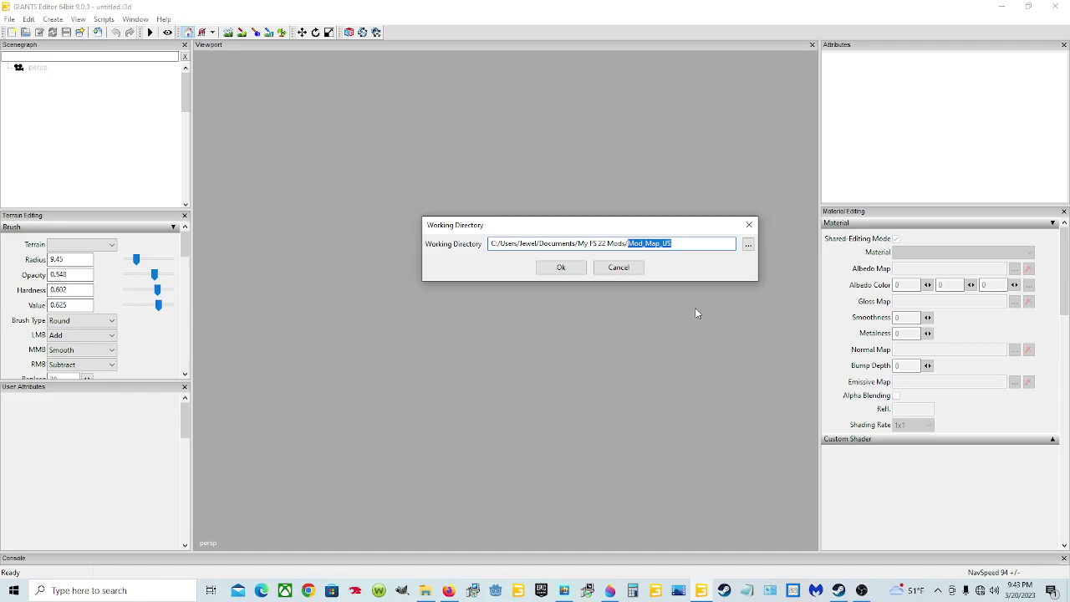
# Set the working directory folder of the new US map mod to RichMap and confirm it
pyautogui.write('Rich')
pyautogui.click(563, 269)
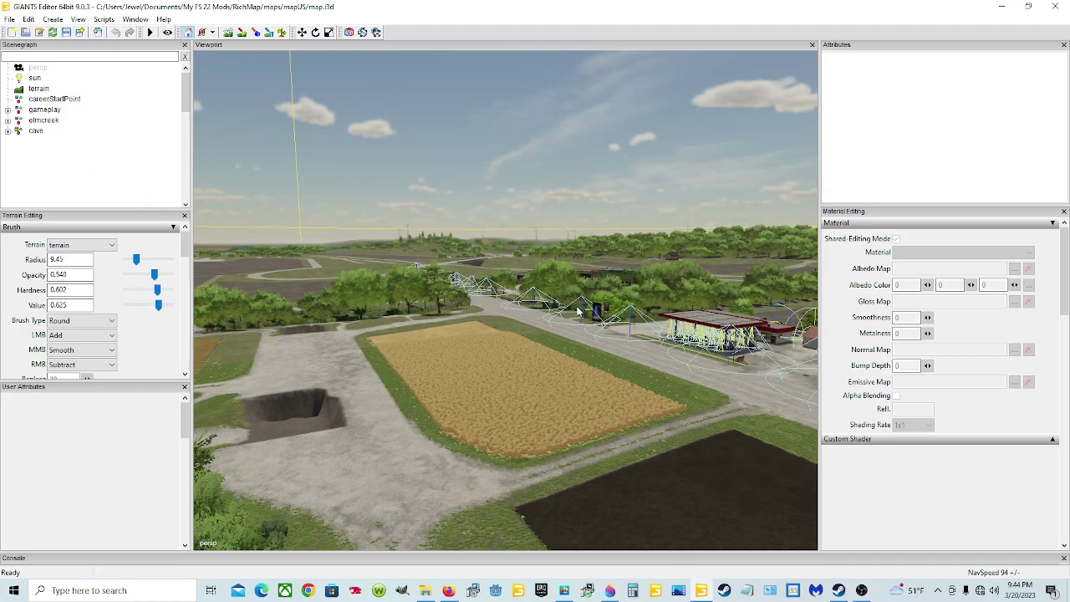
# Survey the map from the starting fields along the main road to the industrial area with the factory buildings
pyautogui.moveTo(551, 294); pyautogui.dragTo(546, 337, button='right')
pyautogui.scroll(-10, 500, 349)
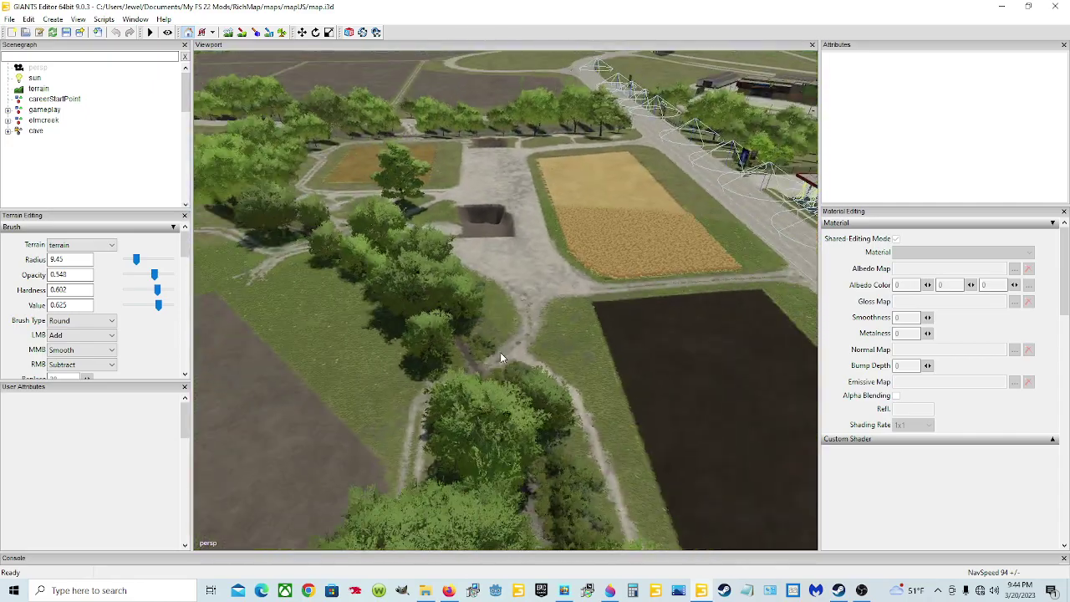
pyautogui.scroll(5, 498, 336)
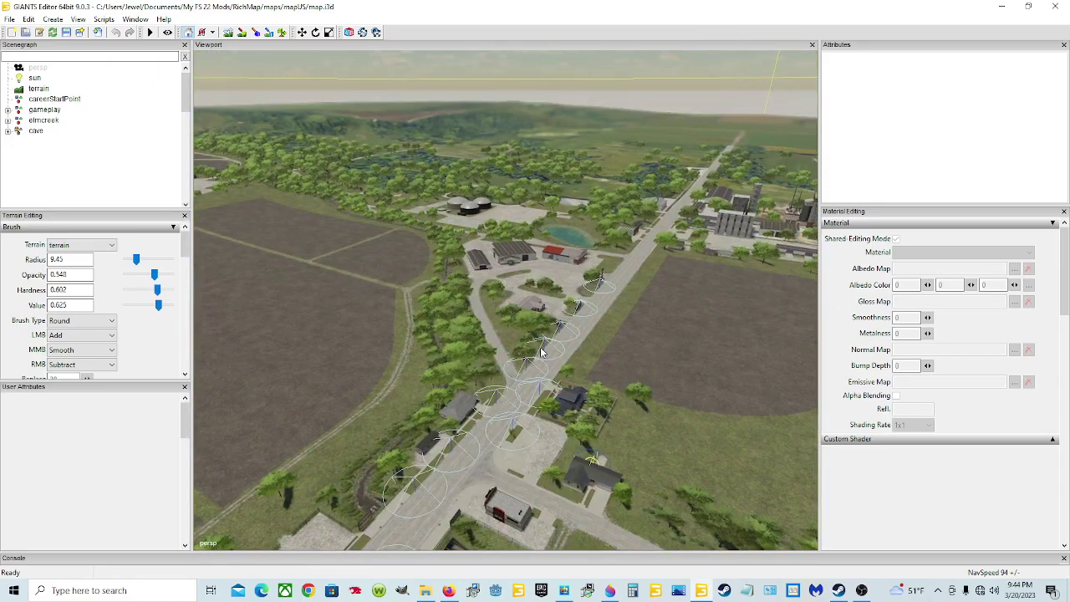
pyautogui.moveTo(543, 351); pyautogui.dragTo(576, 346, button='right')
pyautogui.moveTo(536, 381); pyautogui.dragTo(525, 301, button='right')
pyautogui.scroll(10, 525, 301)
pyautogui.moveTo(536, 261); pyautogui.dragTo(534, 339, button='right')
pyautogui.scroll(5, 537, 367)
pyautogui.scroll(-5, 536, 360)
pyautogui.scroll(5, 534, 339)
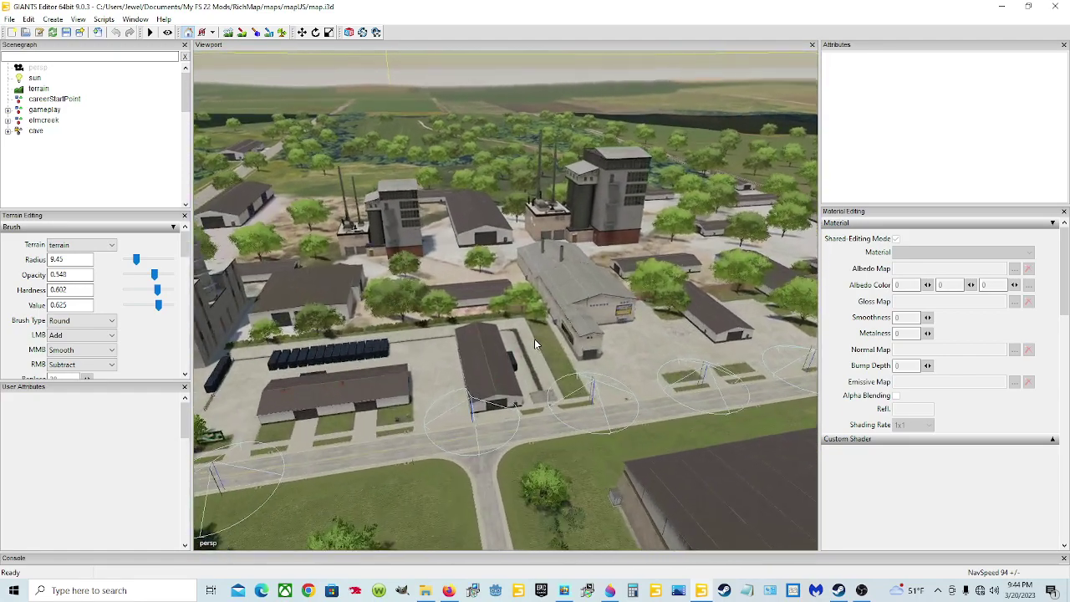
# Inspect the paved lot in front of the Support Your Local Farmers building as a site for a new object
pyautogui.scroll(8, 534, 339)
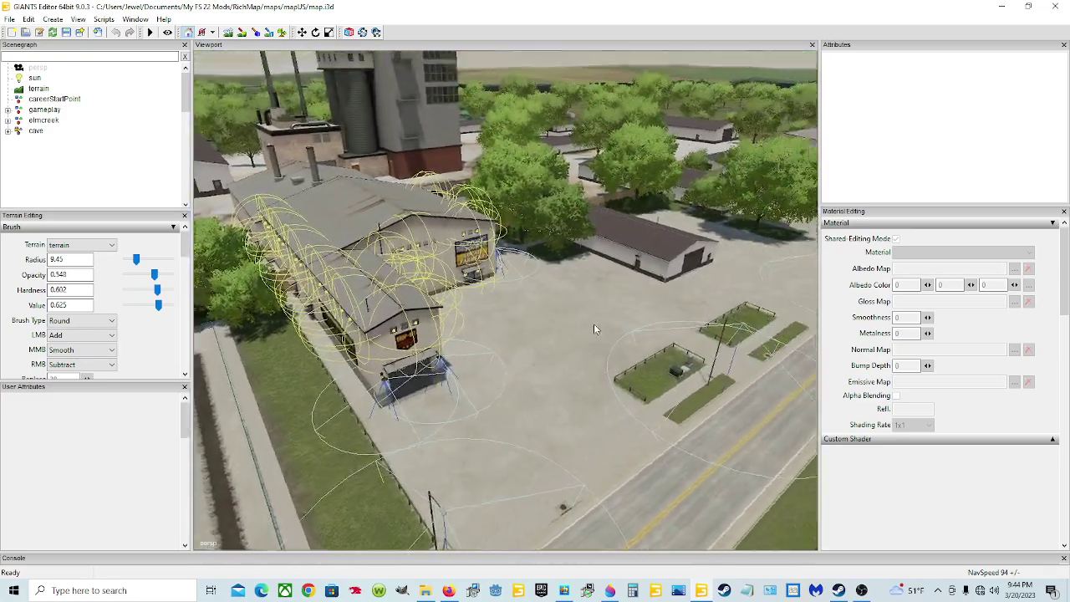
pyautogui.scroll(8, 593, 329)
pyautogui.moveTo(466, 311); pyautogui.dragTo(481, 339, button='right')
pyautogui.scroll(-10, 481, 339)
pyautogui.moveTo(519, 302); pyautogui.dragTo(460, 341, button='right')
pyautogui.scroll(8, 515, 296)
pyautogui.scroll(3, 461, 341)
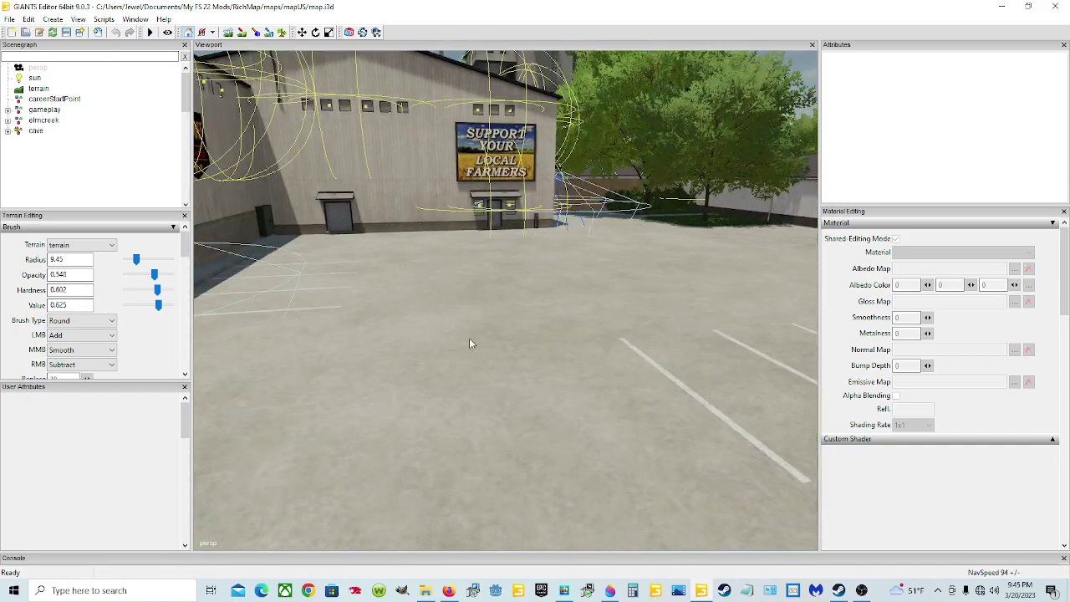
pyautogui.moveTo(413, 312); pyautogui.dragTo(615, 271, button='right')
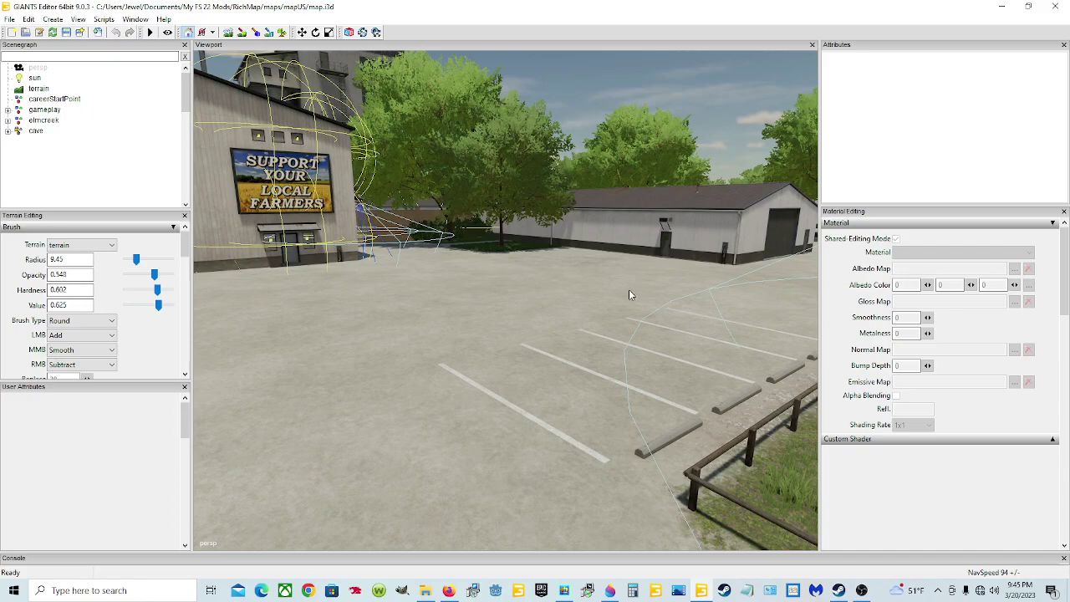
pyautogui.scroll(-10, 630, 301)
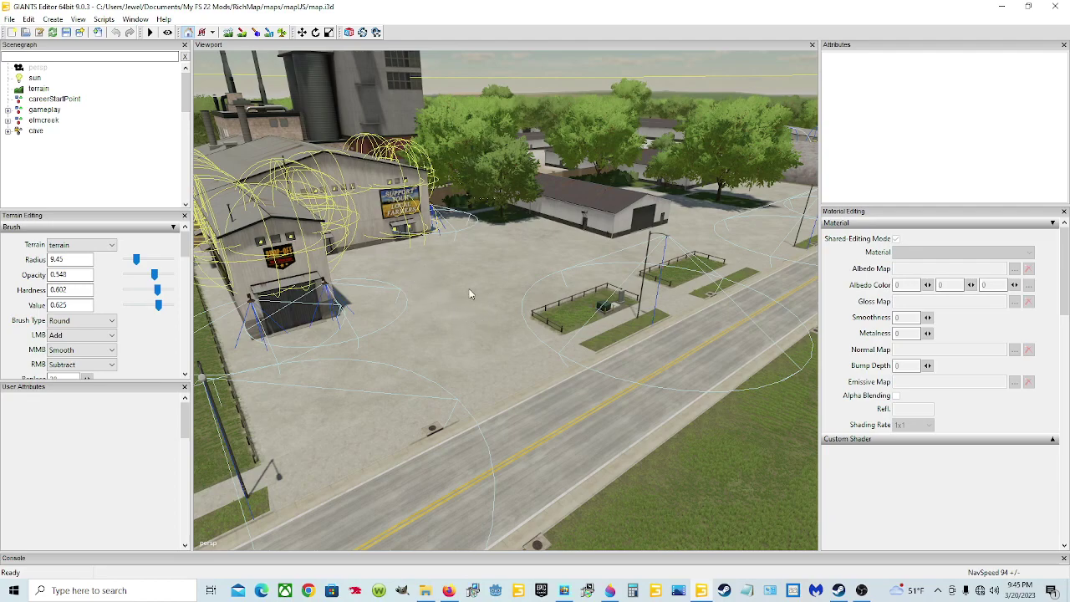
pyautogui.scroll(2, 540, 235)
pyautogui.scroll(5, 617, 342)
pyautogui.scroll(-5, 596, 339)
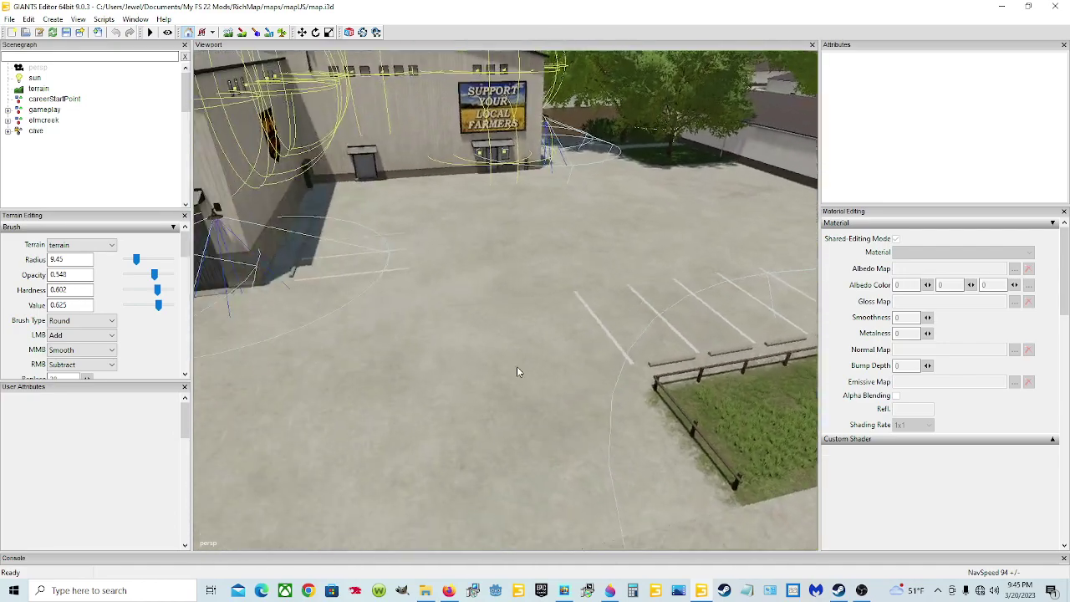
pyautogui.scroll(1, 544, 297)
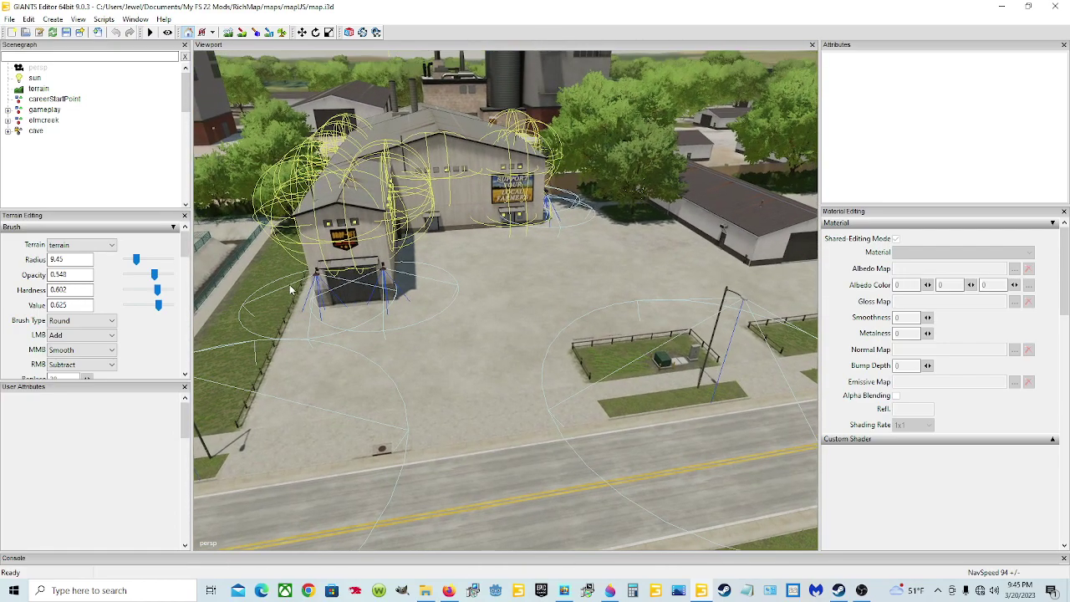
# Start a file import and browse to the data folder of Farming Simulator 22 in the SteamLibrary on drive D:
pyautogui.click(9, 19)
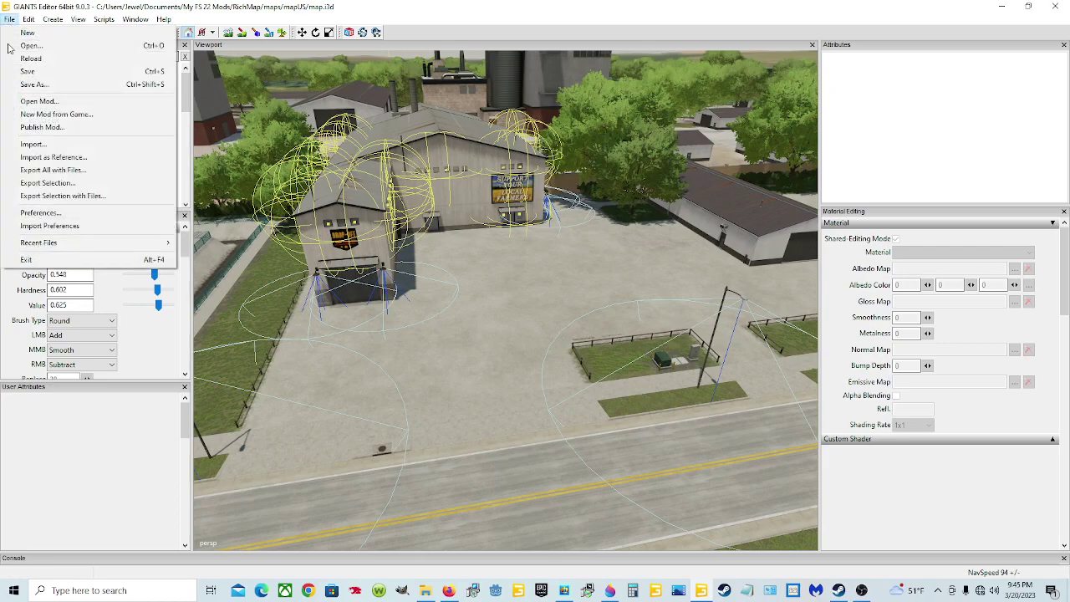
pyautogui.click(34, 144)
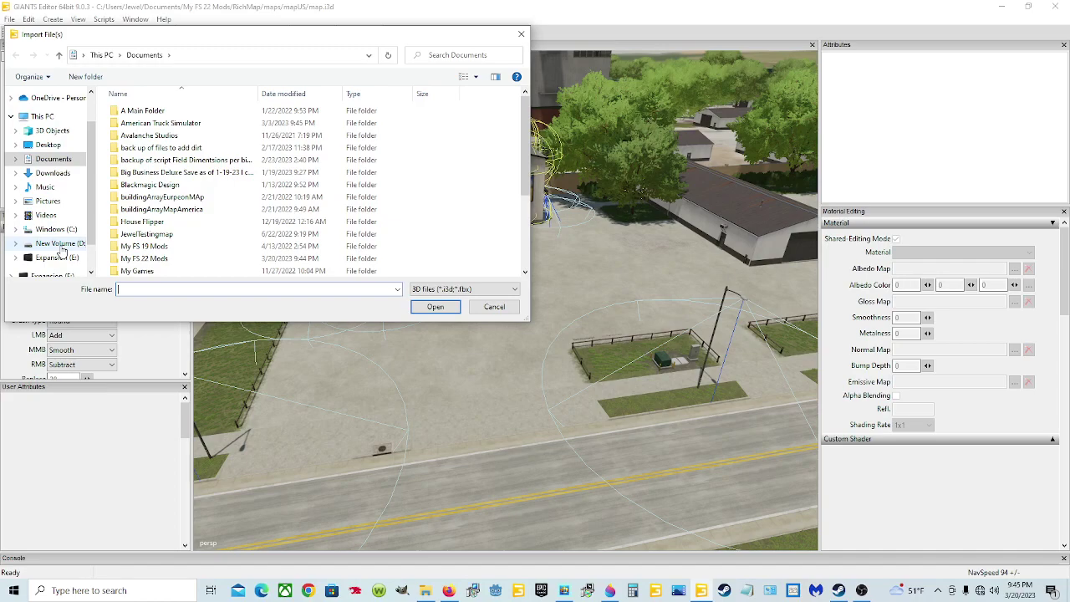
pyautogui.click(63, 245)
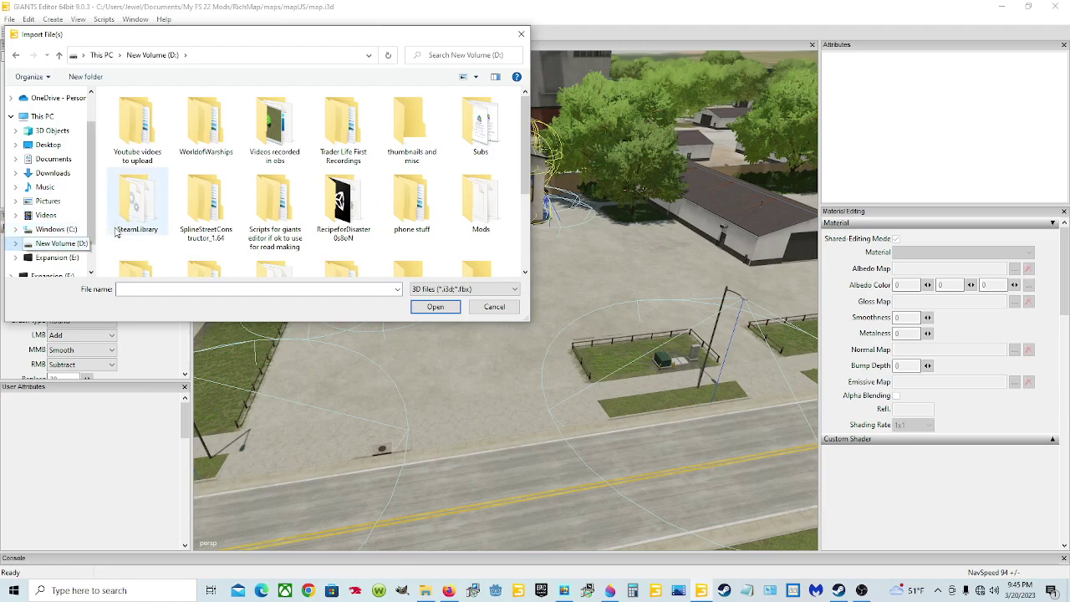
pyautogui.doubleClick(137, 205)
pyautogui.doubleClick(147, 118)
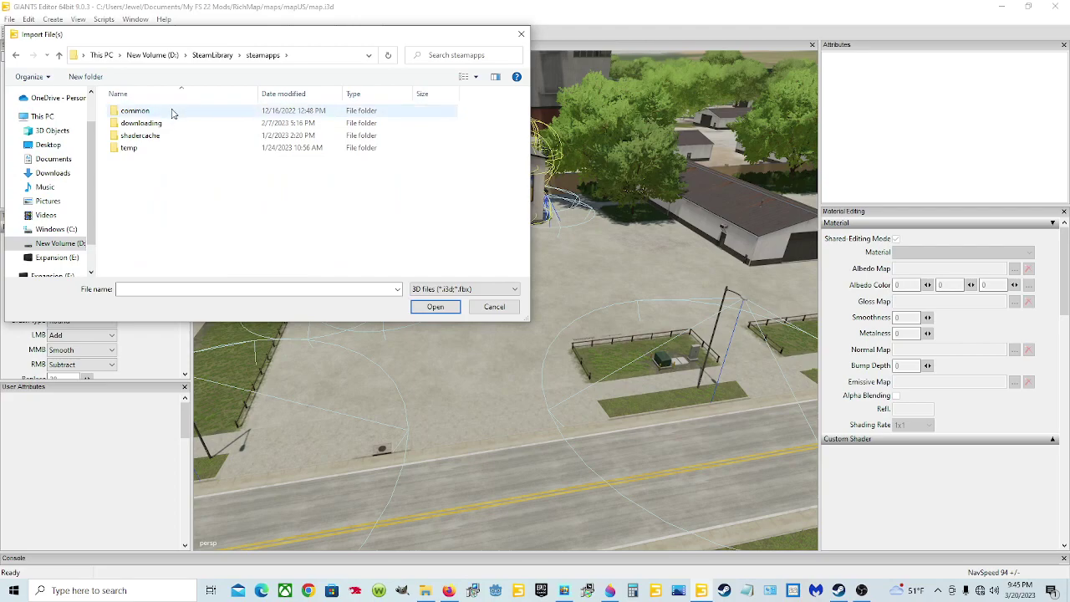
pyautogui.doubleClick(173, 113)
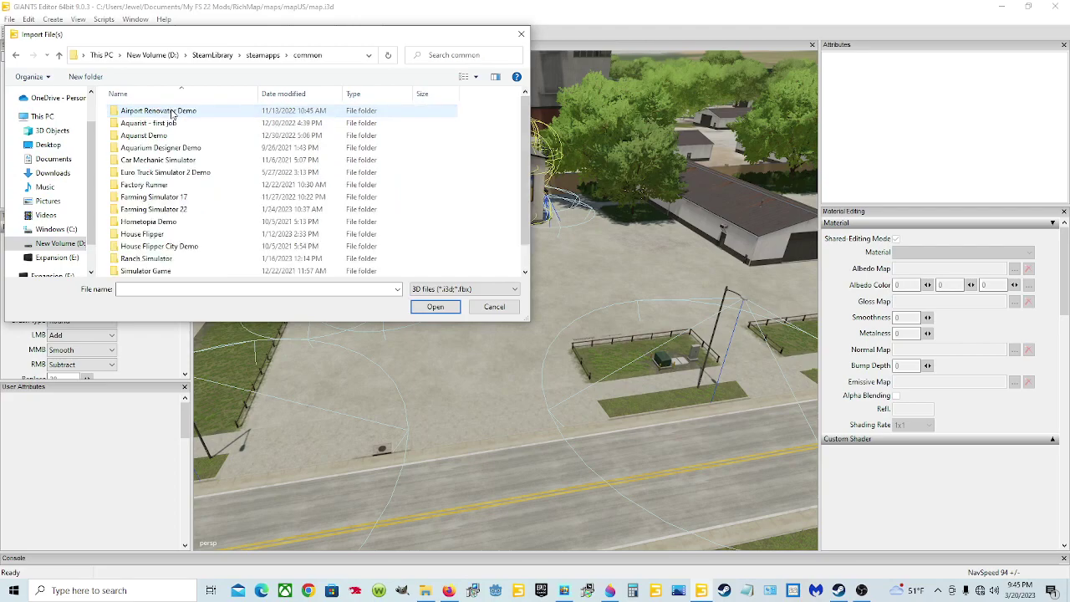
pyautogui.doubleClick(190, 215)
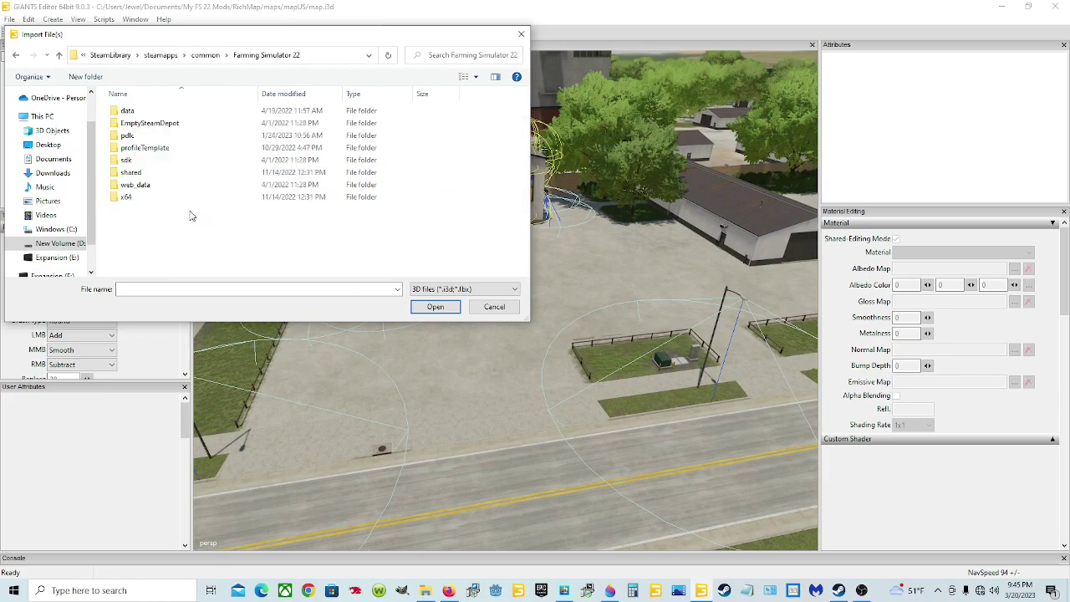
pyautogui.doubleClick(176, 112)
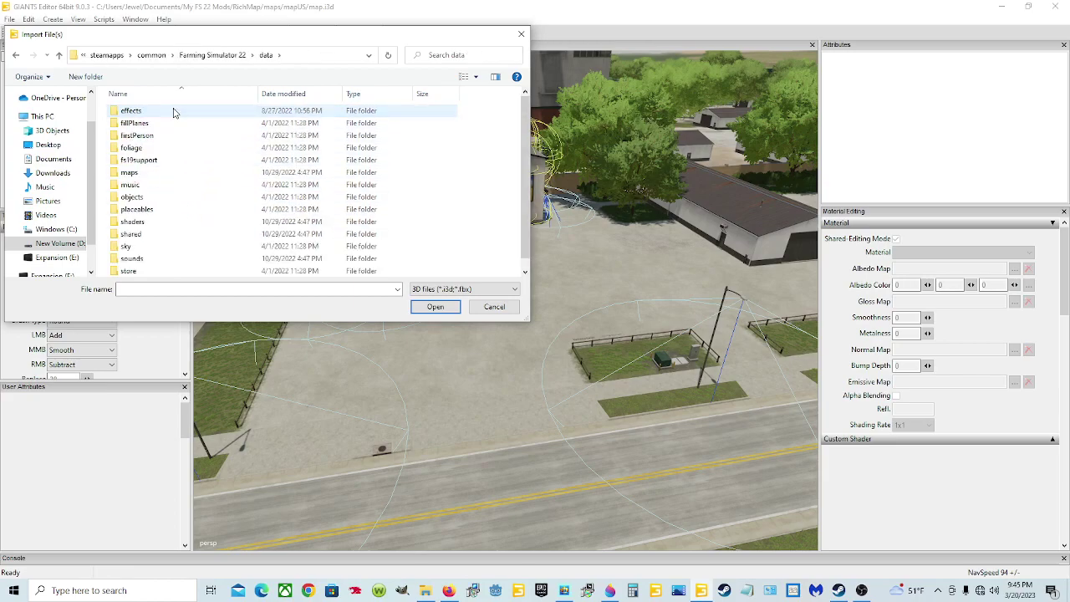
# Import the debrisCrusher model from placeables/lizard/sellingPoints/debrisCrusher into the map
pyautogui.doubleClick(163, 211)
pyautogui.doubleClick(147, 161)
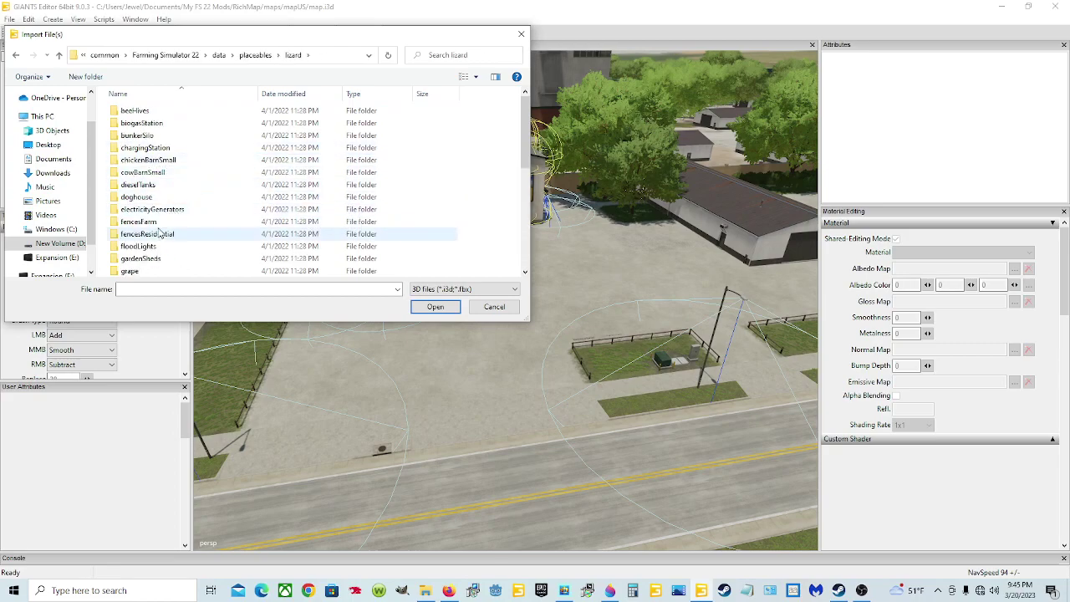
pyautogui.scroll(-8, 163, 224)
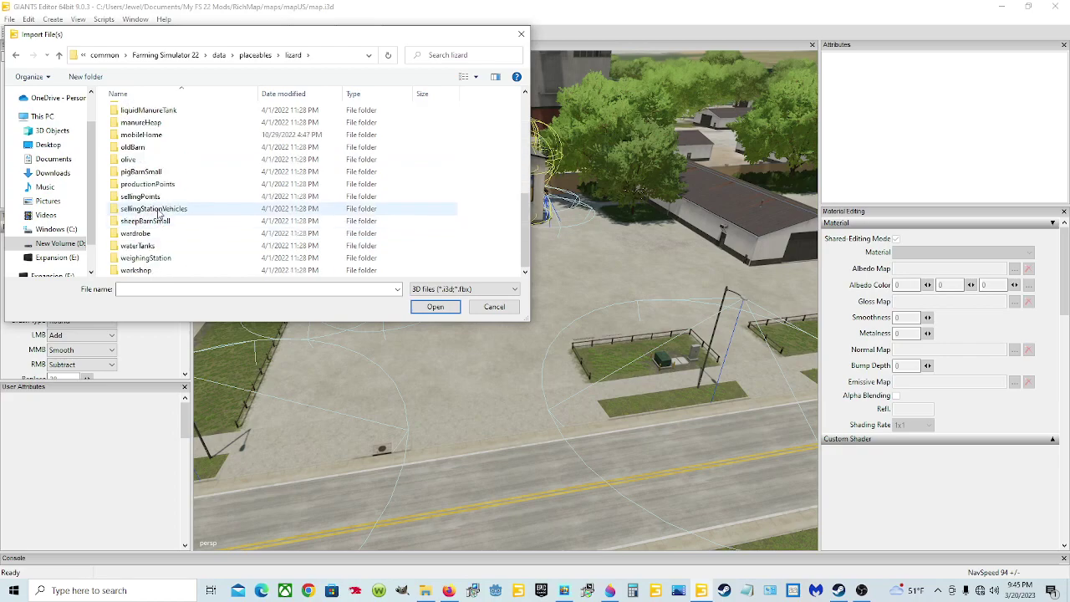
pyautogui.doubleClick(159, 196)
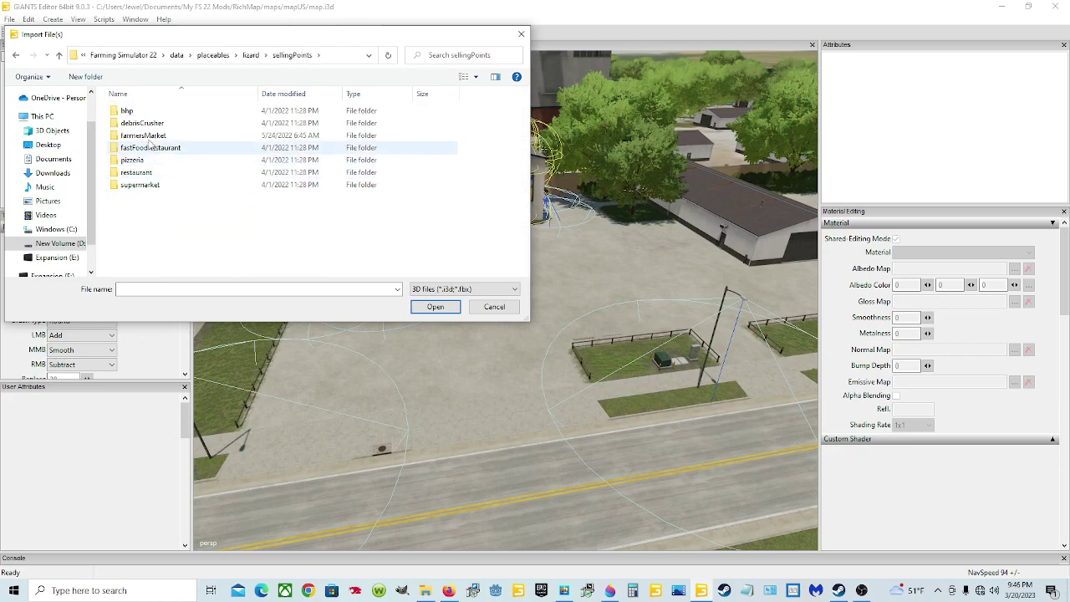
pyautogui.doubleClick(150, 123)
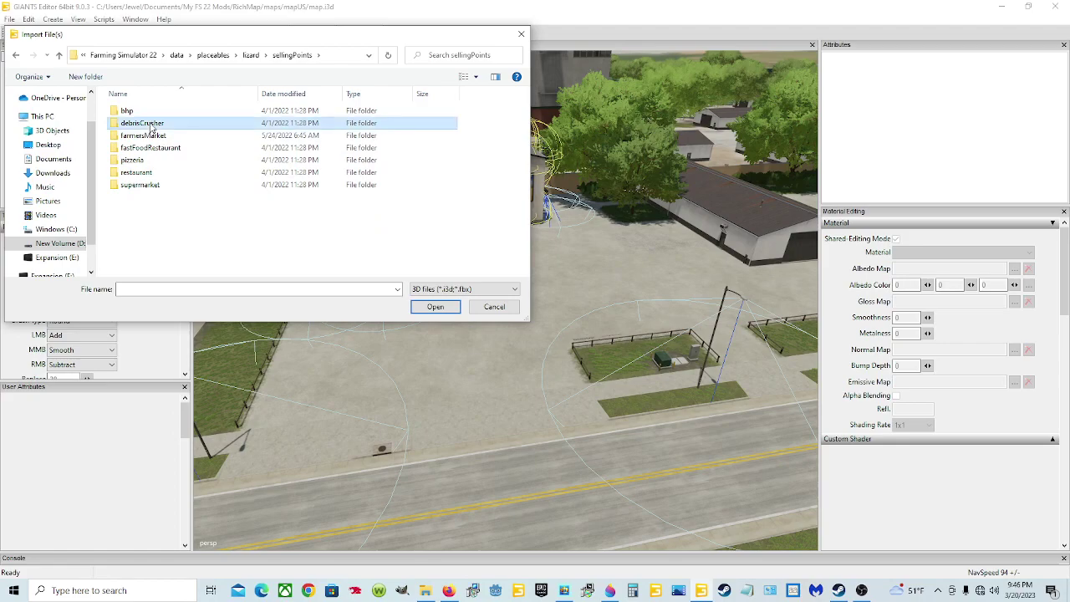
pyautogui.click(143, 139)
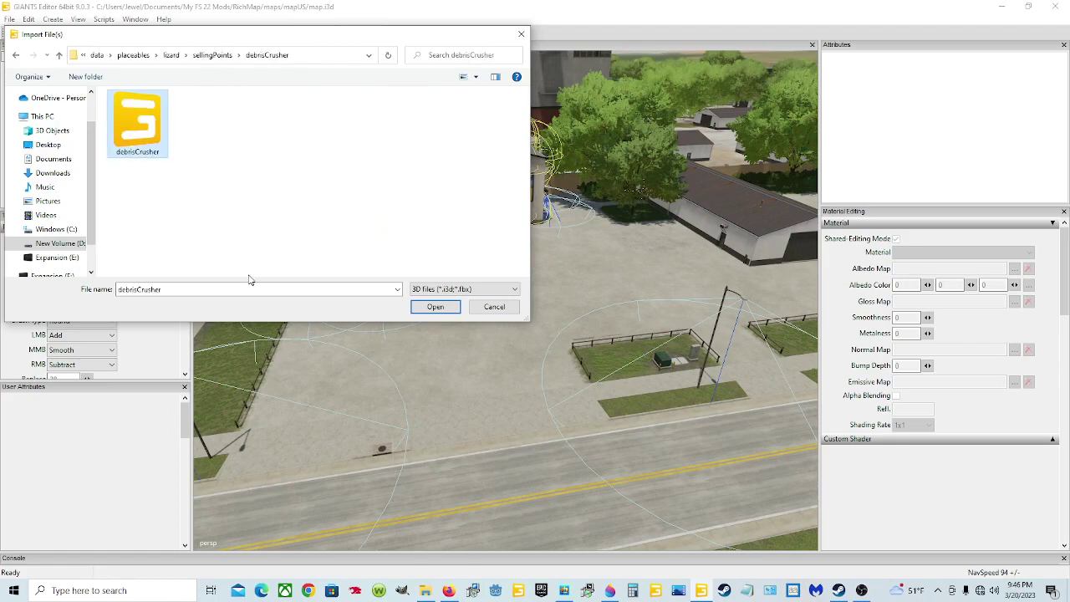
pyautogui.click(431, 307)
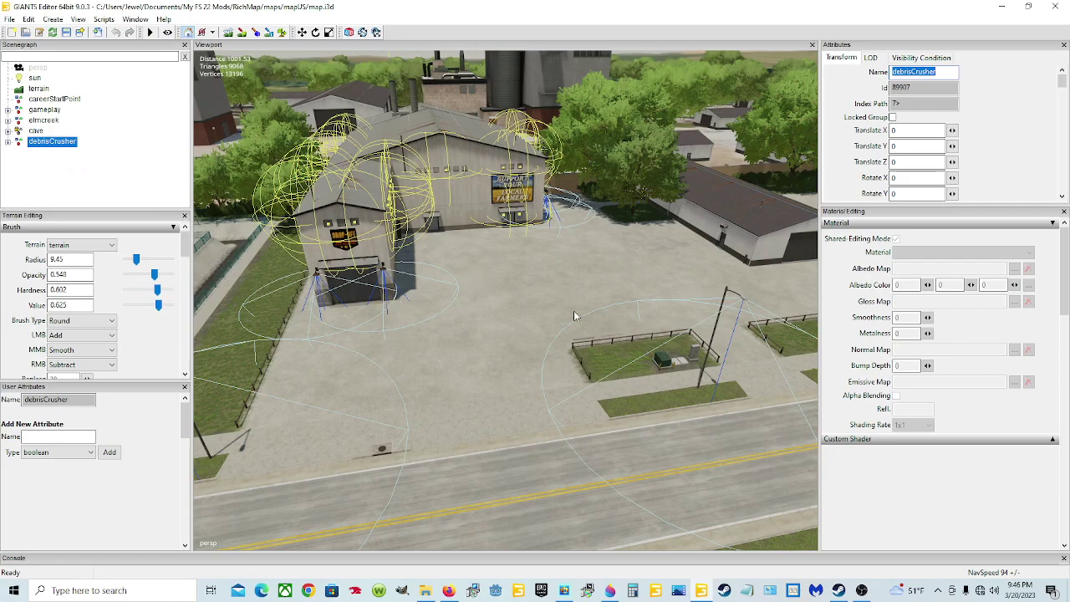
# Place the debris crusher on the paved lot at about X 992.9, Z 319.4, turned to Rotate X 180 and Rotate Y 3.253
pyautogui.keyDown('ctrl'); pyautogui.keyDown('shift'); pyautogui.click(521, 288); pyautogui.keyUp('shift'); pyautogui.keyUp('ctrl')
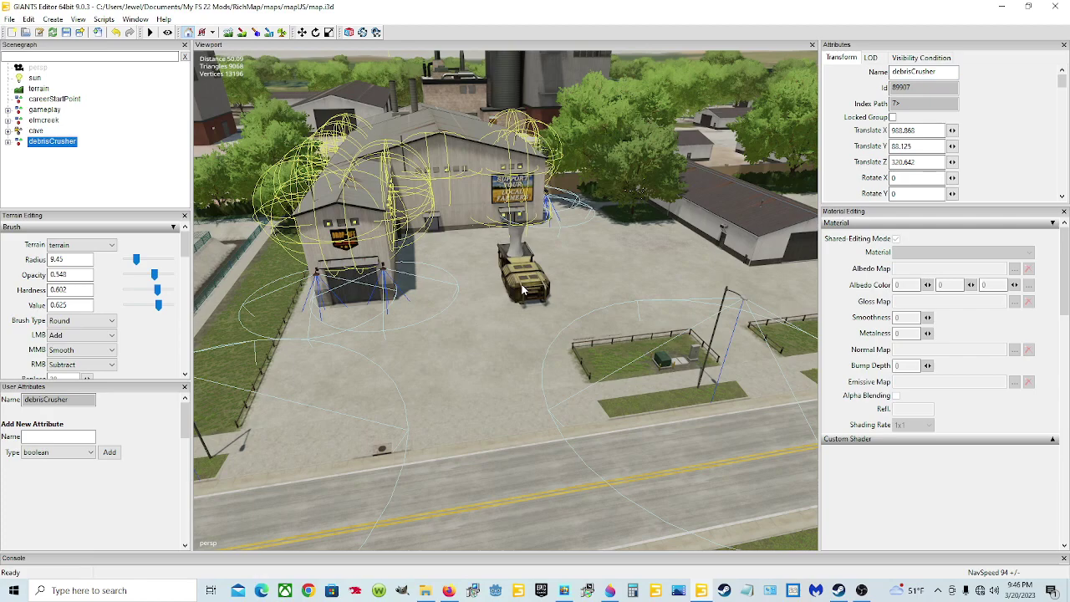
pyautogui.click(521, 289)
pyautogui.moveTo(530, 337); pyautogui.dragTo(520, 238)
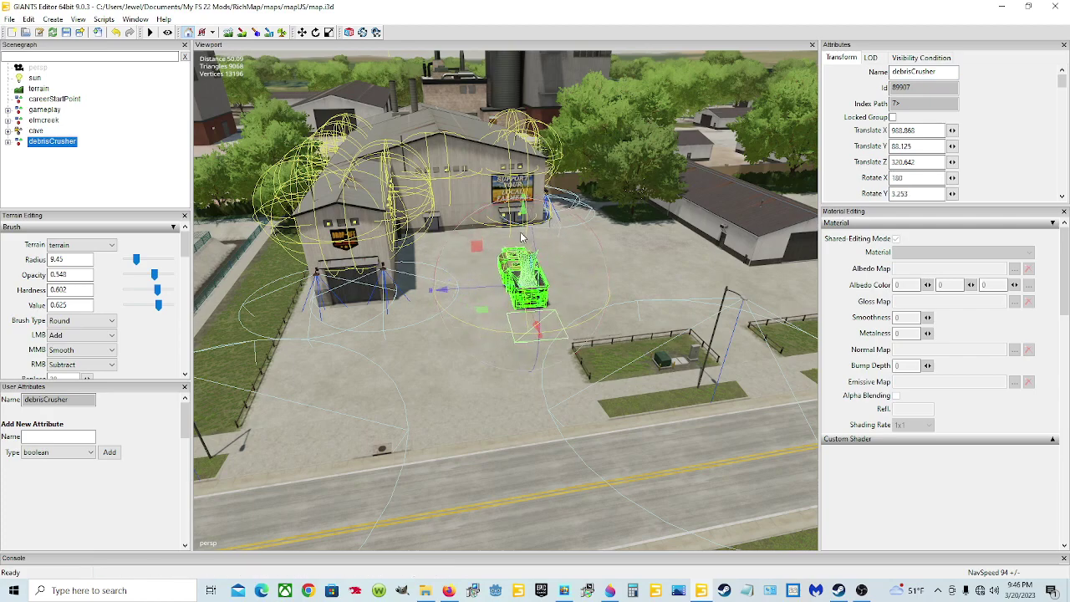
pyautogui.moveTo(531, 316); pyautogui.dragTo(480, 280)
pyautogui.moveTo(480, 281); pyautogui.dragTo(305, 97, button='right')
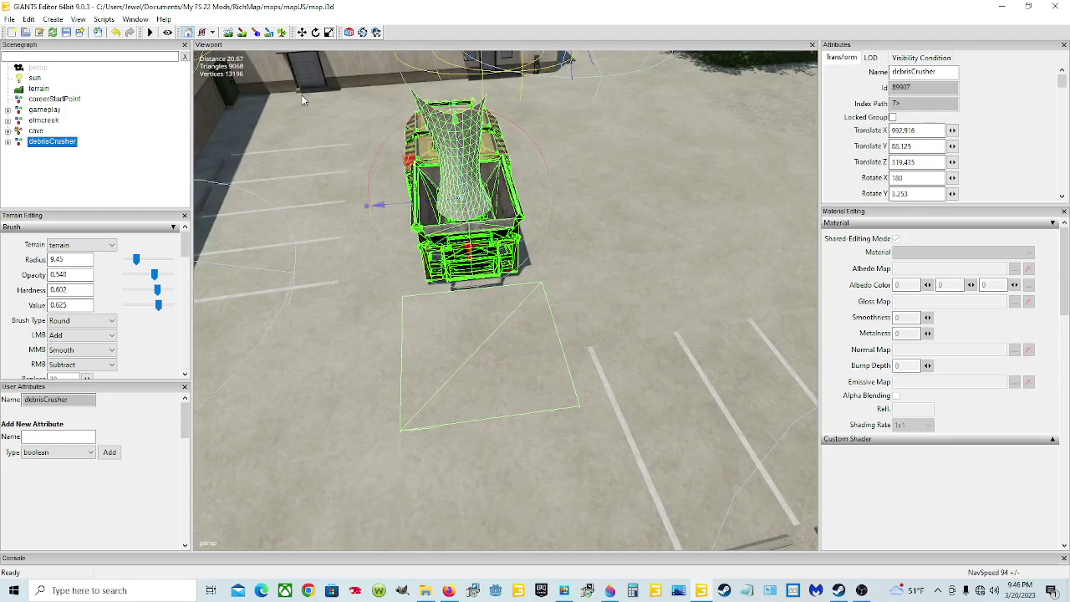
# Paint the ANIMALMUD terrain texture with a 2.7 radius brush over the square area at the end of the debris crusher
pyautogui.click(242, 32)
pyautogui.keyDown('ctrl'); pyautogui.scroll(-5, 449, 318); pyautogui.keyUp('ctrl')
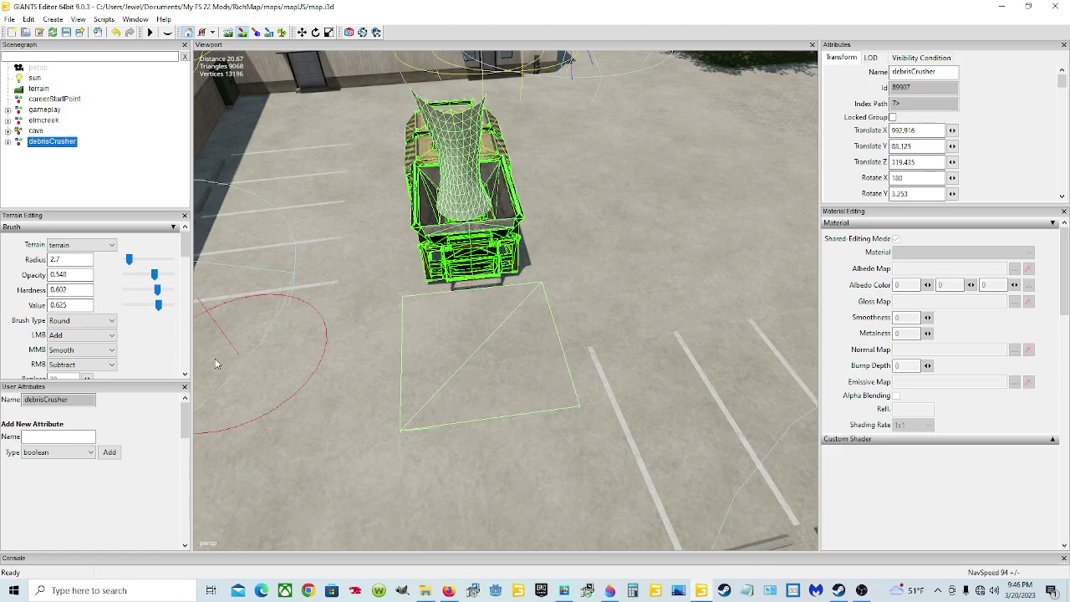
pyautogui.scroll(-3, 161, 350)
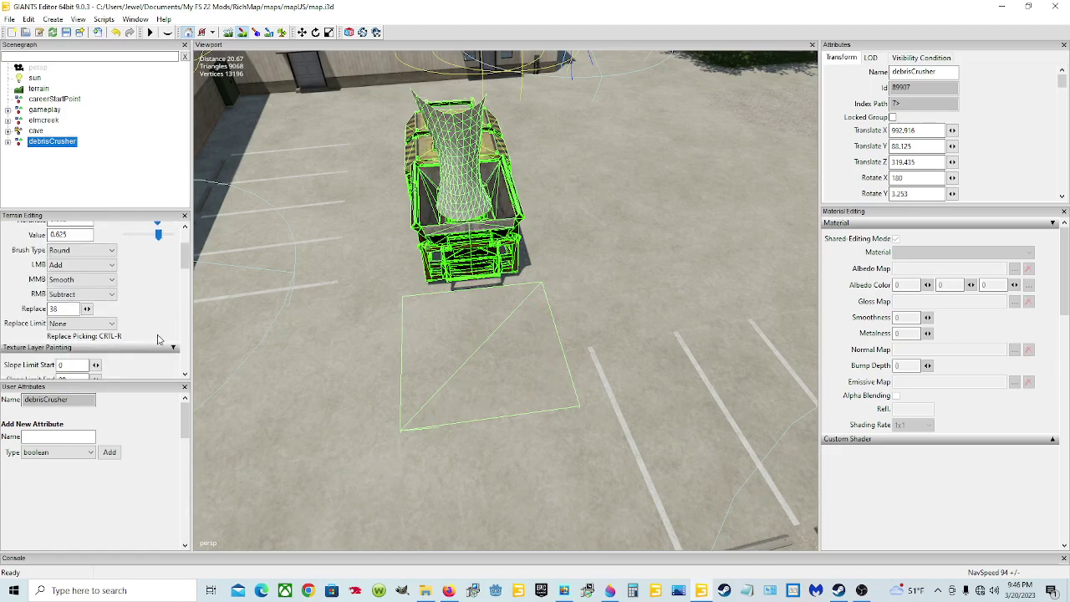
pyautogui.scroll(-3, 159, 338)
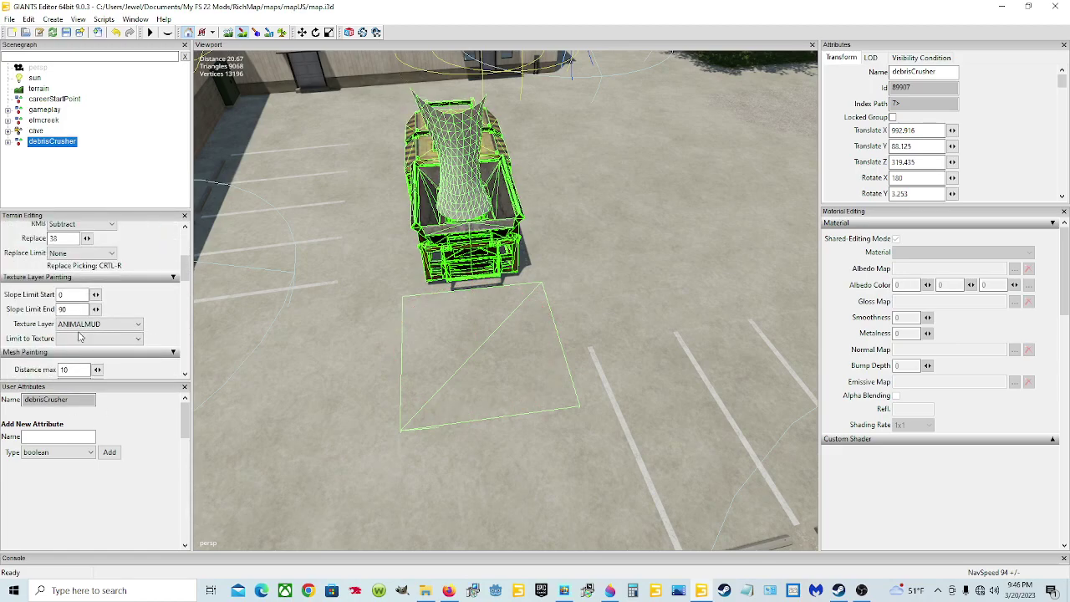
pyautogui.scroll(2, 143, 321)
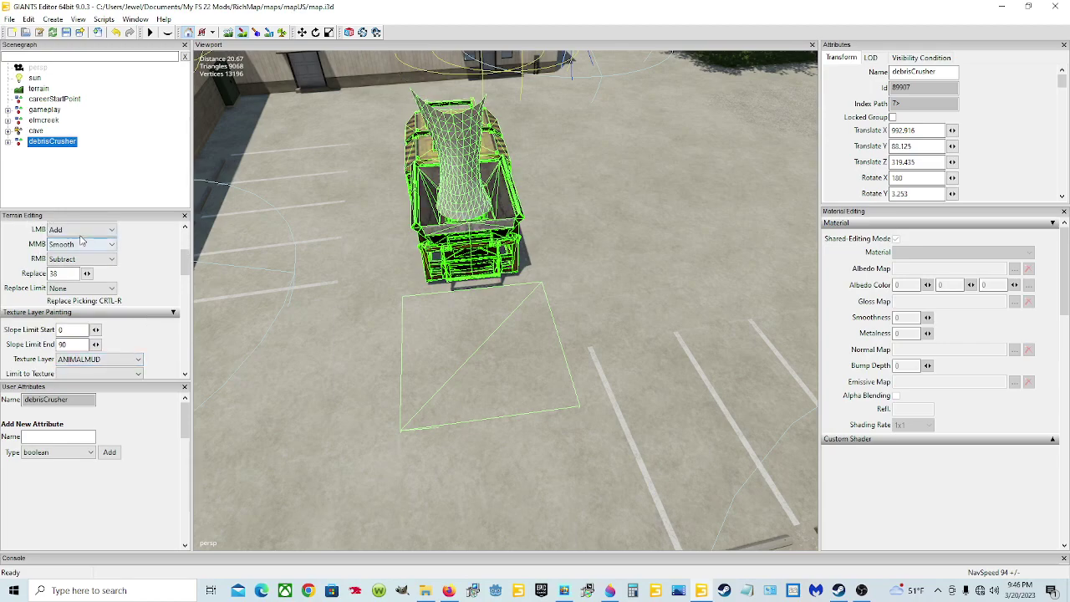
pyautogui.scroll(3, 134, 261)
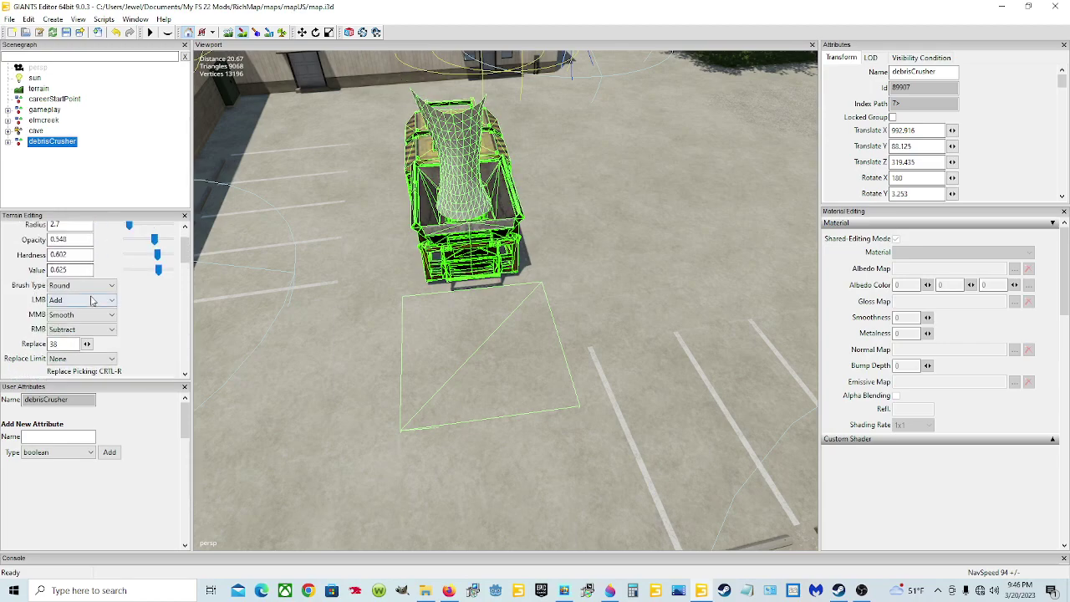
pyautogui.click(242, 34)
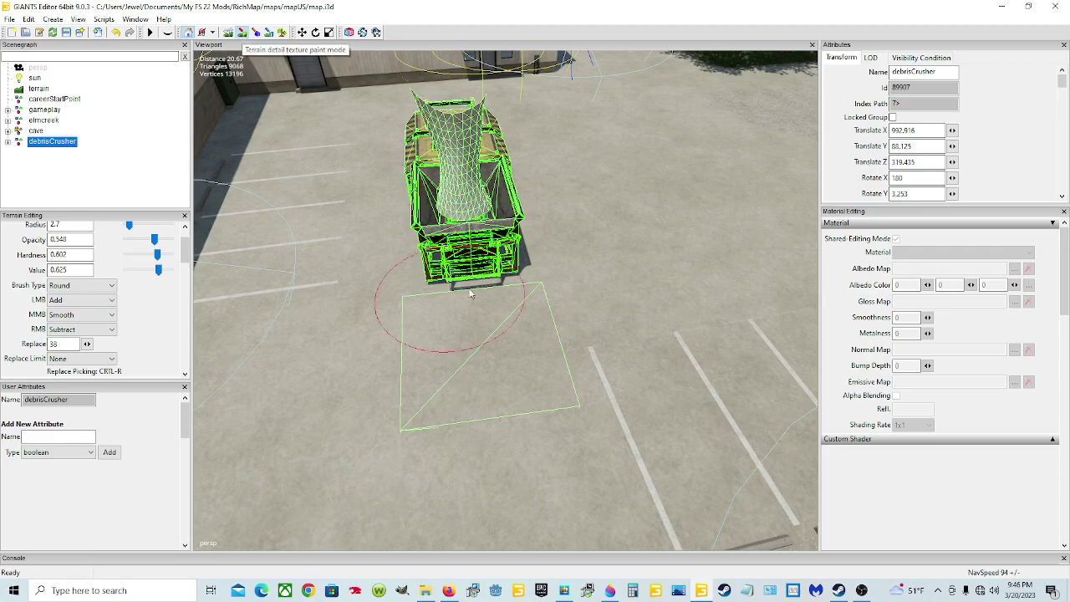
pyautogui.moveTo(480, 351)
pyautogui.mouseDown()
pyautogui.moveTo(447, 347)
pyautogui.moveTo(444, 379)
pyautogui.moveTo(518, 376)
pyautogui.moveTo(509, 323)
pyautogui.moveTo(433, 396)
pyautogui.moveTo(424, 348)
pyautogui.mouseUp()
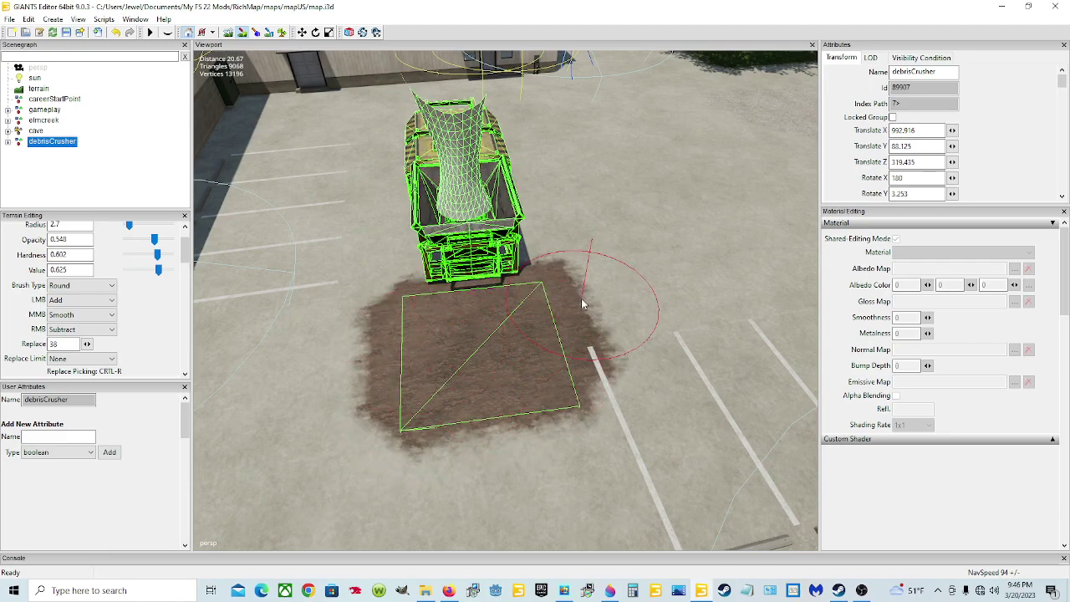
pyautogui.click(256, 33)
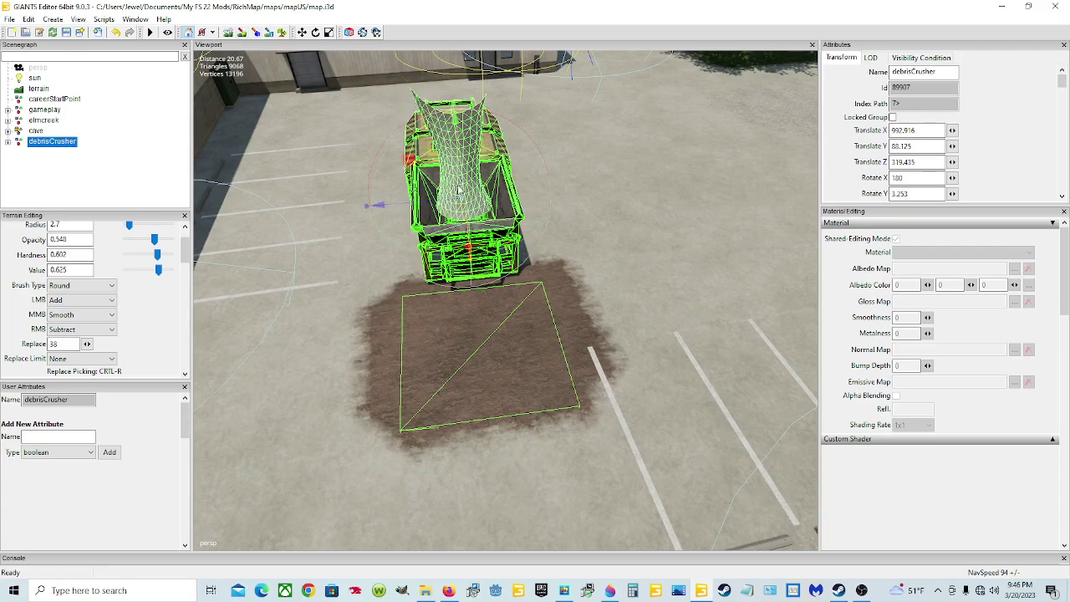
pyautogui.moveTo(618, 348)
pyautogui.mouseDown(button='right')
pyautogui.moveTo(640, 281)
pyautogui.moveTo(631, 337)
pyautogui.mouseUp(button='right')
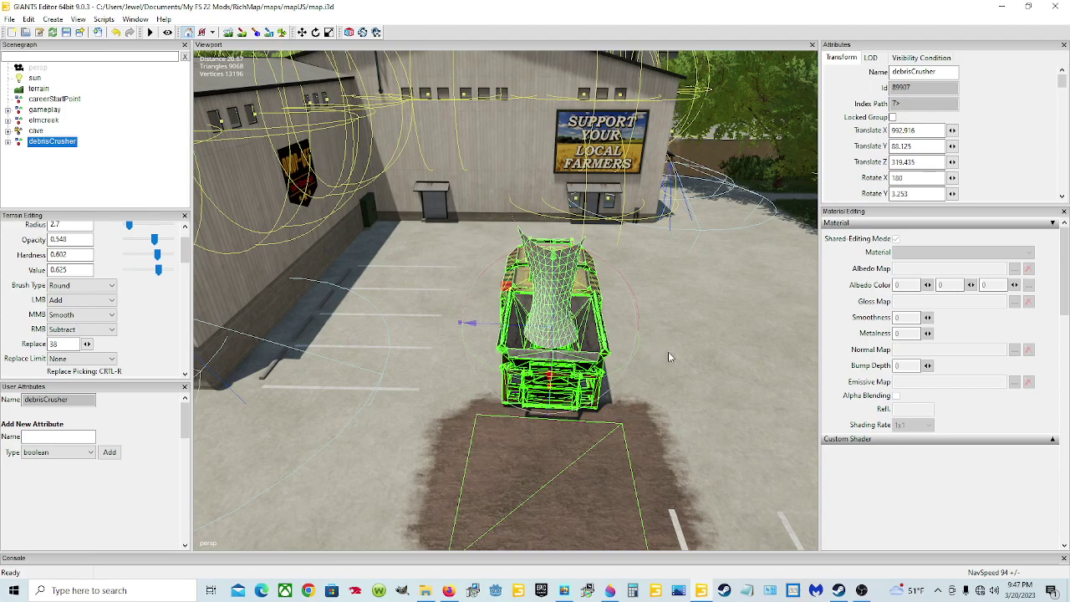
# Start exporting the selected debris crusher with its files and browse to Documents/My FS 22 Mods/RichMap/maps/mapUS
pyautogui.press('f')
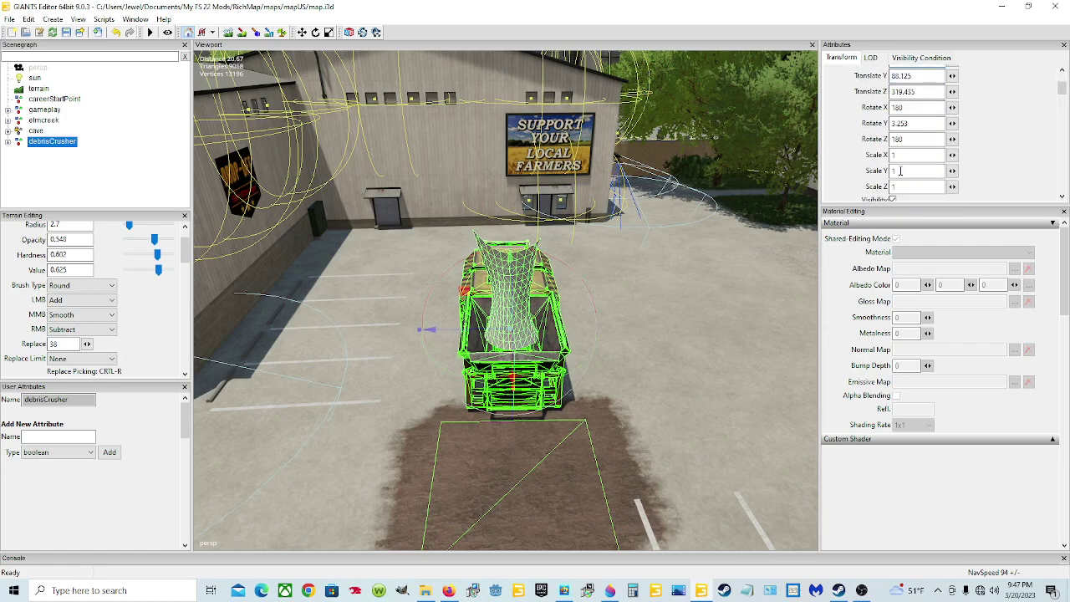
pyautogui.click(10, 19)
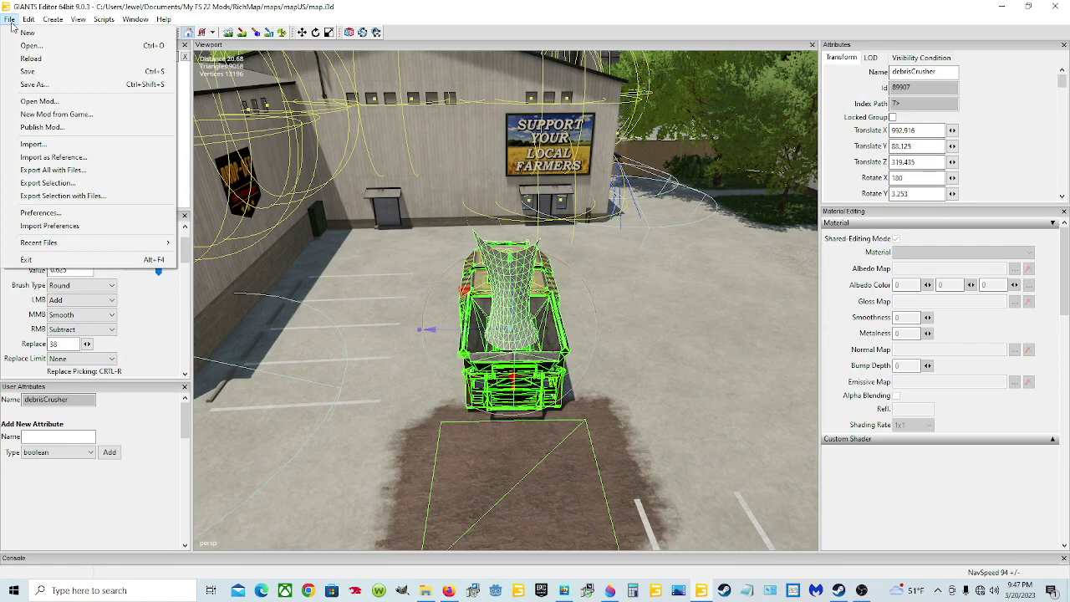
pyautogui.click(72, 199)
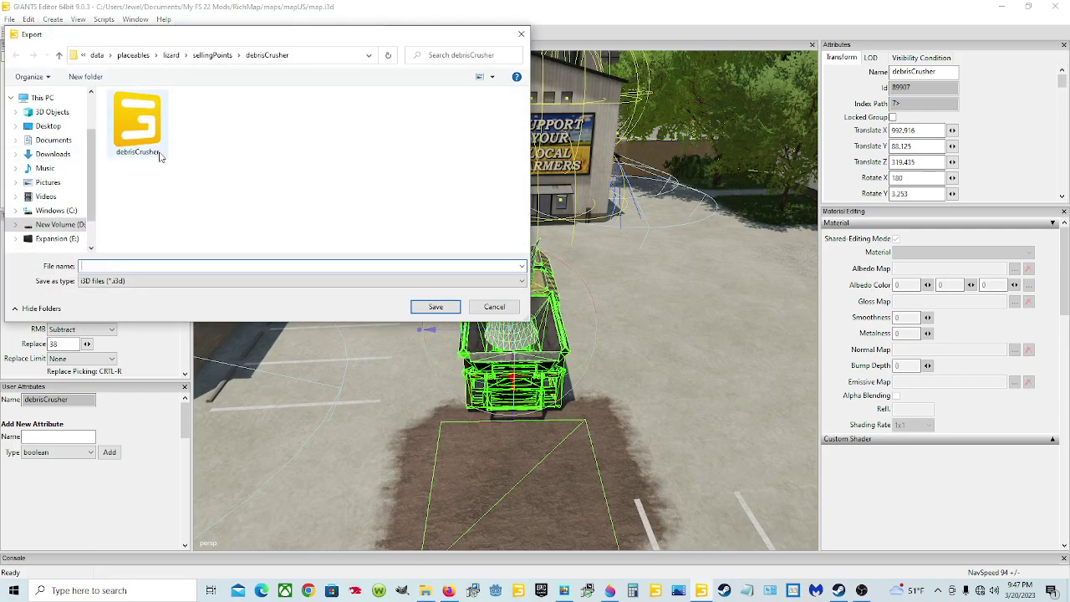
pyautogui.click(59, 142)
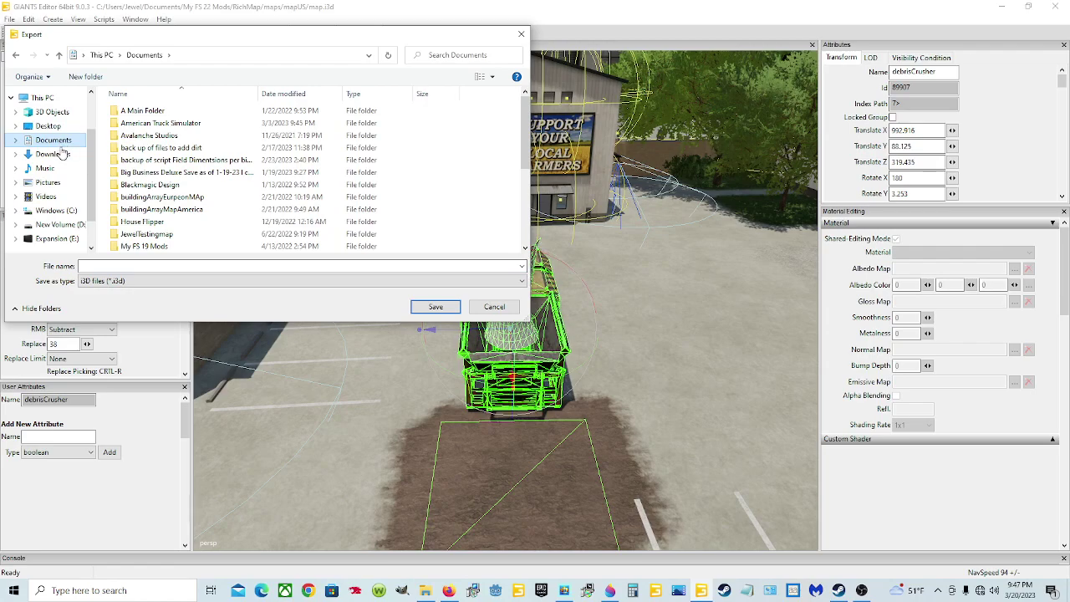
pyautogui.scroll(-1, 155, 205)
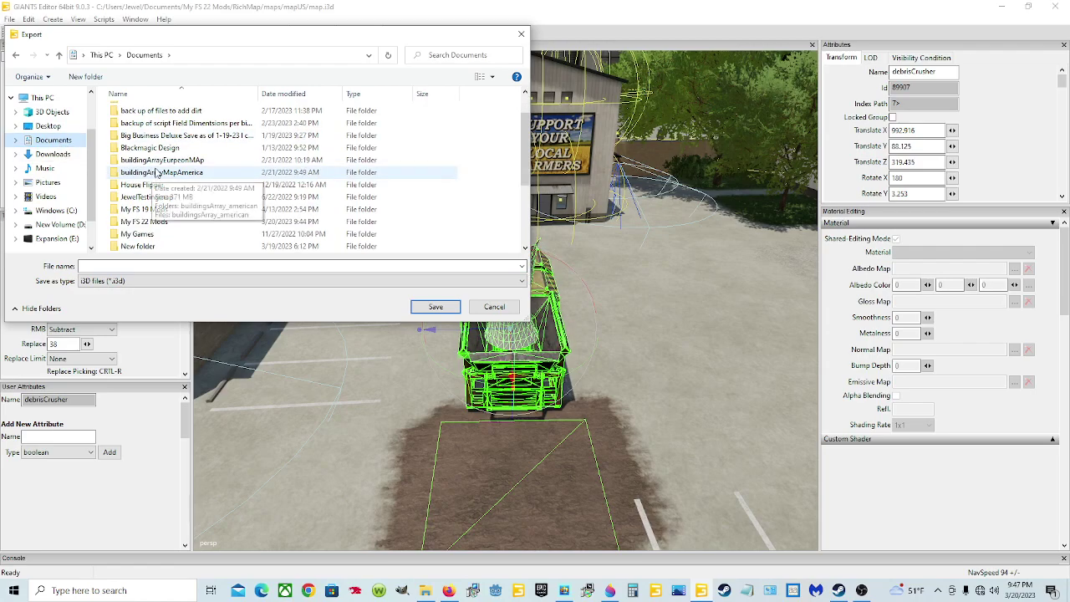
pyautogui.doubleClick(157, 225)
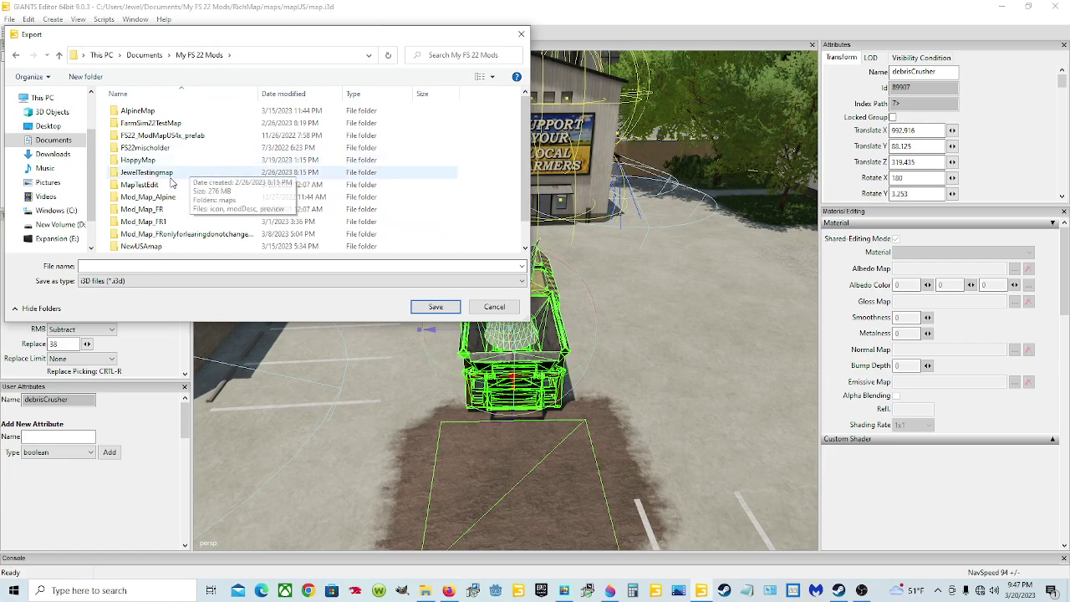
pyautogui.scroll(-1, 155, 209)
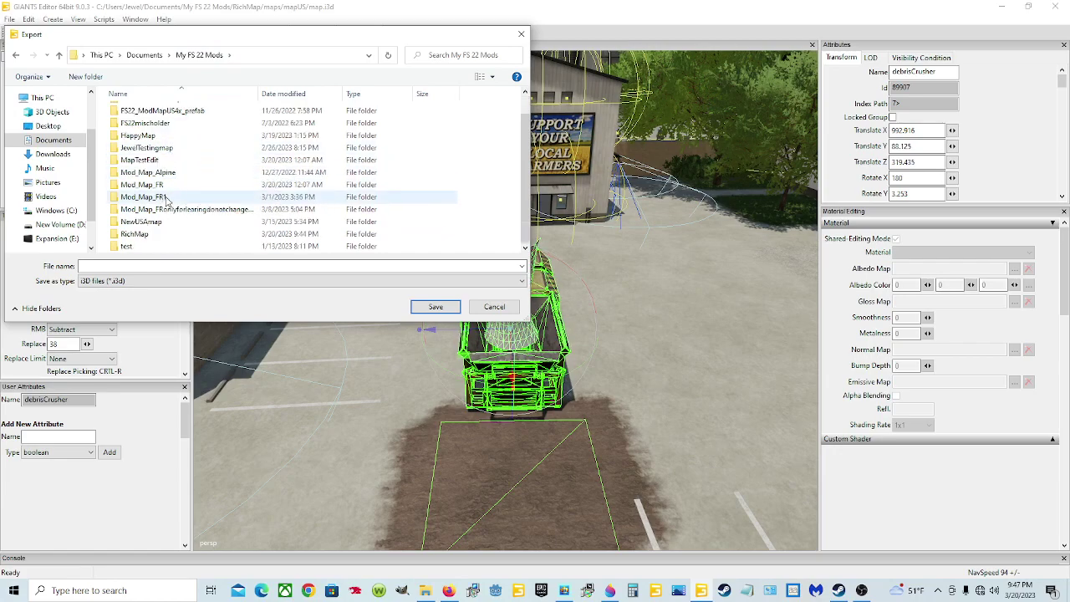
pyautogui.doubleClick(147, 242)
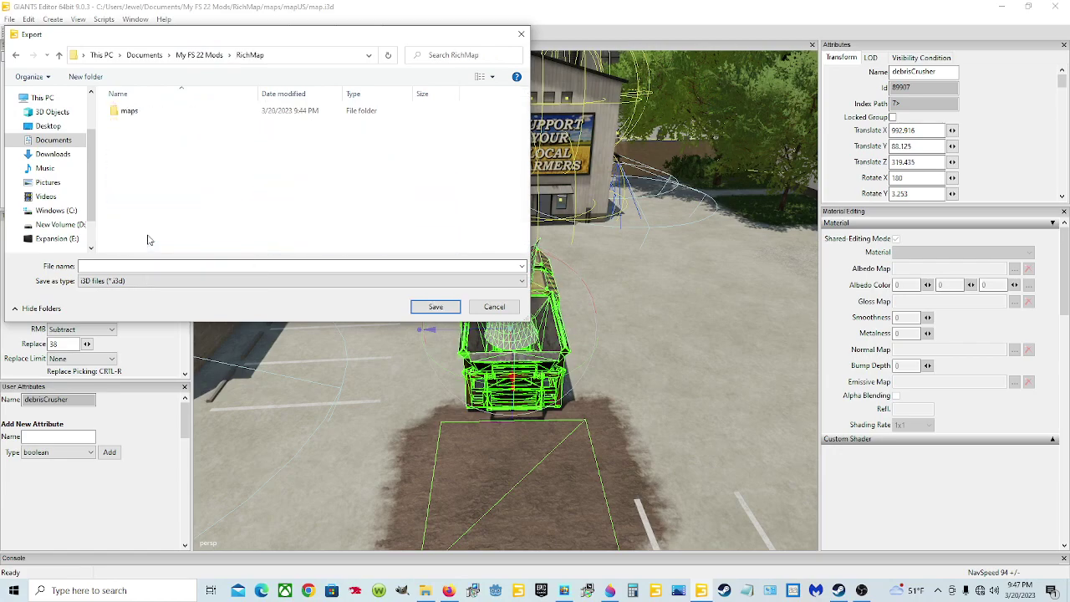
pyautogui.doubleClick(132, 112)
pyautogui.doubleClick(135, 111)
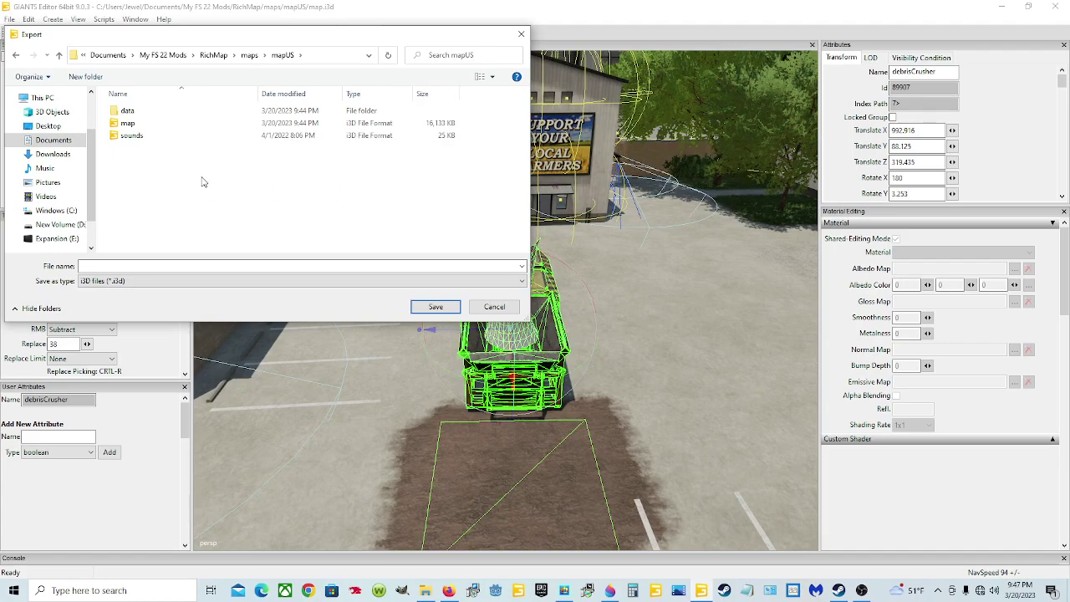
pyautogui.click(249, 57)
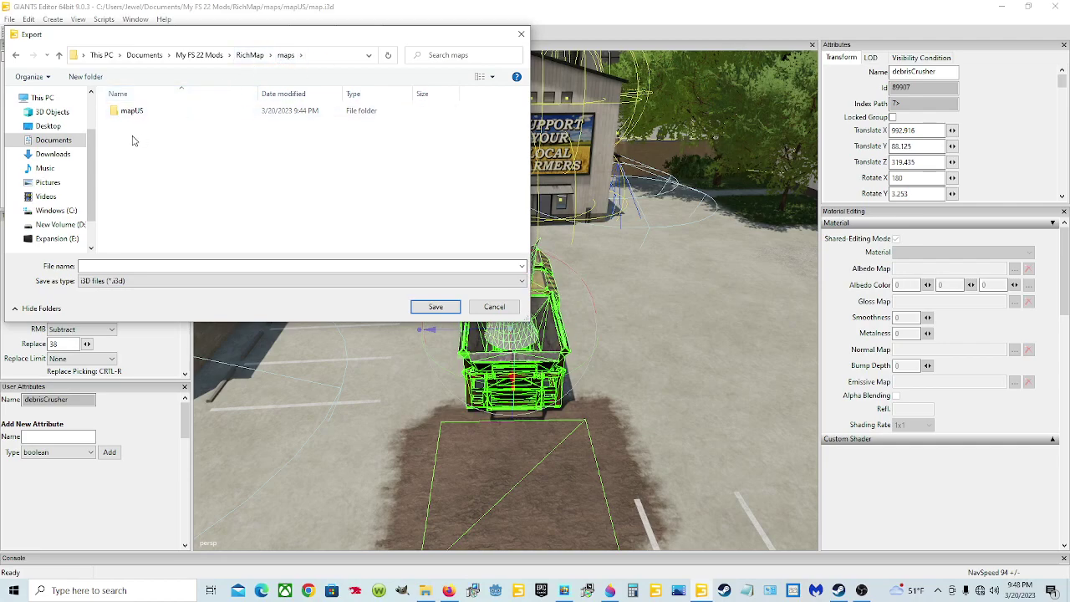
pyautogui.doubleClick(155, 112)
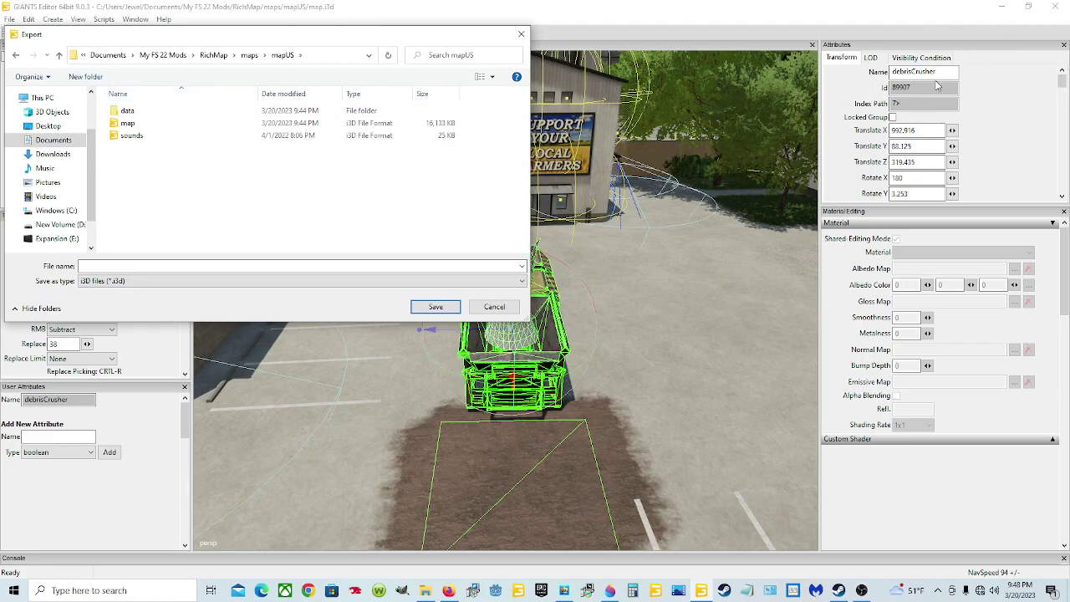
# Export the selection under the file name debrisCrusher, including the parent directory structure
pyautogui.click(211, 266)
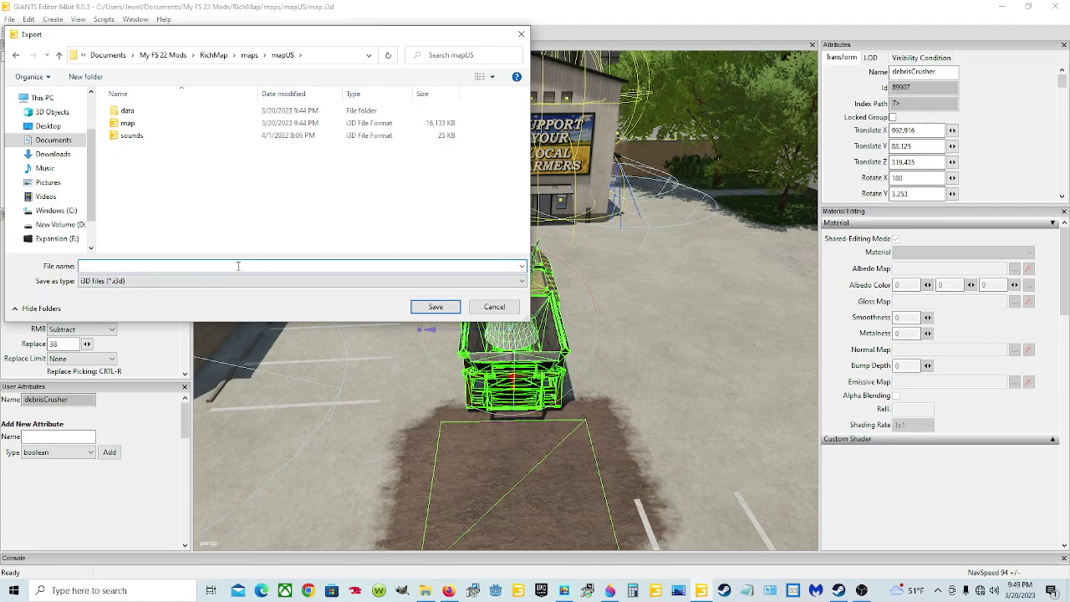
pyautogui.write('debrisCrusher')
pyautogui.click(431, 307)
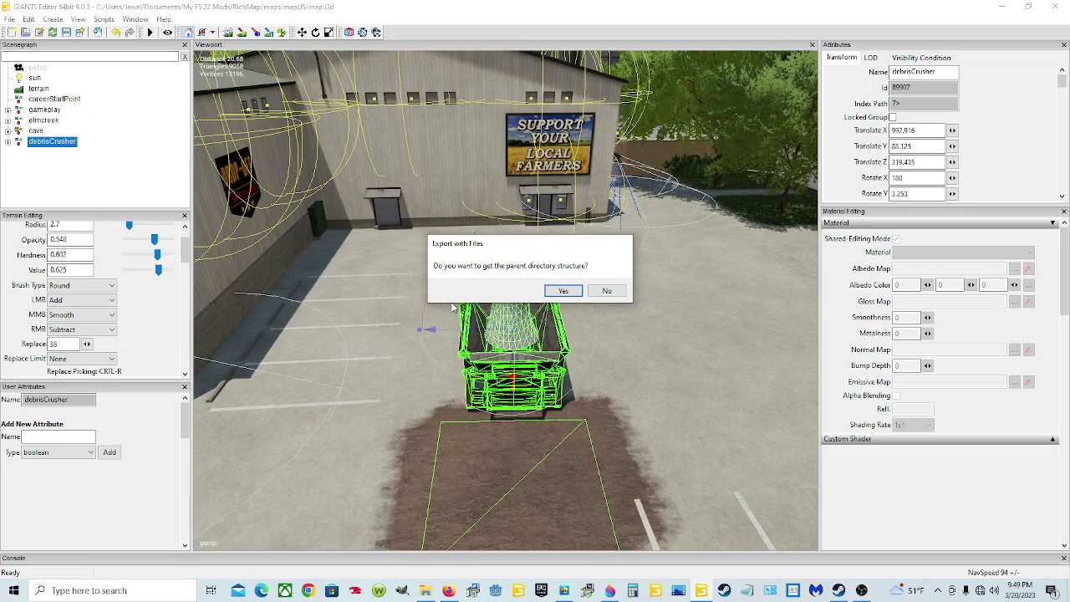
pyautogui.click(564, 290)
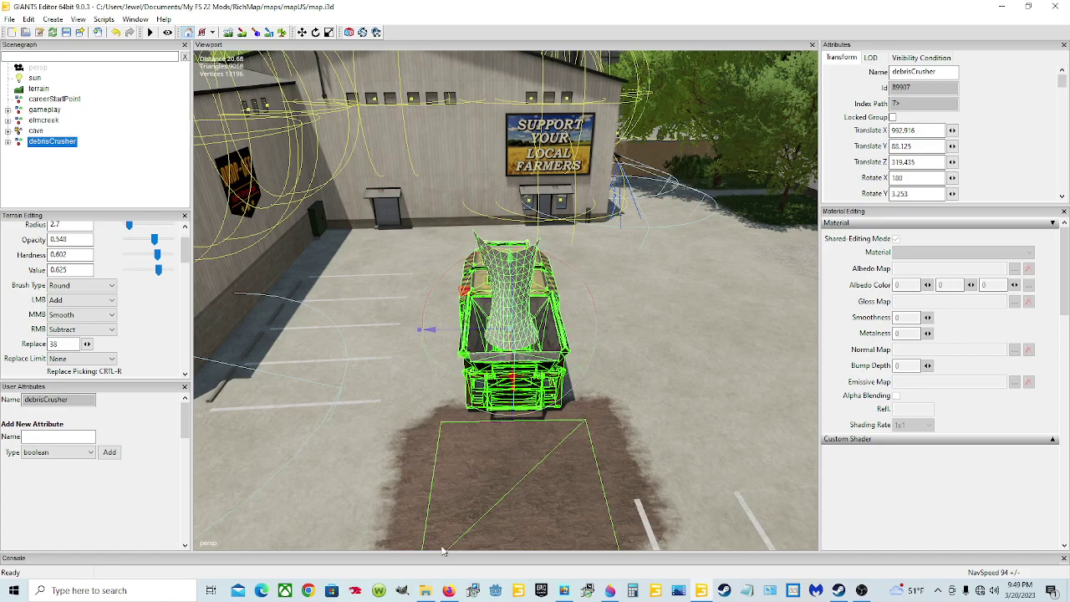
# Switch to File Explorer and check the exported debrisCrusher files in My FS 22 Mods/RichMap/maps/mapUS
pyautogui.moveTo(422, 585)
pyautogui.click(423, 527)
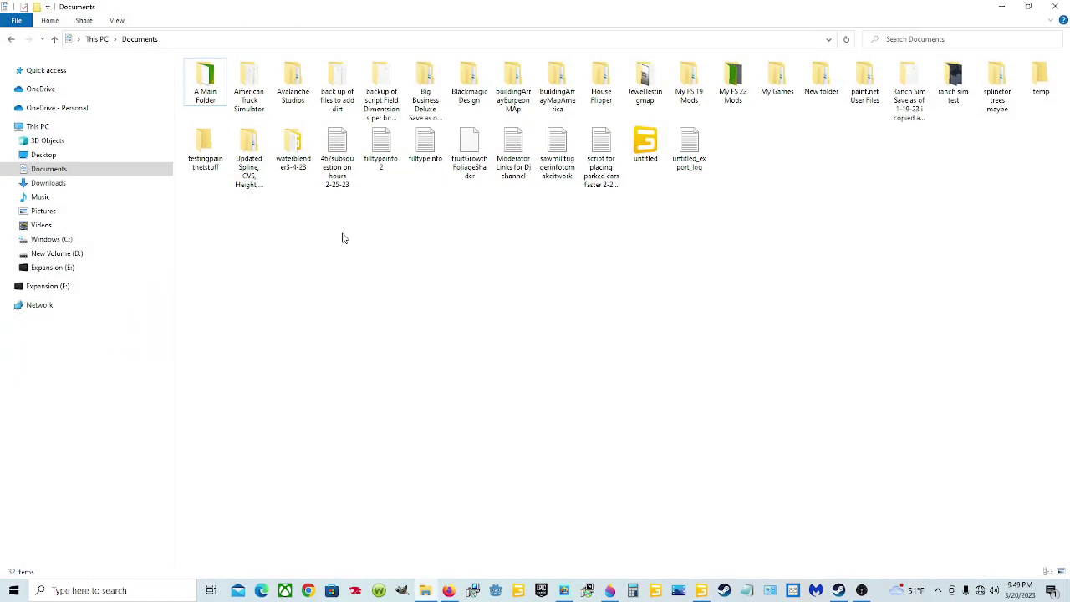
pyautogui.doubleClick(733, 83)
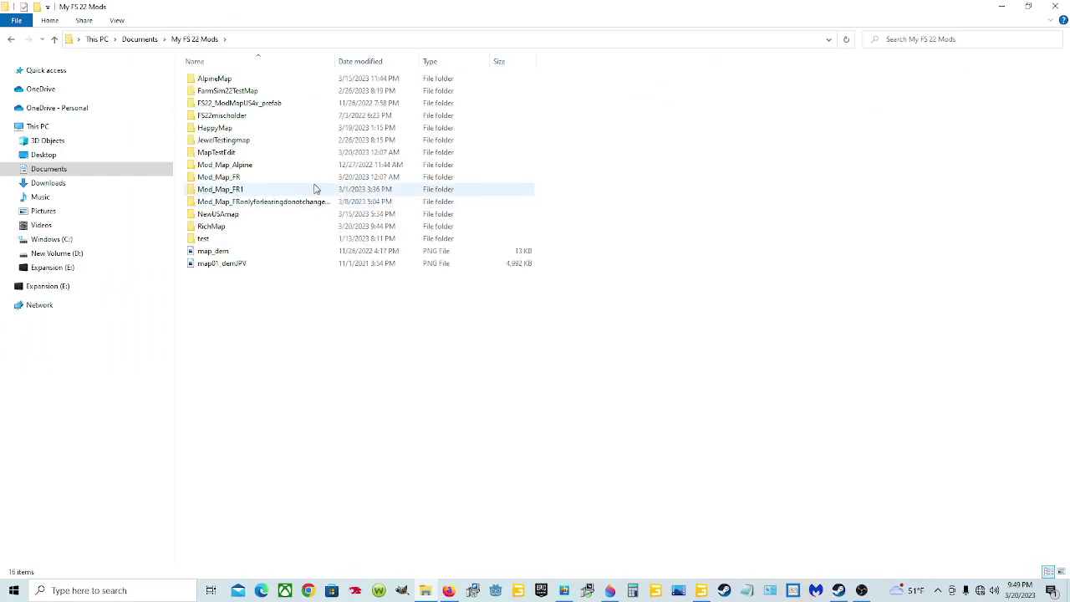
pyautogui.doubleClick(273, 228)
pyautogui.doubleClick(209, 118)
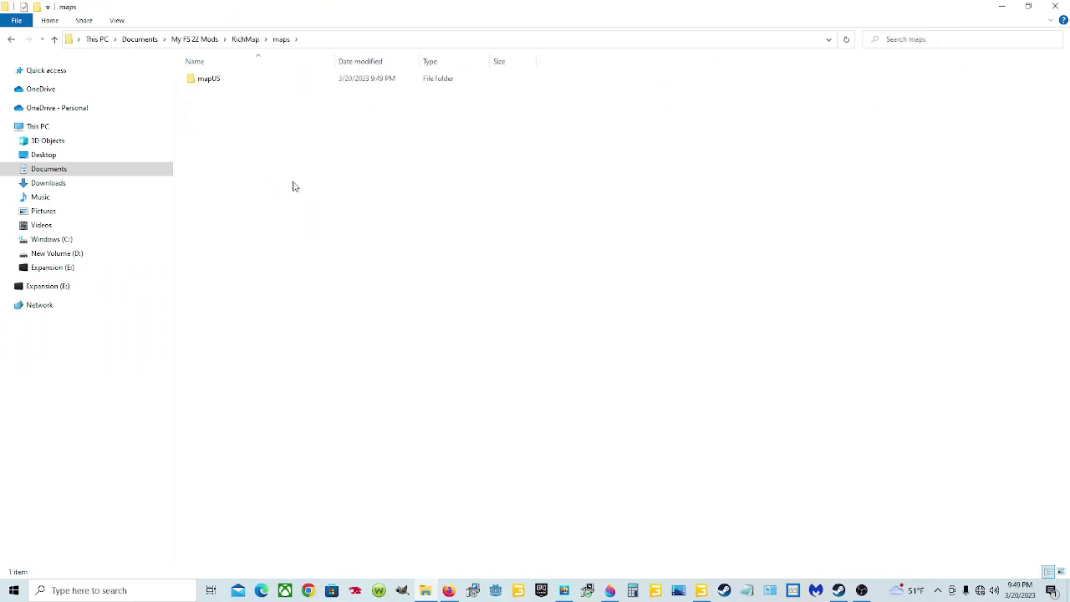
pyautogui.doubleClick(258, 78)
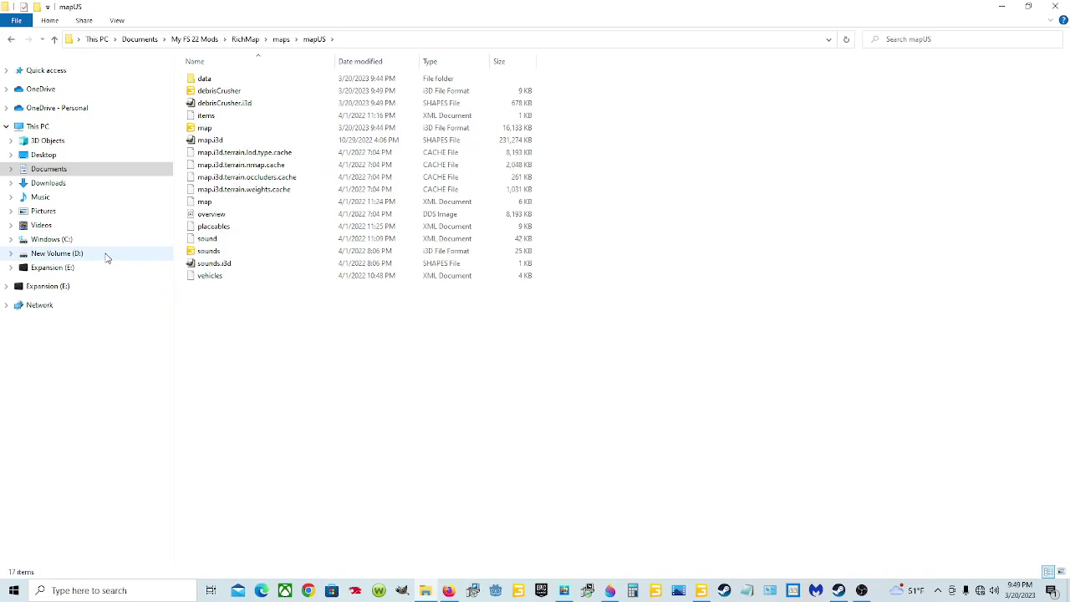
# Open the game's data folder under SteamLibrary/steamapps/common/Farming Simulator 22 on drive D:
pyautogui.click(57, 253)
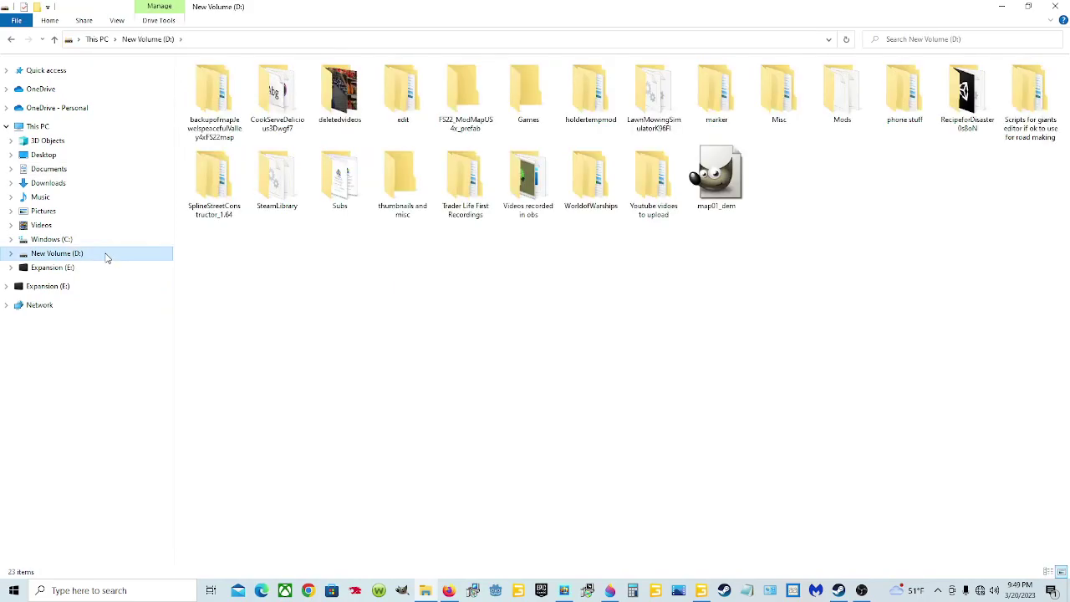
pyautogui.doubleClick(279, 208)
pyautogui.doubleClick(244, 79)
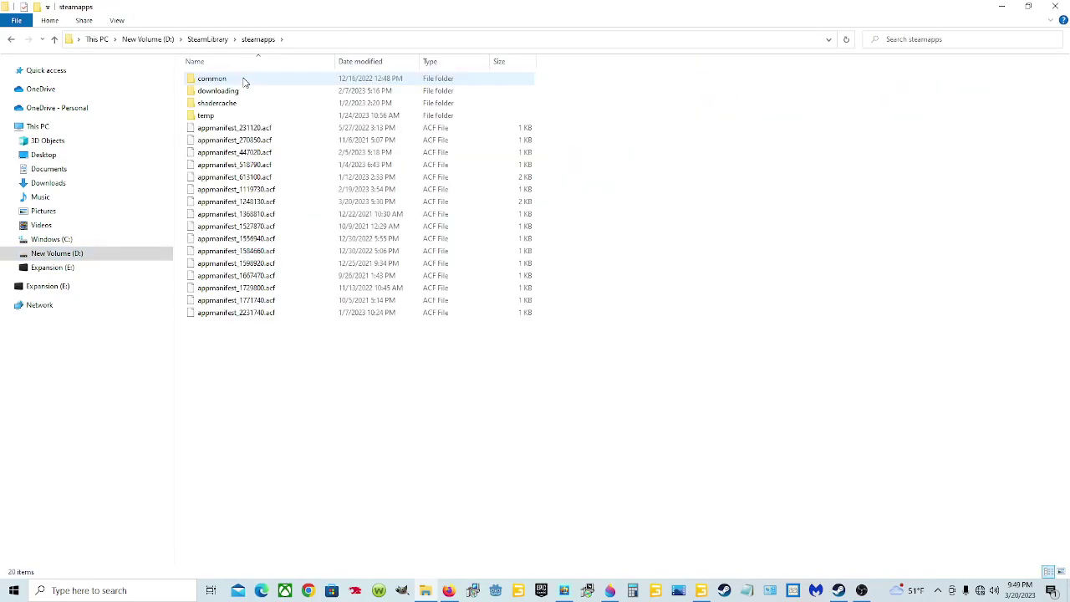
pyautogui.doubleClick(243, 81)
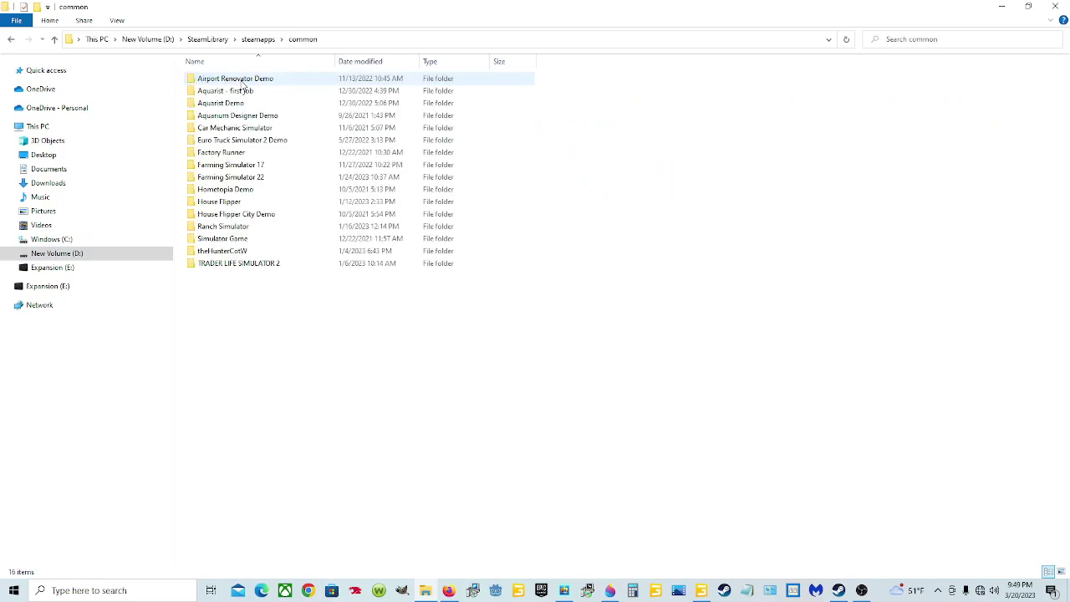
pyautogui.doubleClick(269, 179)
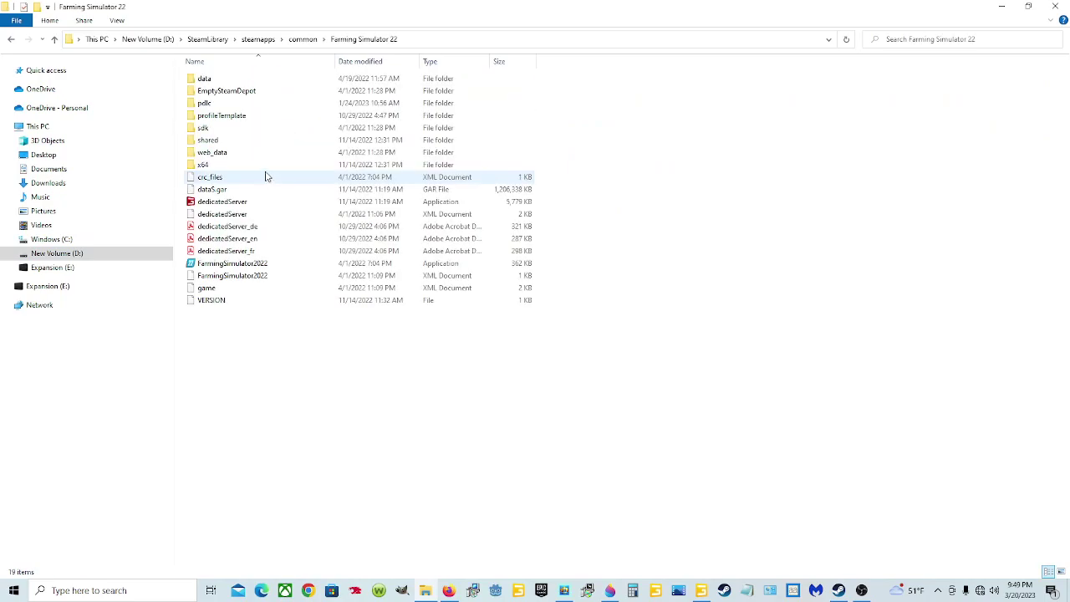
pyautogui.doubleClick(224, 80)
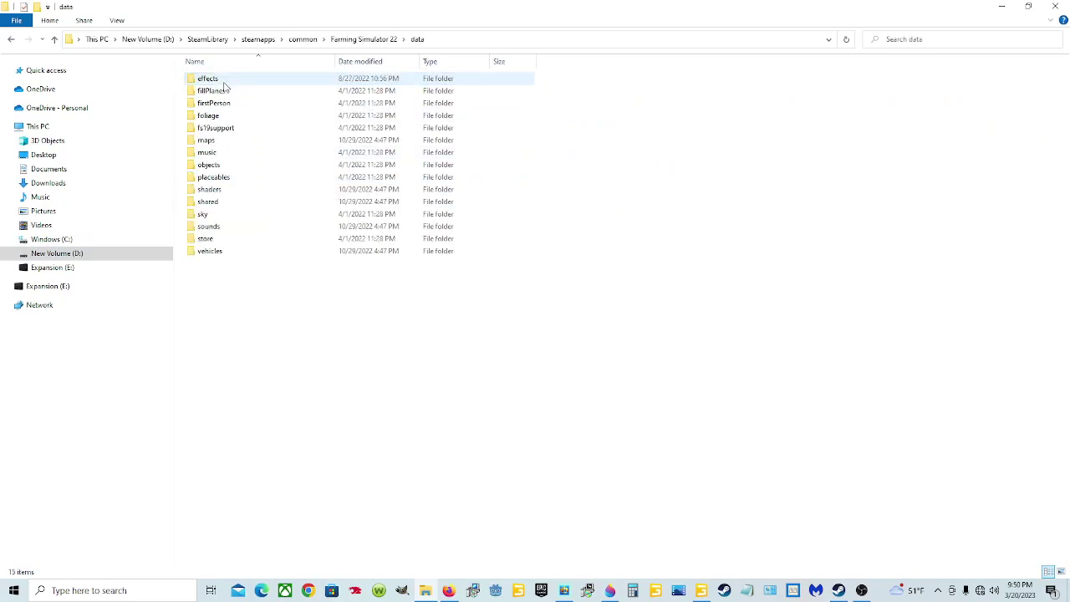
# Open the debrisCrusher folder under placeables/lizard/sellingPoints in the game data
pyautogui.doubleClick(239, 177)
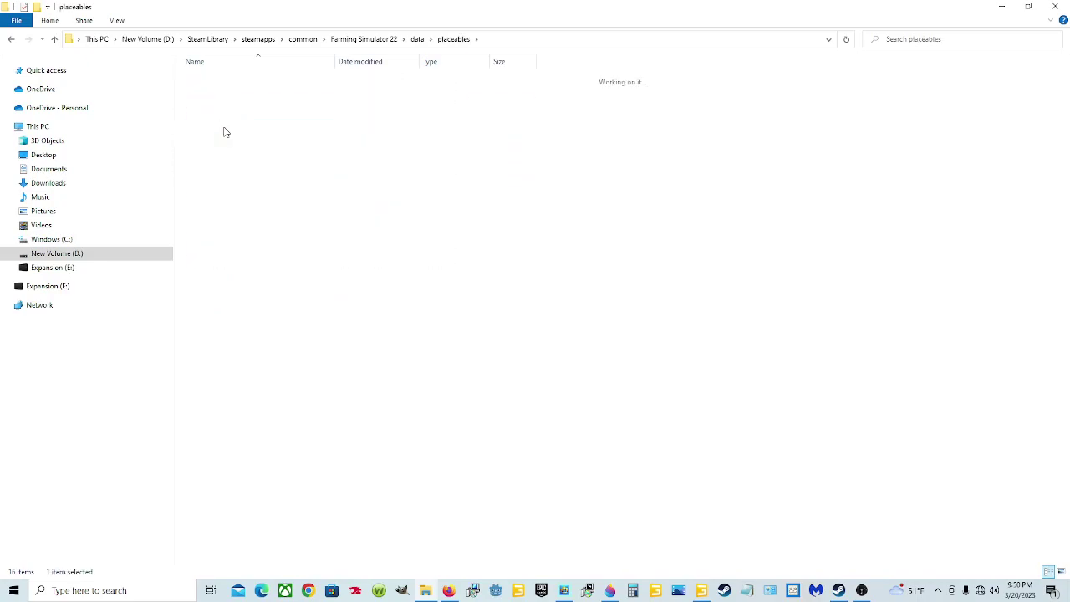
pyautogui.doubleClick(222, 128)
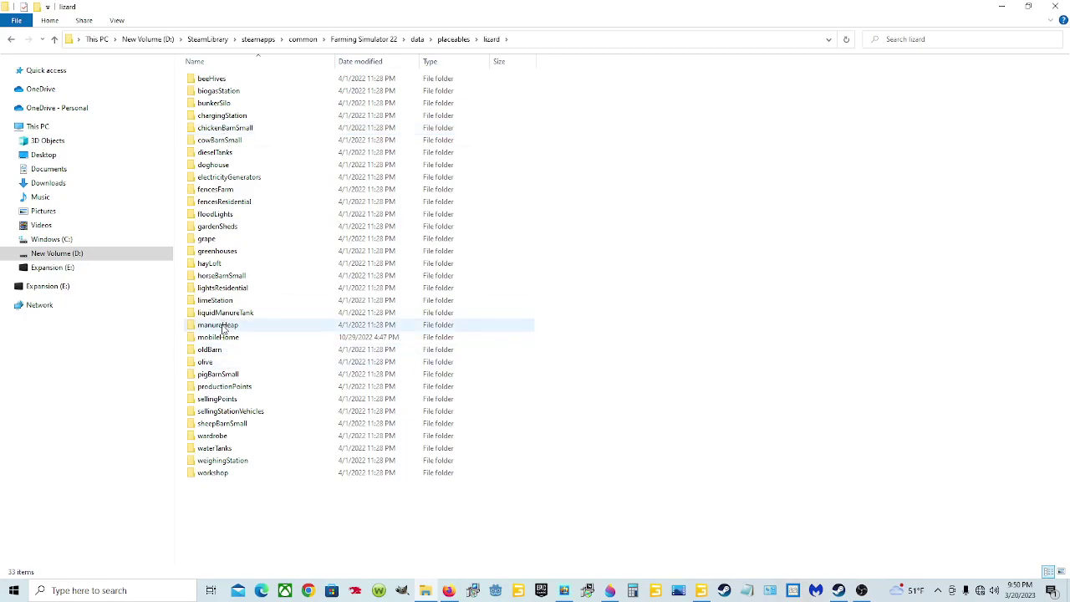
pyautogui.doubleClick(239, 404)
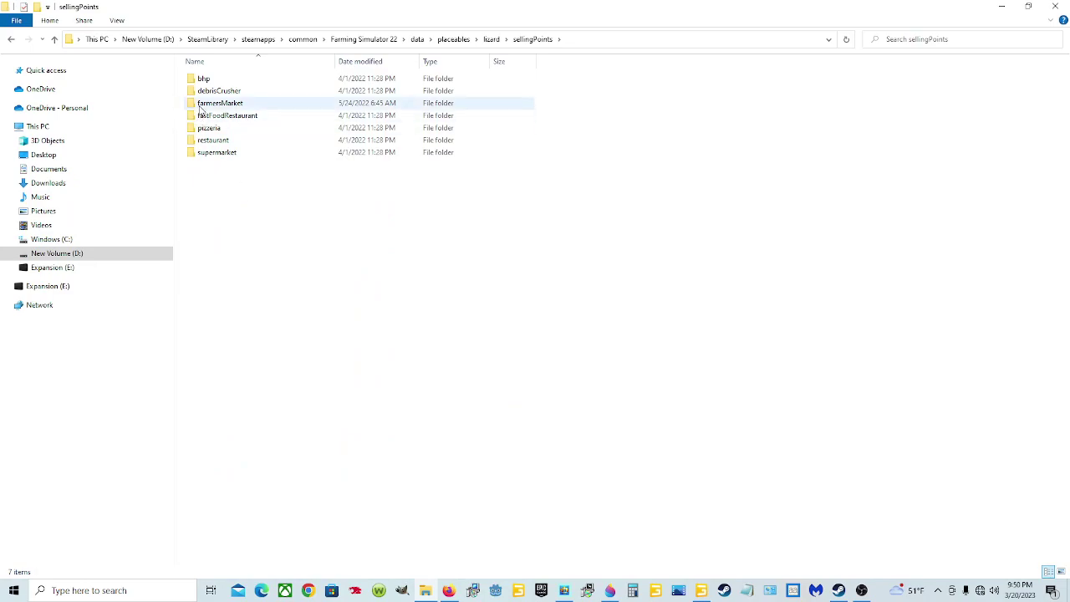
pyautogui.click(237, 93)
pyautogui.doubleClick(237, 94)
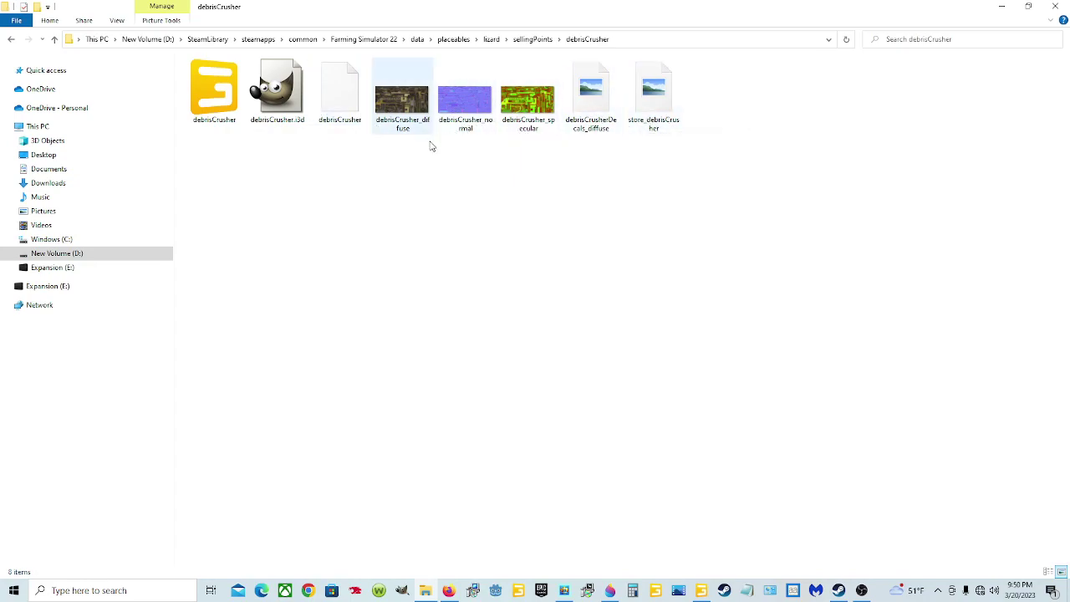
# Copy the debris crusher's blank-icon data file, diffuse, normal and specular textures, decal texture and store image, leaving out the two i3d files
pyautogui.click(348, 124)
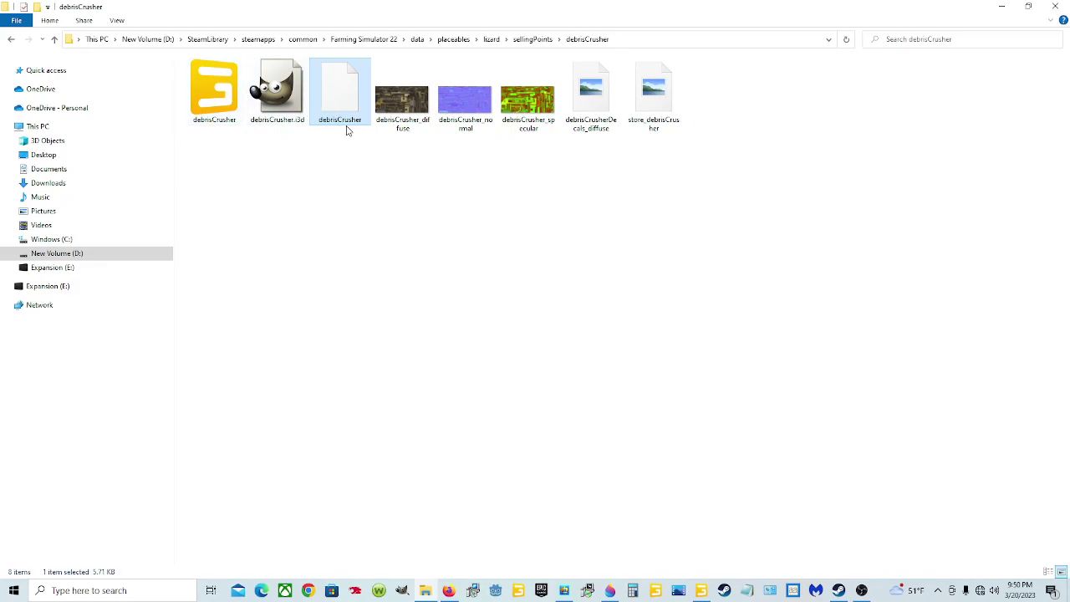
pyautogui.keyDown('ctrl'); pyautogui.click(403, 101); pyautogui.keyUp('ctrl')
pyautogui.keyDown('ctrl'); pyautogui.click(465, 100); pyautogui.keyUp('ctrl')
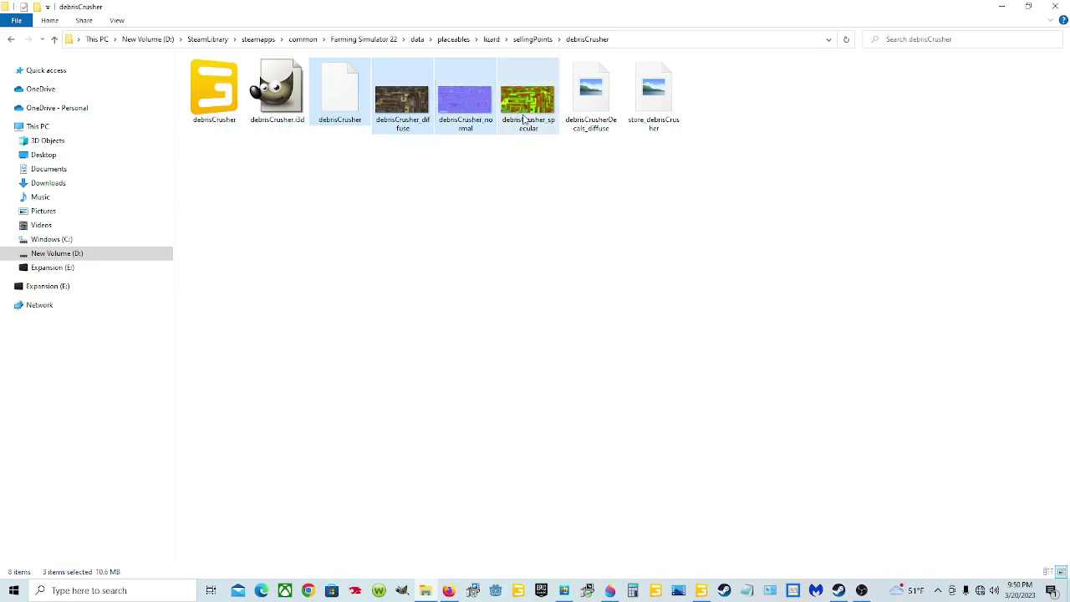
pyautogui.keyDown('ctrl'); pyautogui.click(528, 105); pyautogui.keyUp('ctrl')
pyautogui.keyDown('ctrl'); pyautogui.keyDown('shift'); pyautogui.click(653, 113); pyautogui.keyUp('shift'); pyautogui.keyUp('ctrl')
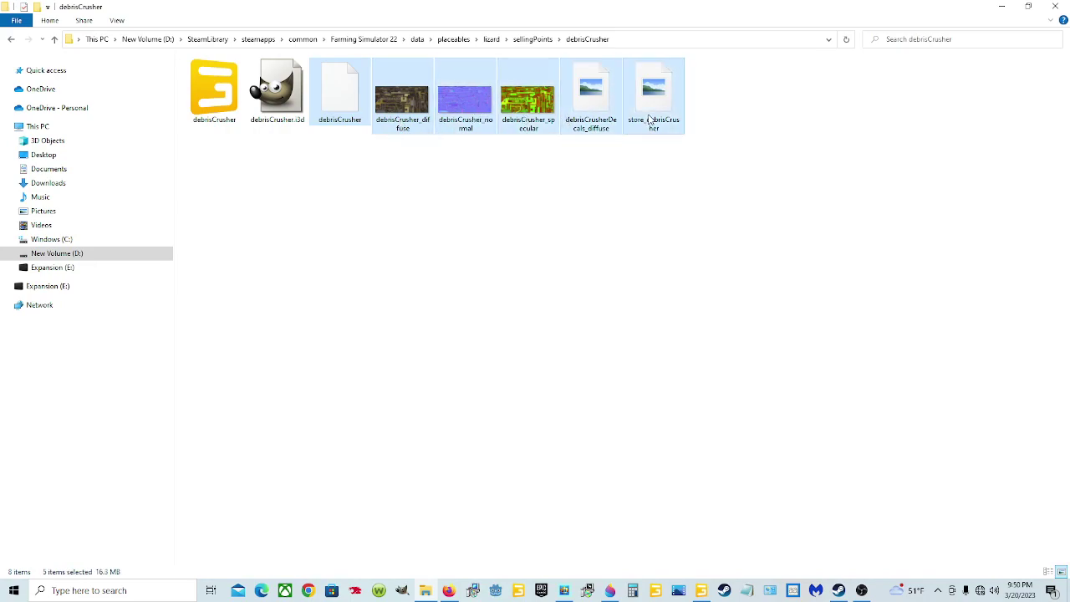
pyautogui.rightClick(519, 113)
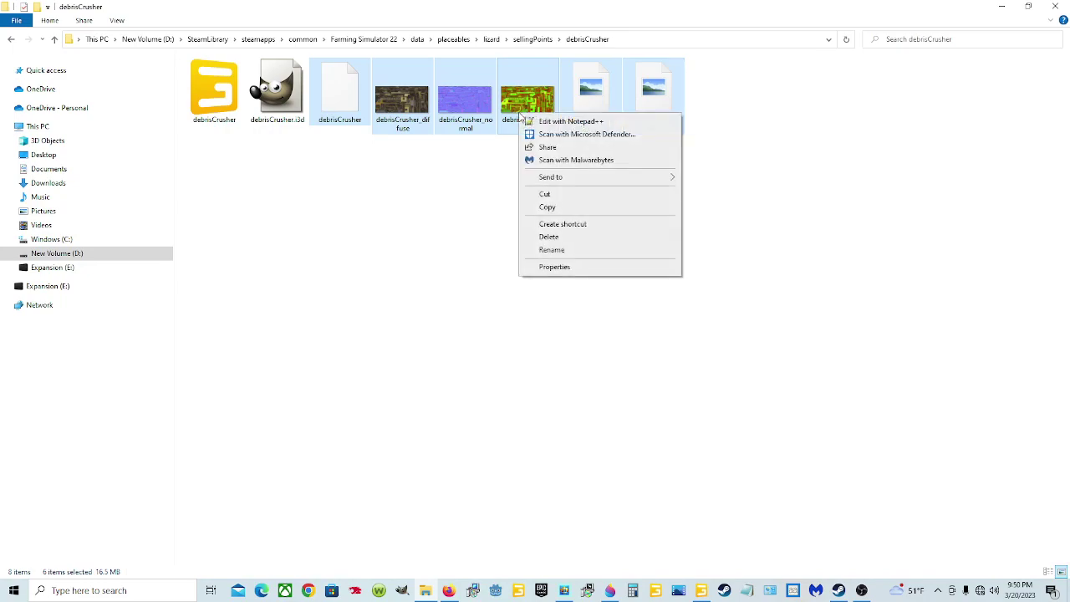
pyautogui.click(547, 208)
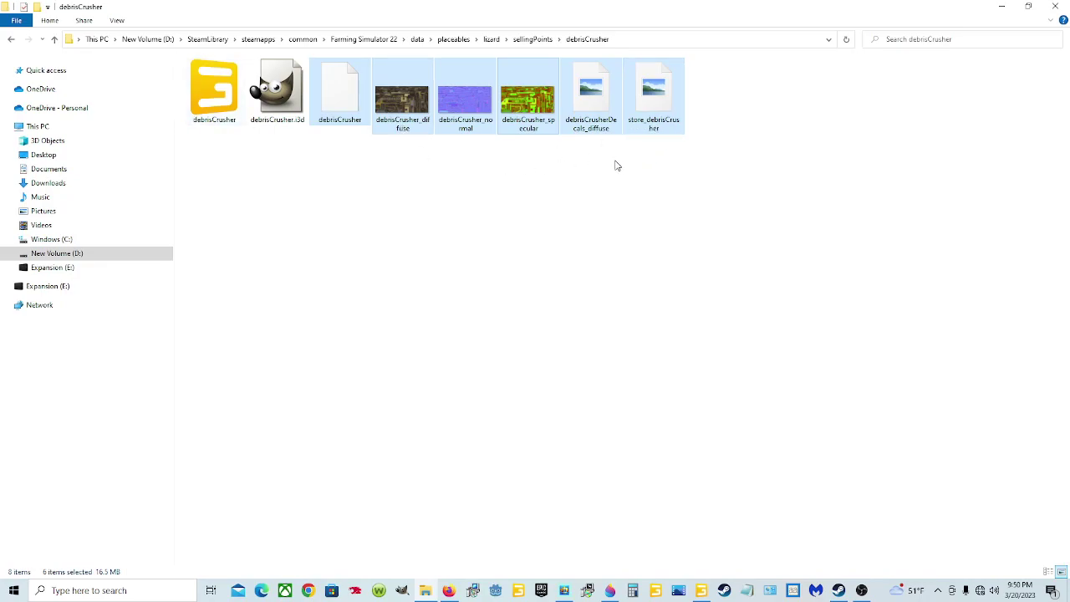
pyautogui.click(566, 235)
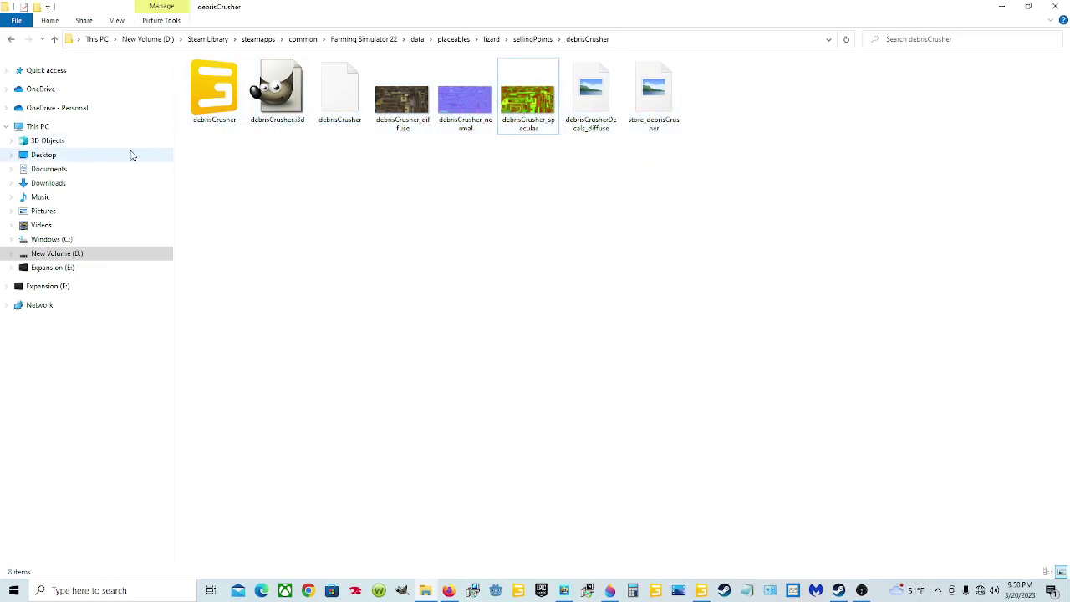
# Paste the copied debris crusher files into Documents/My FS 22 Mods/RichMap/maps/mapUS
pyautogui.click(93, 169)
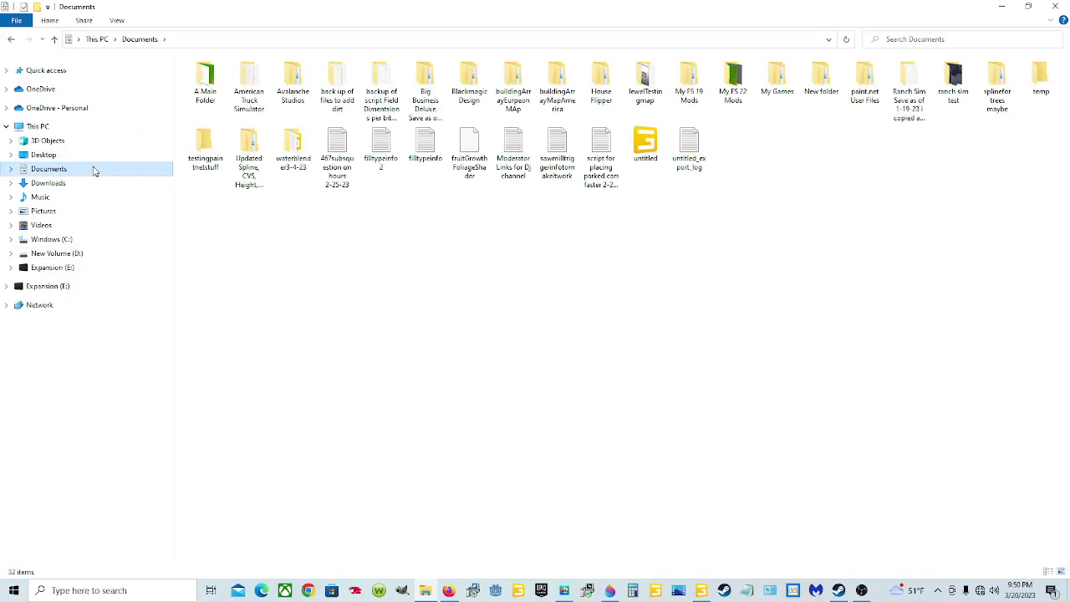
pyautogui.doubleClick(732, 97)
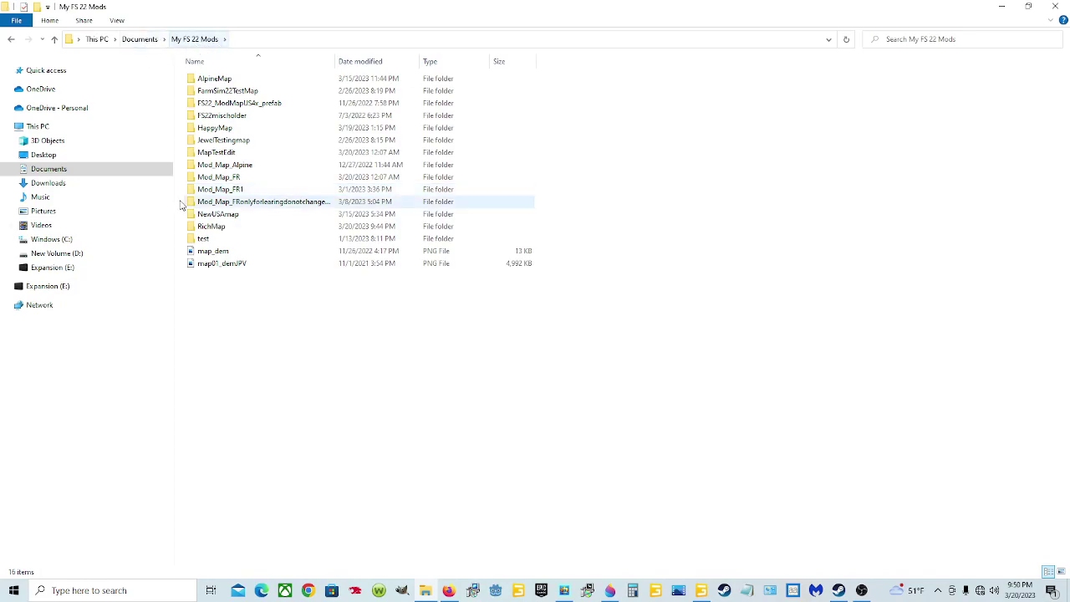
pyautogui.doubleClick(210, 226)
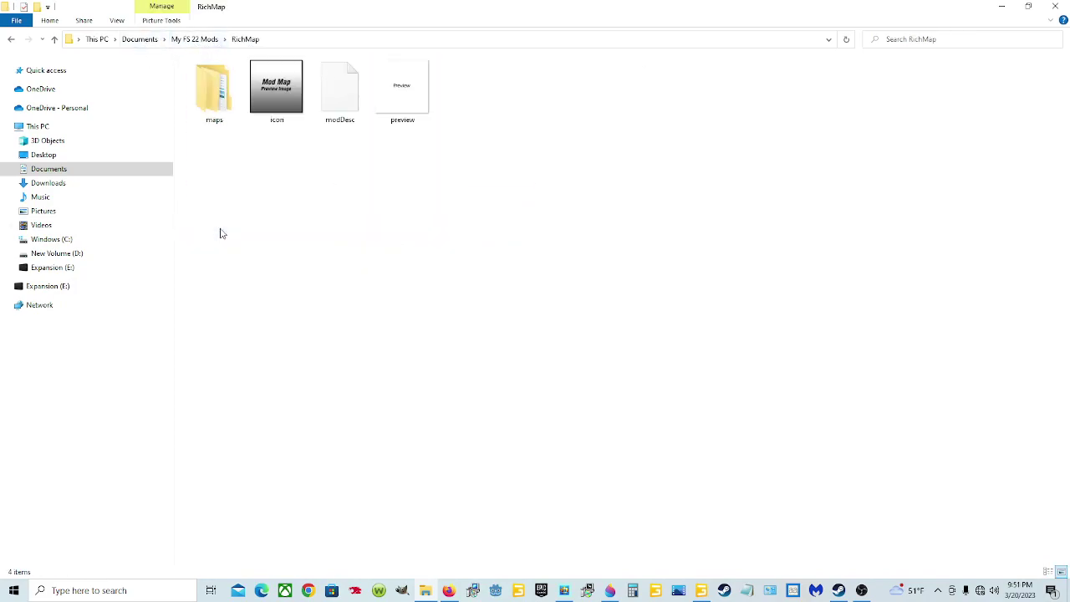
pyautogui.doubleClick(217, 116)
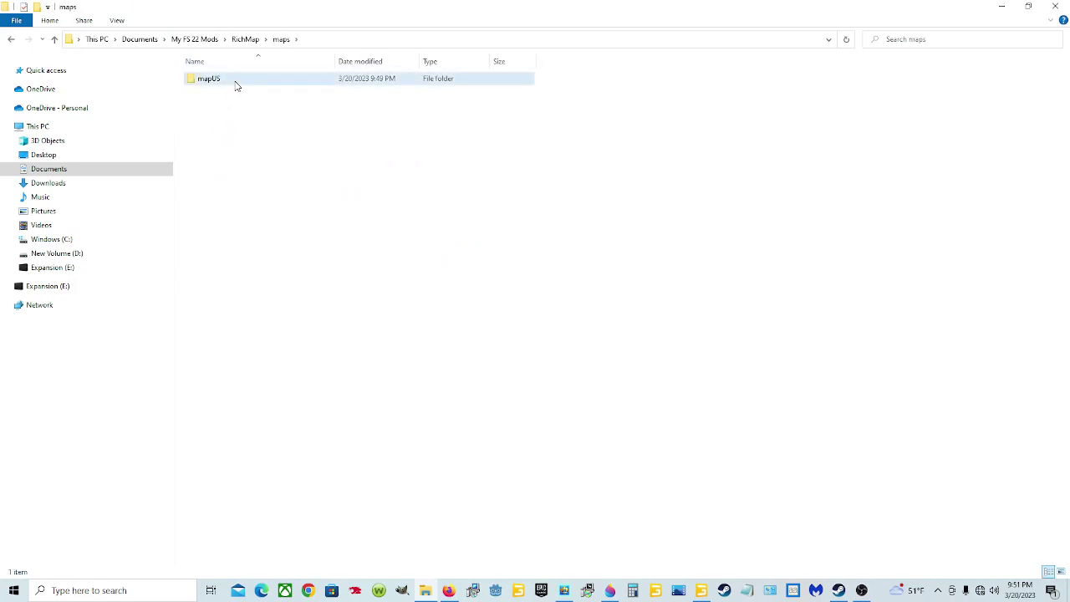
pyautogui.doubleClick(236, 83)
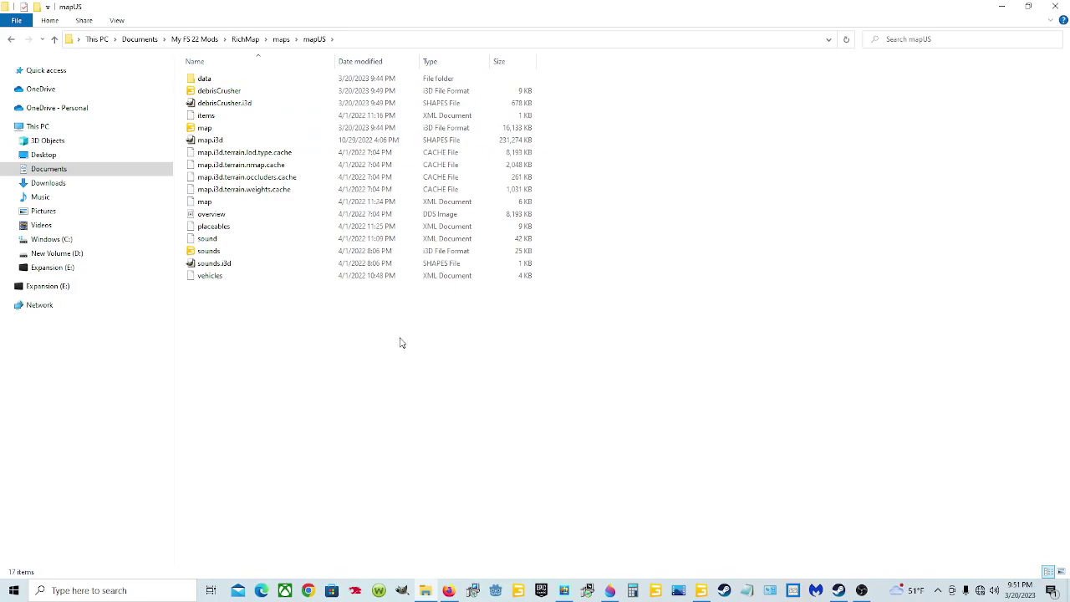
pyautogui.rightClick(281, 319)
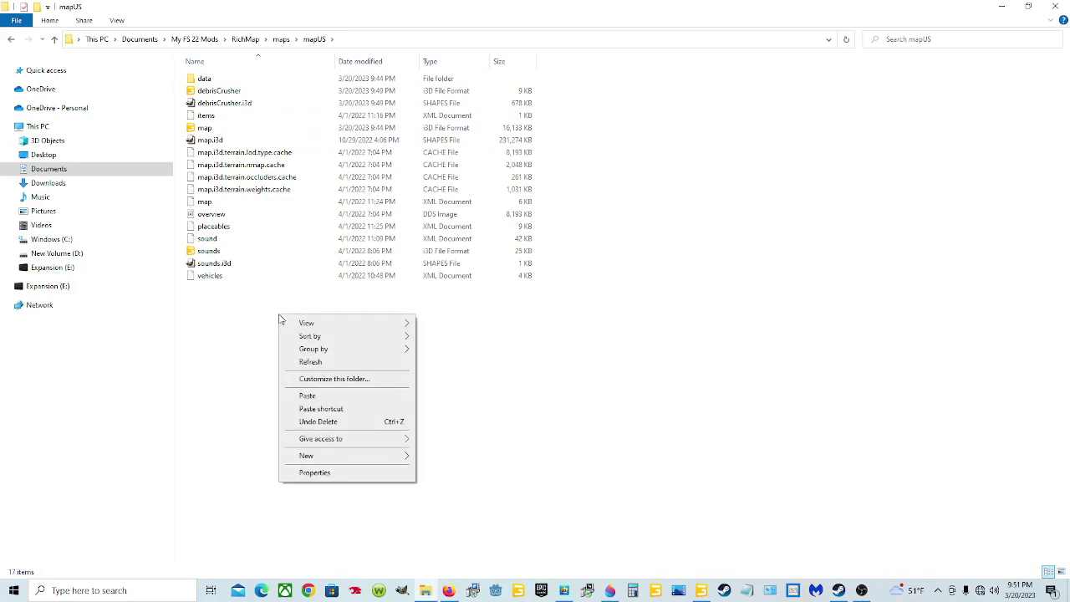
pyautogui.click(316, 398)
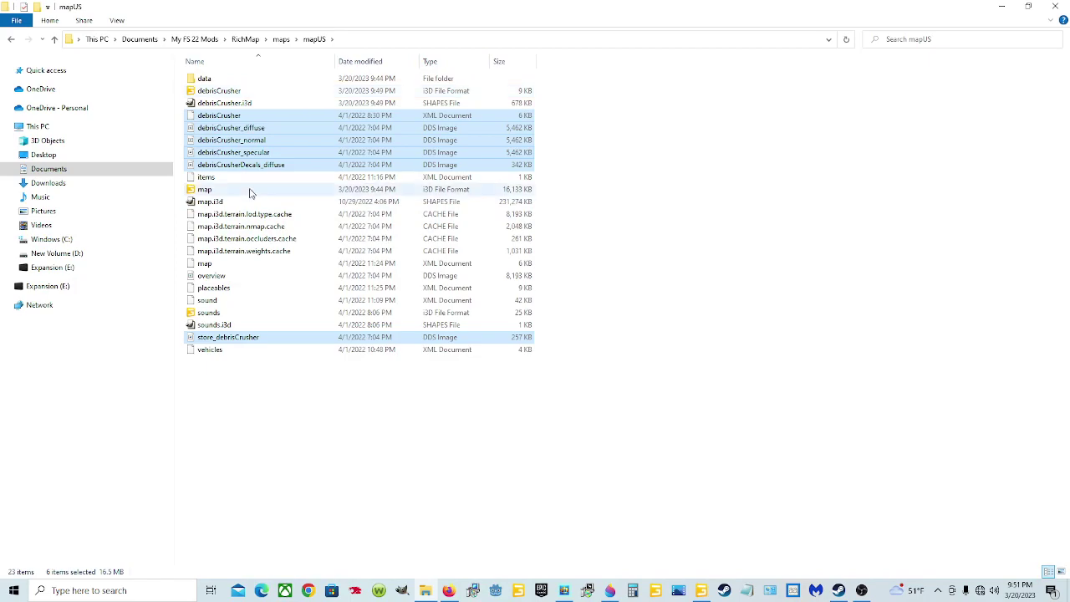
# Open the mapUS folder's placeables XML file in Notepad++ and look through its placeable entries
pyautogui.click(258, 290)
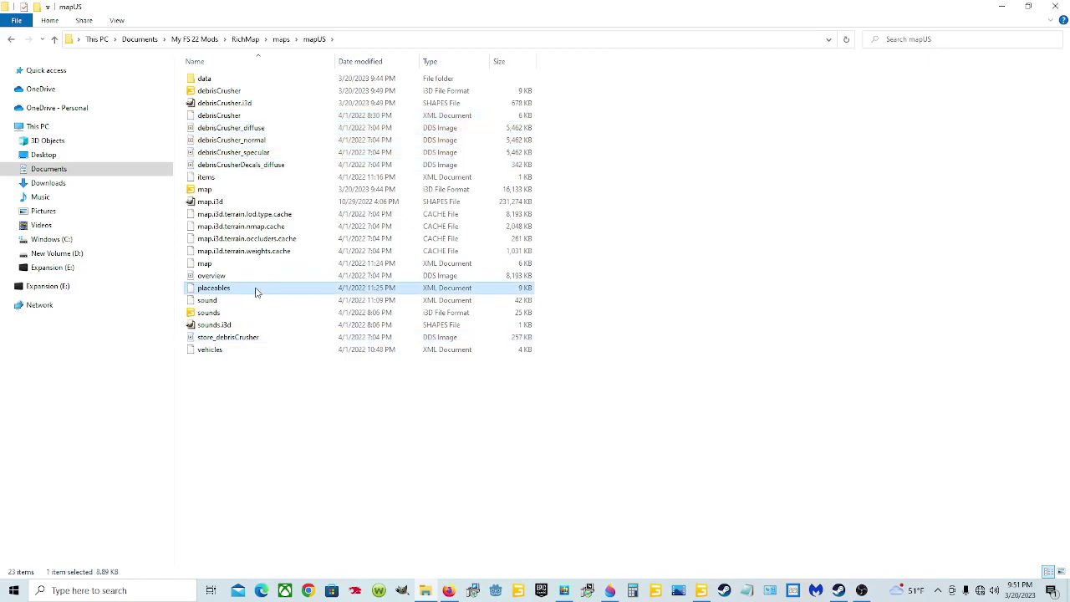
pyautogui.rightClick(257, 290)
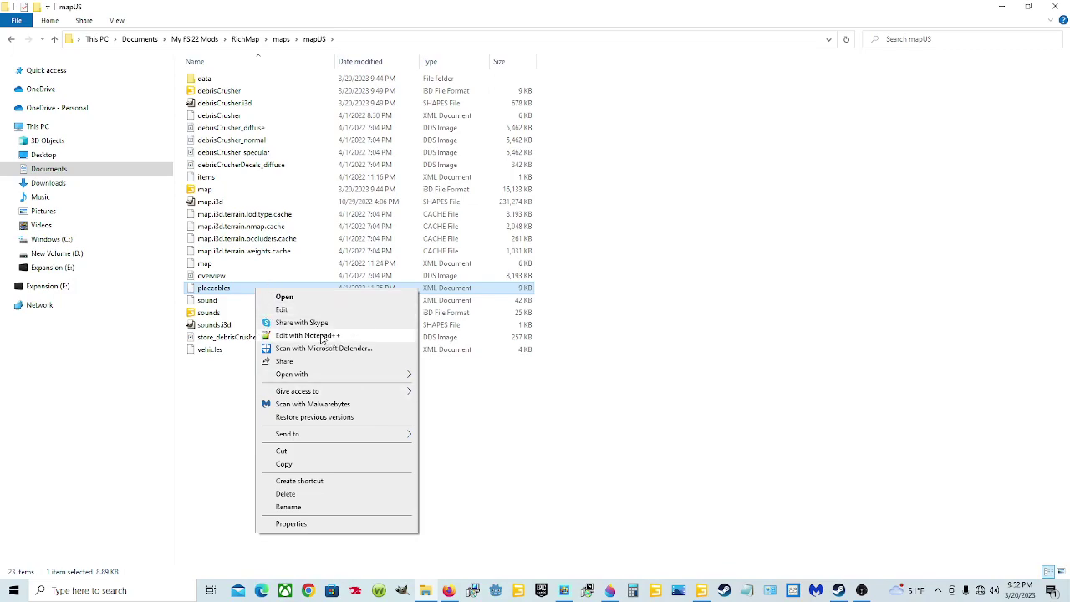
pyautogui.click(307, 340)
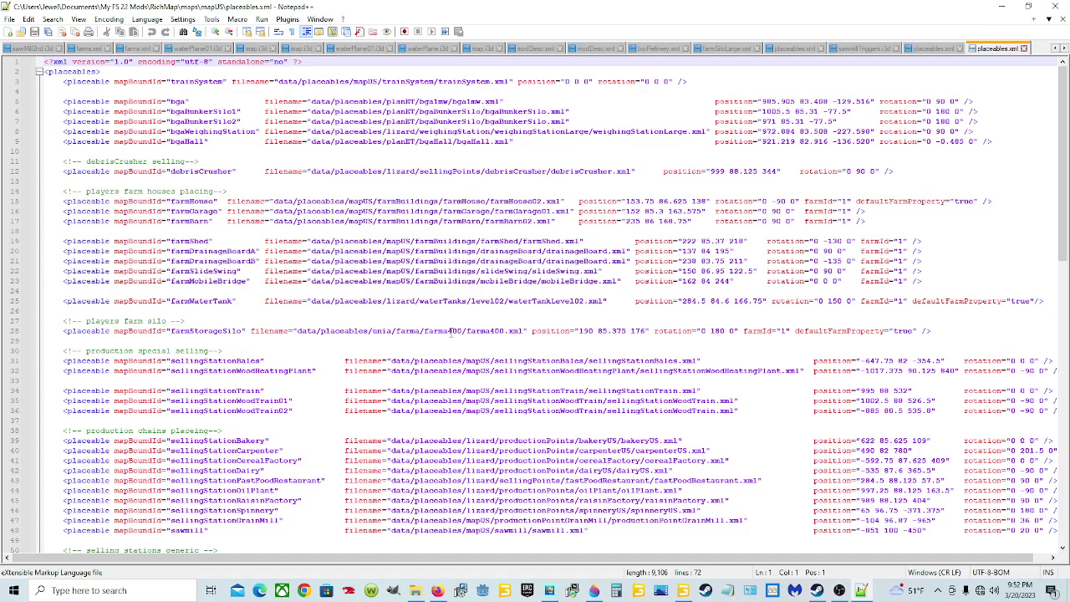
pyautogui.scroll(-7, 593, 289)
pyautogui.scroll(7, 590, 295)
# Copy the debrisCrusher translation from GIANTS Editor and set its placeables.xml position to "992.91601562 88.12451172 319.4347229"
pyautogui.click(683, 590)
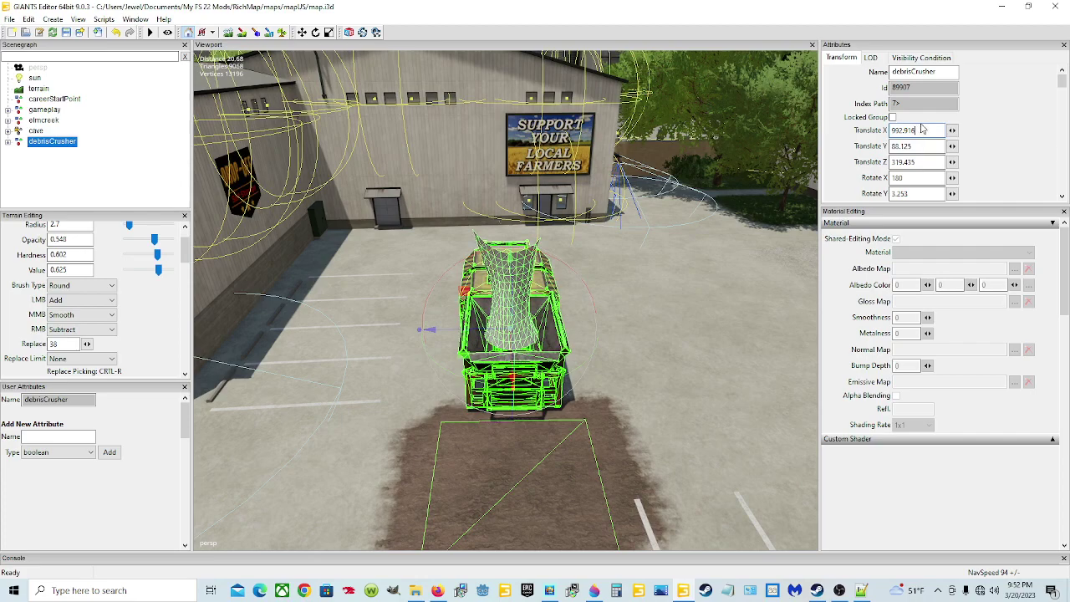
pyautogui.click(922, 128)
pyautogui.moveTo(861, 592)
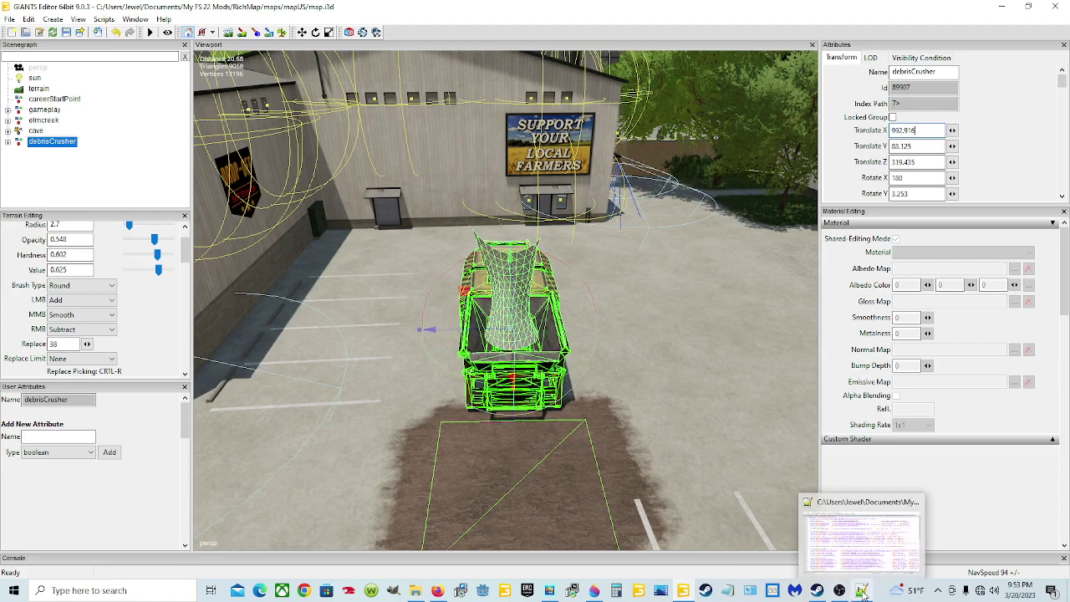
pyautogui.click(862, 591)
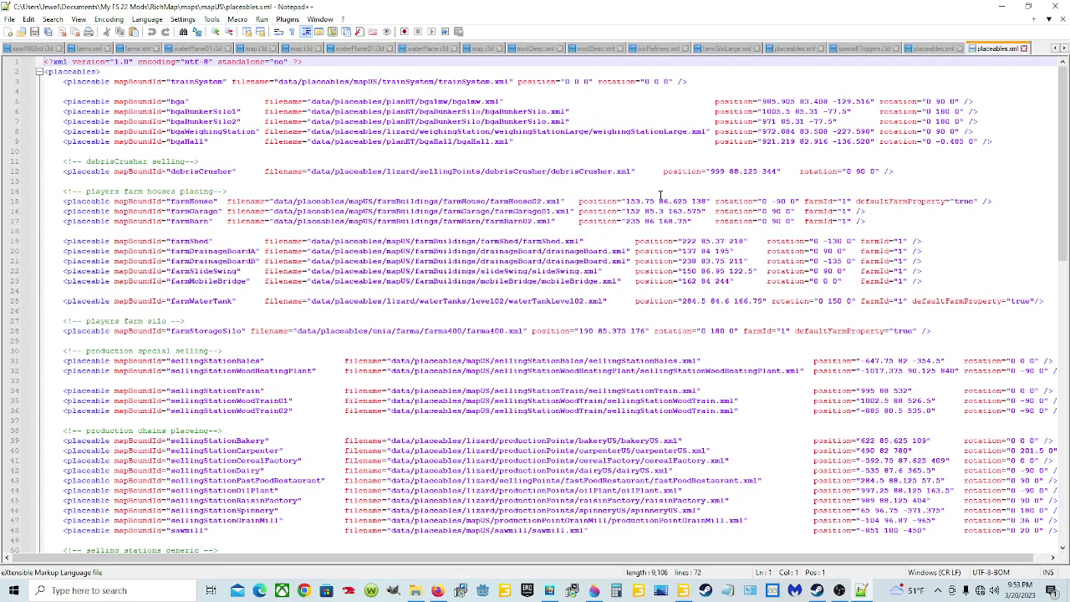
pyautogui.moveTo(712, 172); pyautogui.dragTo(782, 172)
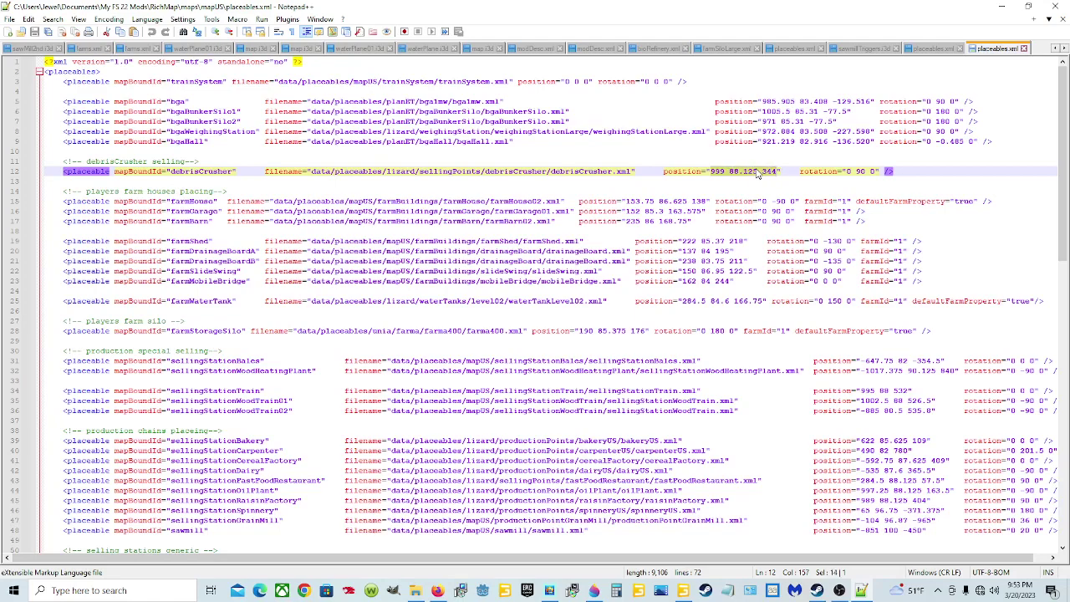
pyautogui.rightClick(745, 172)
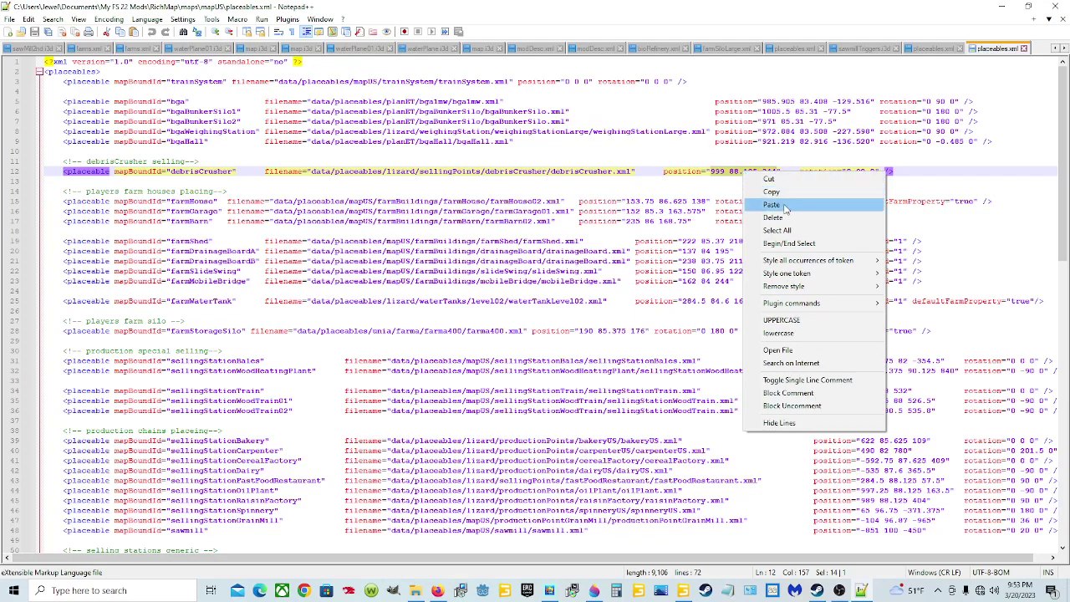
pyautogui.click(787, 206)
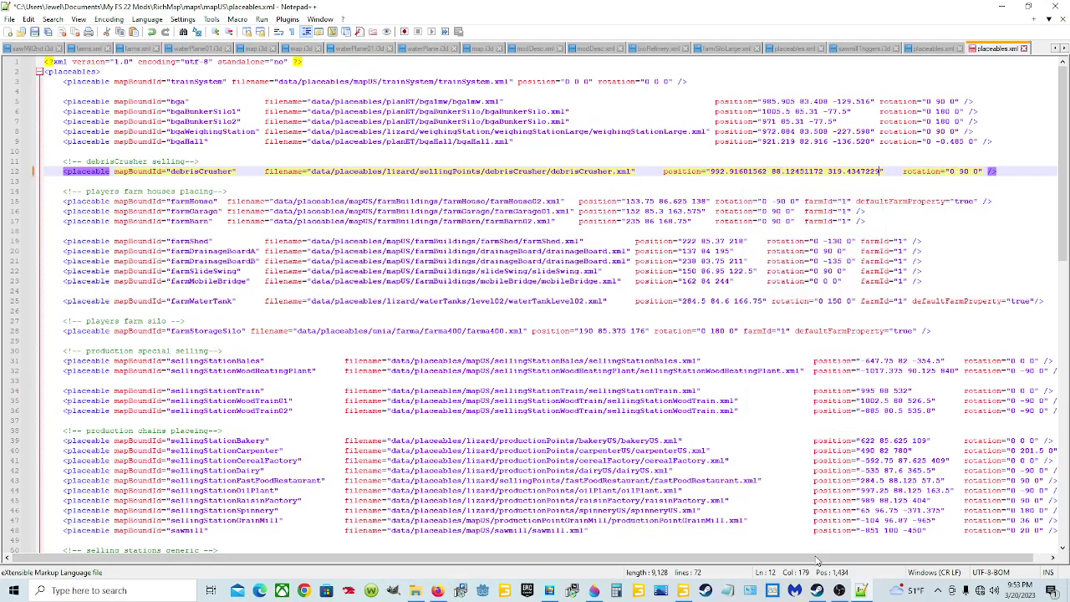
# Copy the debrisCrusher rotation from GIANTS Editor and set its placeables.xml rotation to "180 3.25254202 179.99998474"
pyautogui.click(683, 590)
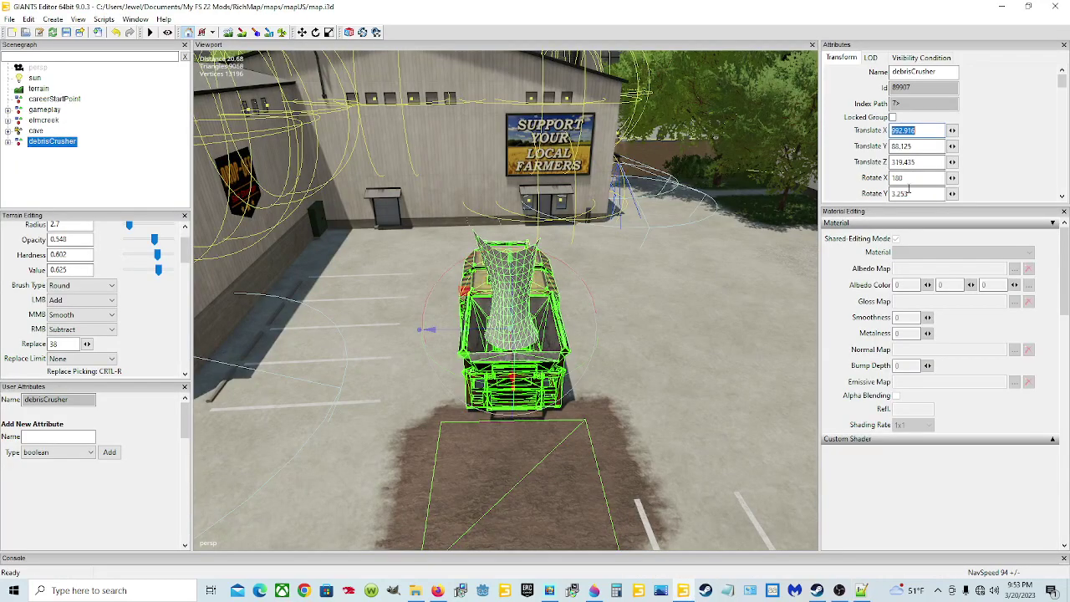
pyautogui.scroll(-2, 909, 194)
pyautogui.click(907, 145)
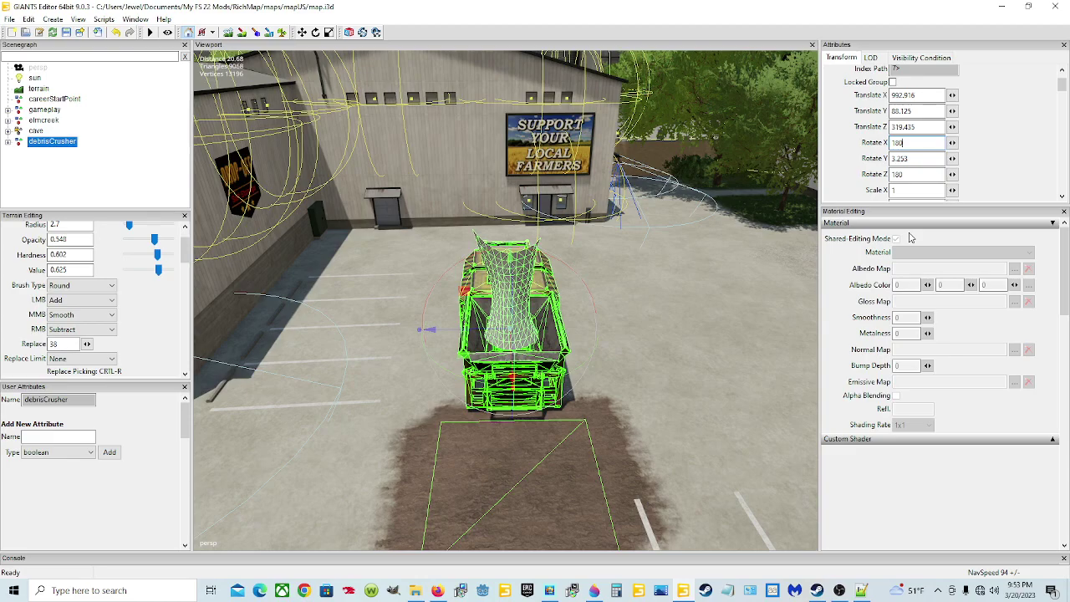
pyautogui.click(860, 585)
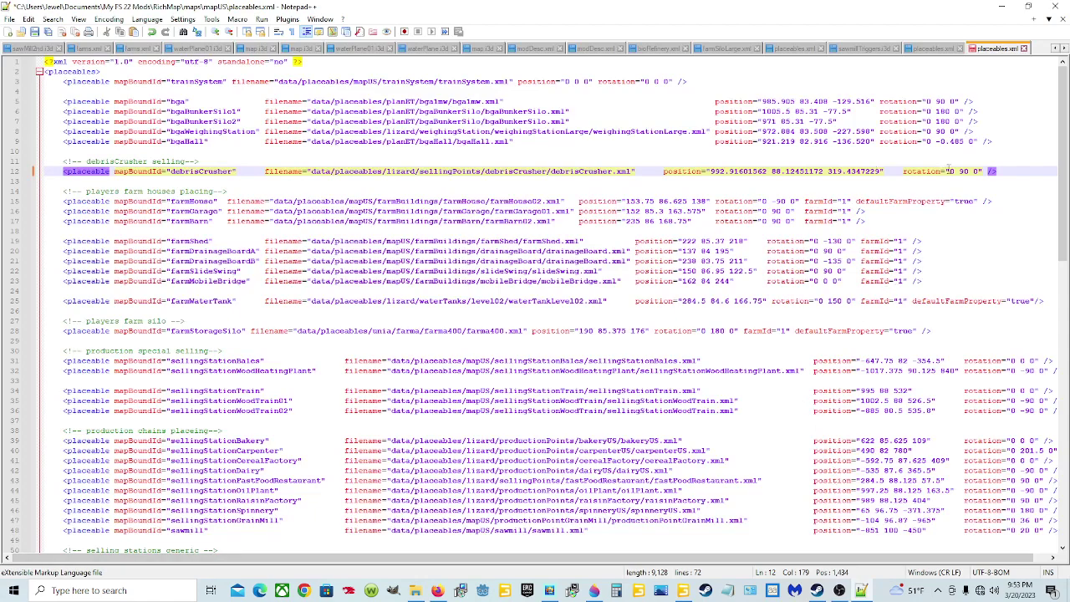
pyautogui.moveTo(951, 172); pyautogui.dragTo(978, 172)
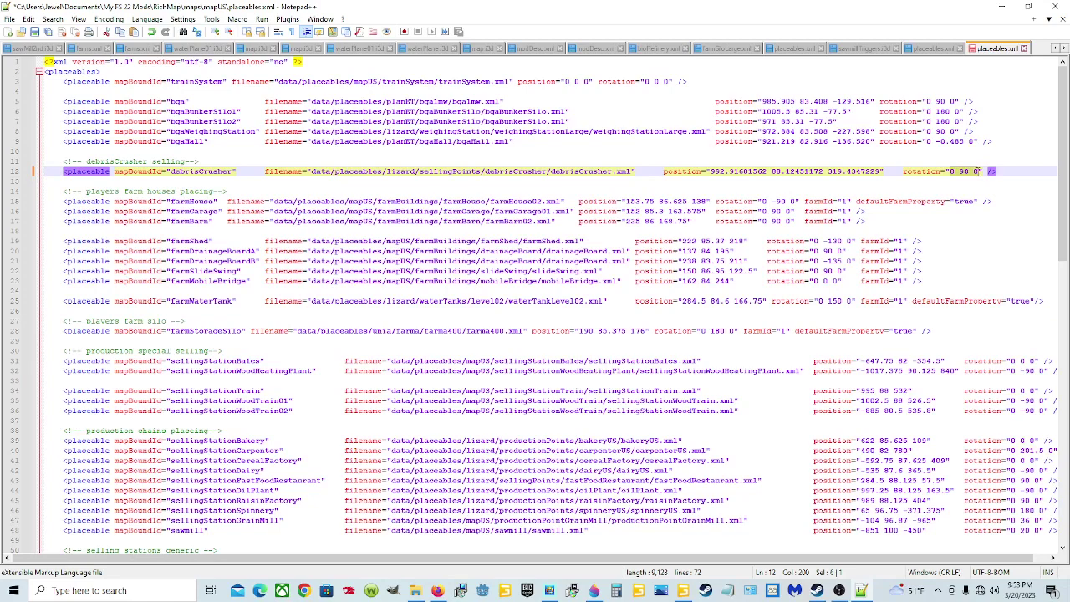
pyautogui.rightClick(962, 173)
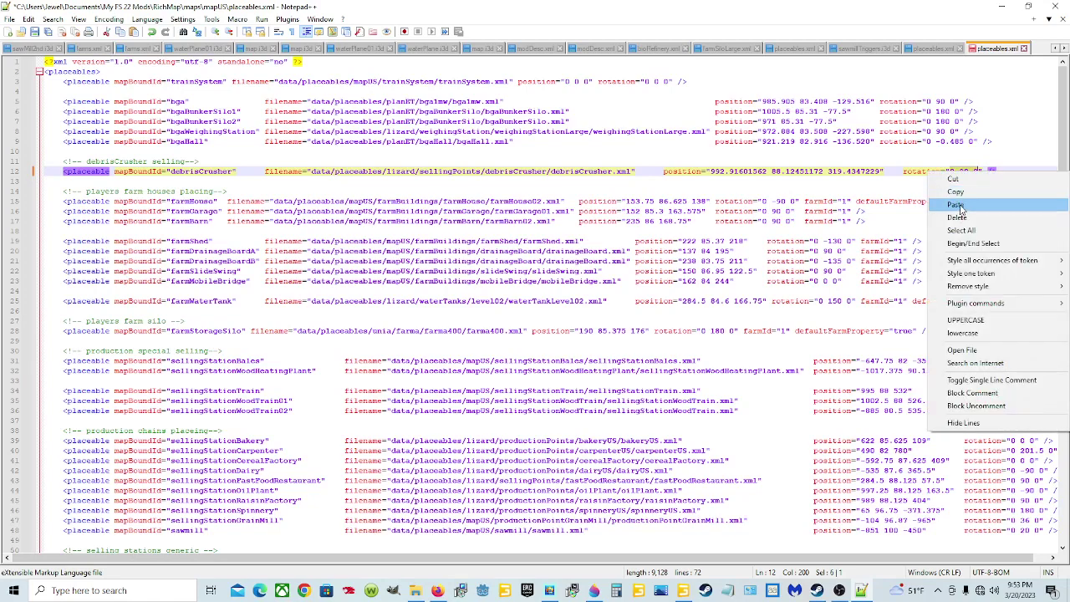
pyautogui.click(956, 204)
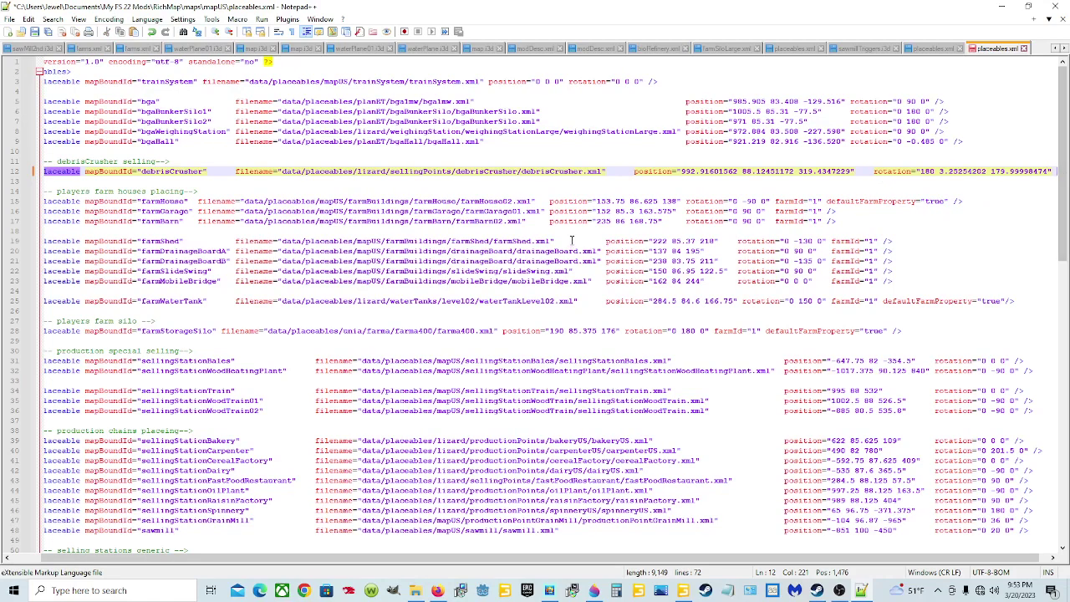
pyautogui.hscroll(-2, 590, 556)
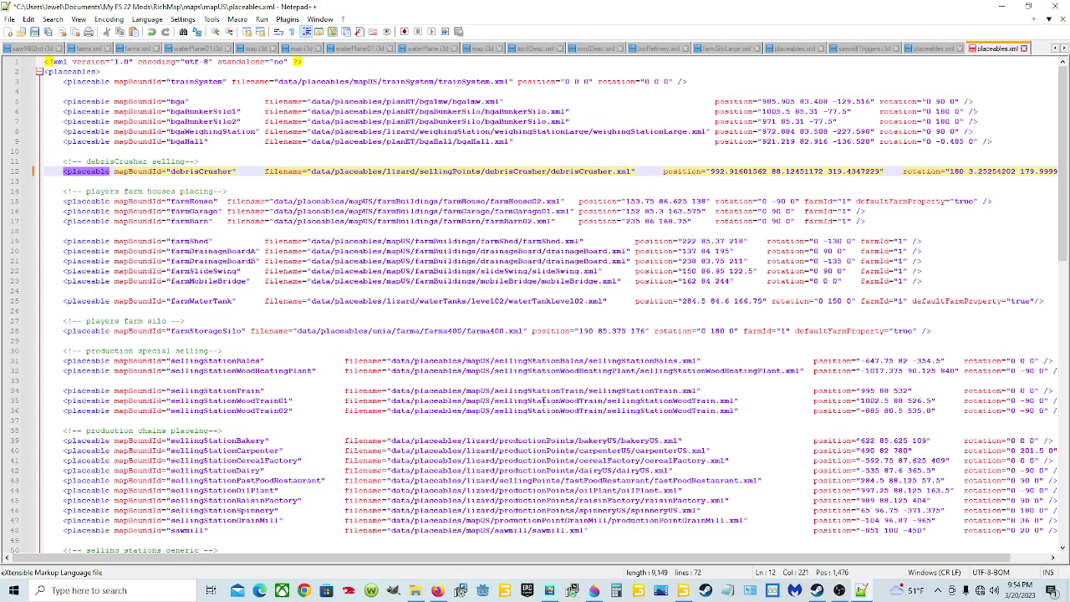
# Switch to File Explorer to check the debris crusher files' folder path, and return to placeables.xml in Notepad++
pyautogui.moveTo(416, 590)
pyautogui.click(423, 592)
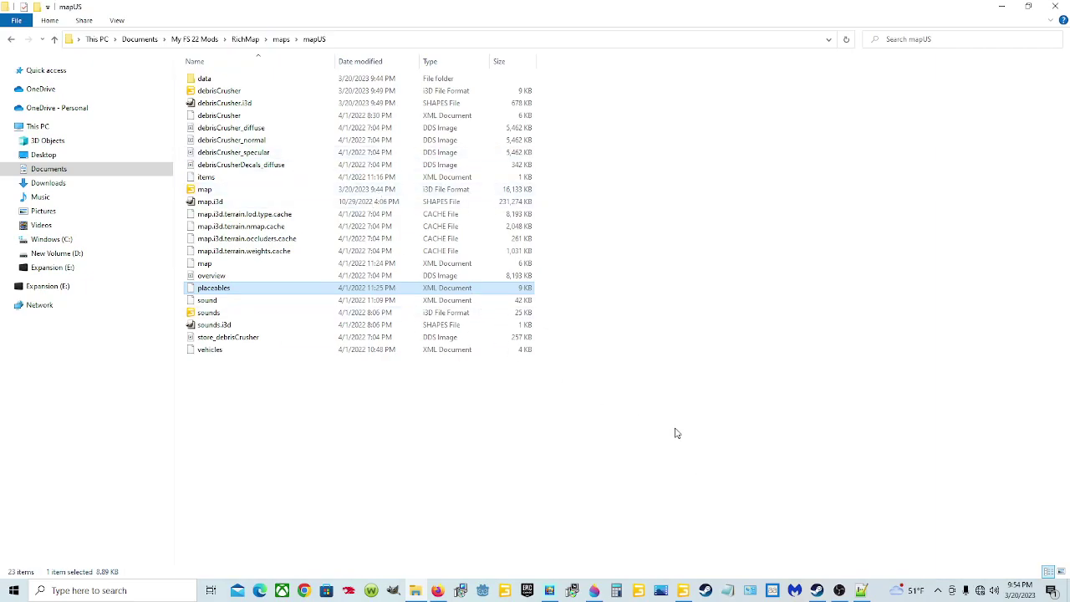
pyautogui.click(862, 590)
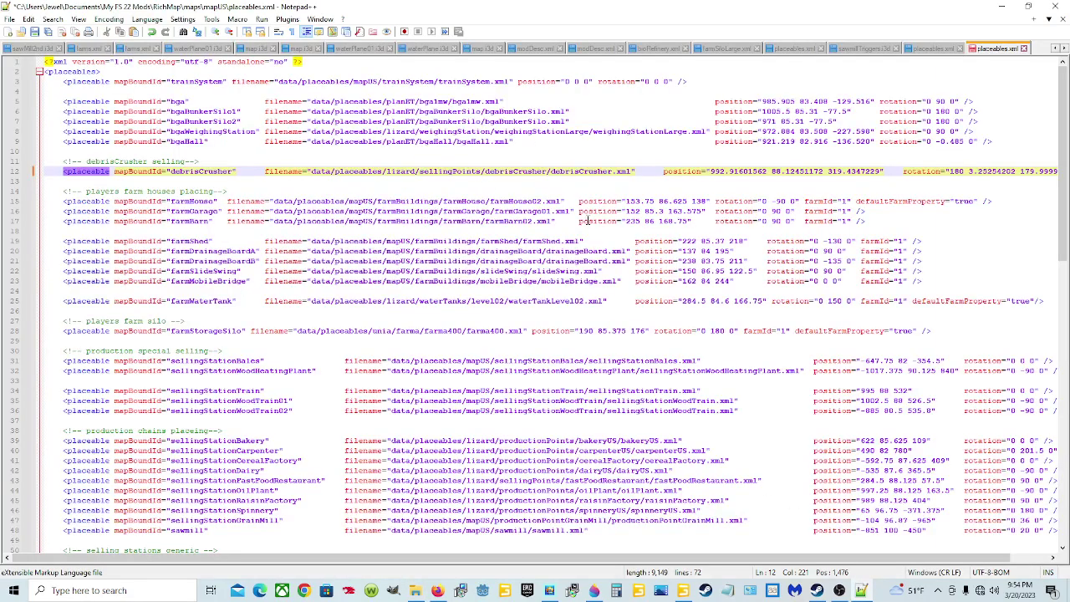
# Replace the debrisCrusher entry's game data path so its filename reads "maps/mapUS/debrisCrusher.xml"
pyautogui.click(548, 171)
pyautogui.press('BackSpace')
pyautogui.press('BackSpace')
pyautogui.press('BackSpace')
pyautogui.press('BackSpace')
pyautogui.press('BackSpace')
pyautogui.press('BackSpace')
pyautogui.press('BackSpace')
pyautogui.press('BackSpace')
pyautogui.press('BackSpace')
pyautogui.press('BackSpace')
pyautogui.press('BackSpace')
pyautogui.press('BackSpace')
pyautogui.press('BackSpace')
pyautogui.press('BackSpace')
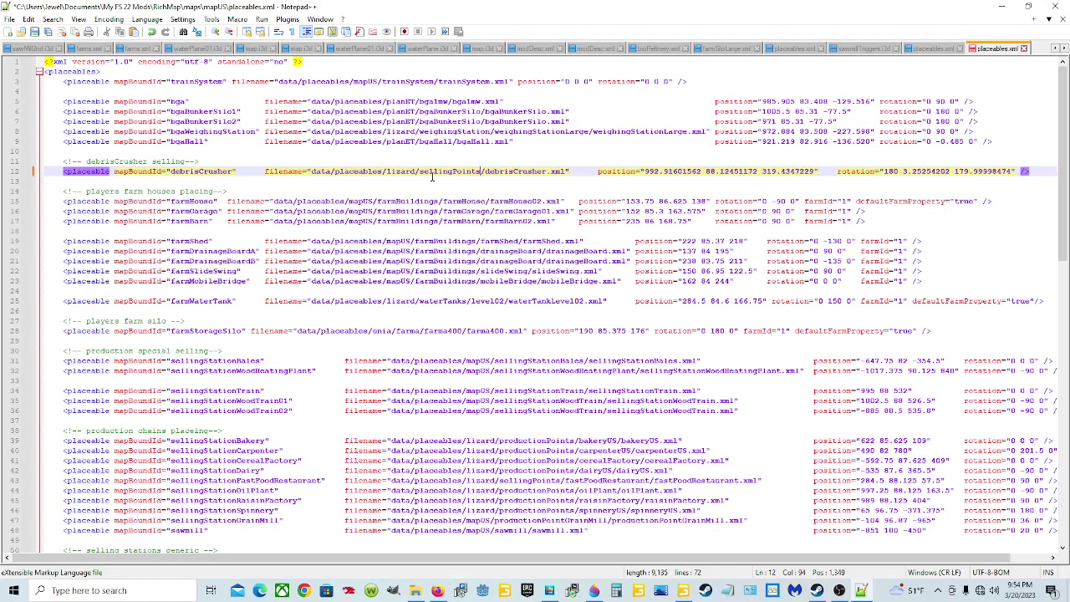
pyautogui.press('BackSpace')
pyautogui.press('BackSpace')
pyautogui.press('BackSpace')
pyautogui.press('BackSpace')
pyautogui.press('BackSpace')
pyautogui.press('BackSpace')
pyautogui.press('BackSpace')
pyautogui.press('BackSpace')
pyautogui.press('BackSpace')
pyautogui.press('BackSpace')
pyautogui.press('BackSpace')
pyautogui.press('BackSpace')
pyautogui.press('BackSpace')
pyautogui.press('BackSpace')
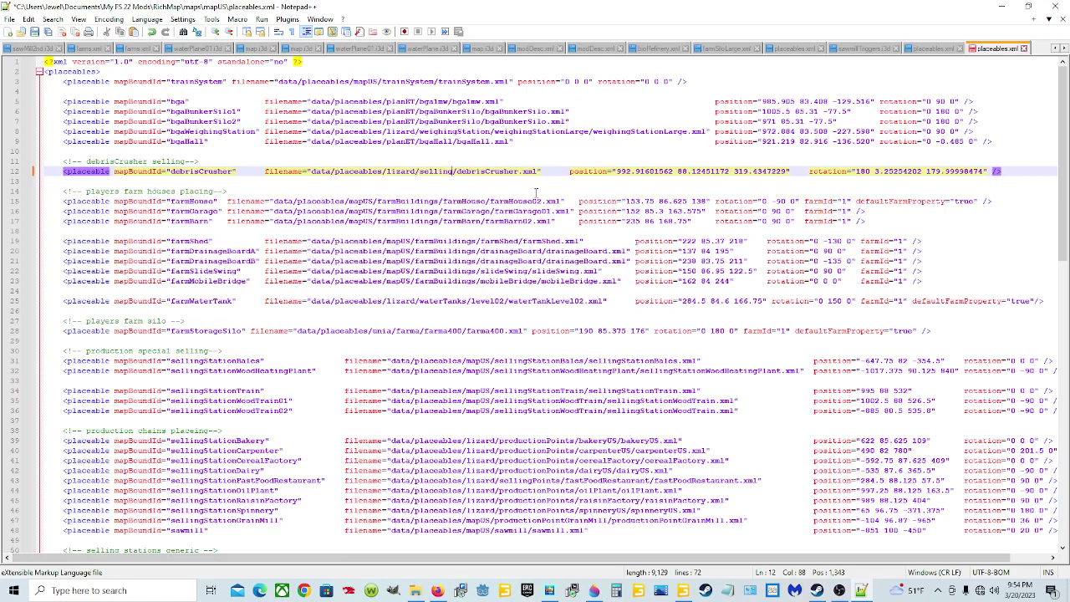
pyautogui.press('BackSpace')
pyautogui.press('BackSpace')
pyautogui.press('BackSpace')
pyautogui.press('BackSpace')
pyautogui.press('BackSpace')
pyautogui.press('BackSpace')
pyautogui.press('BackSpace')
pyautogui.press('BackSpace')
pyautogui.press('BackSpace')
pyautogui.press('BackSpace')
pyautogui.press('BackSpace')
pyautogui.press('BackSpace')
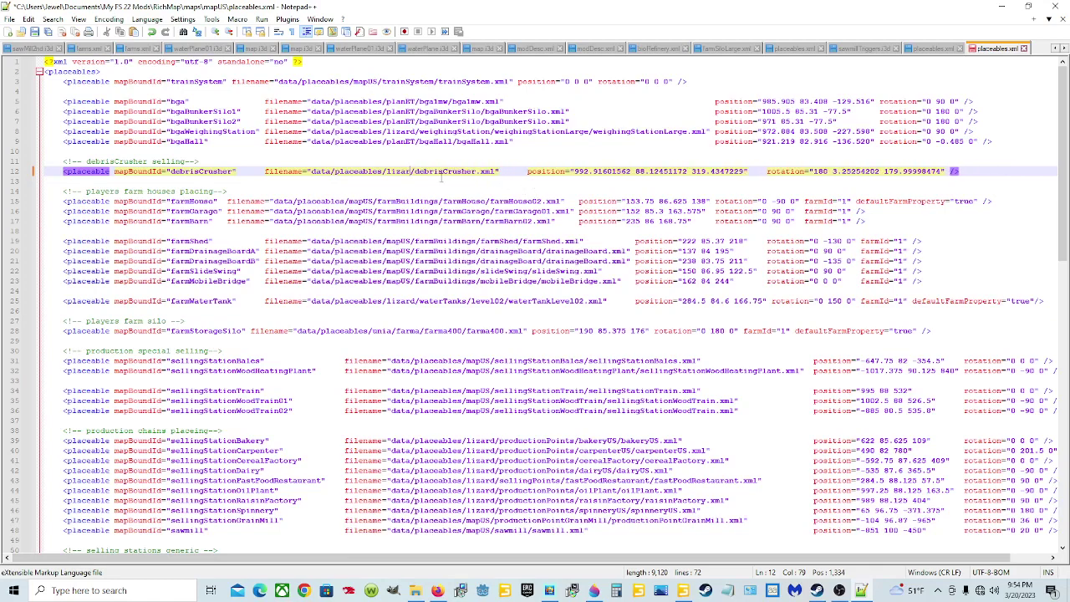
pyautogui.press('BackSpace')
pyautogui.press('BackSpace')
pyautogui.press('BackSpace')
pyautogui.press('BackSpace')
pyautogui.press('BackSpace')
pyautogui.press('BackSpace')
pyautogui.press('BackSpace')
pyautogui.press('BackSpace')
pyautogui.press('BackSpace')
pyautogui.press('BackSpace')
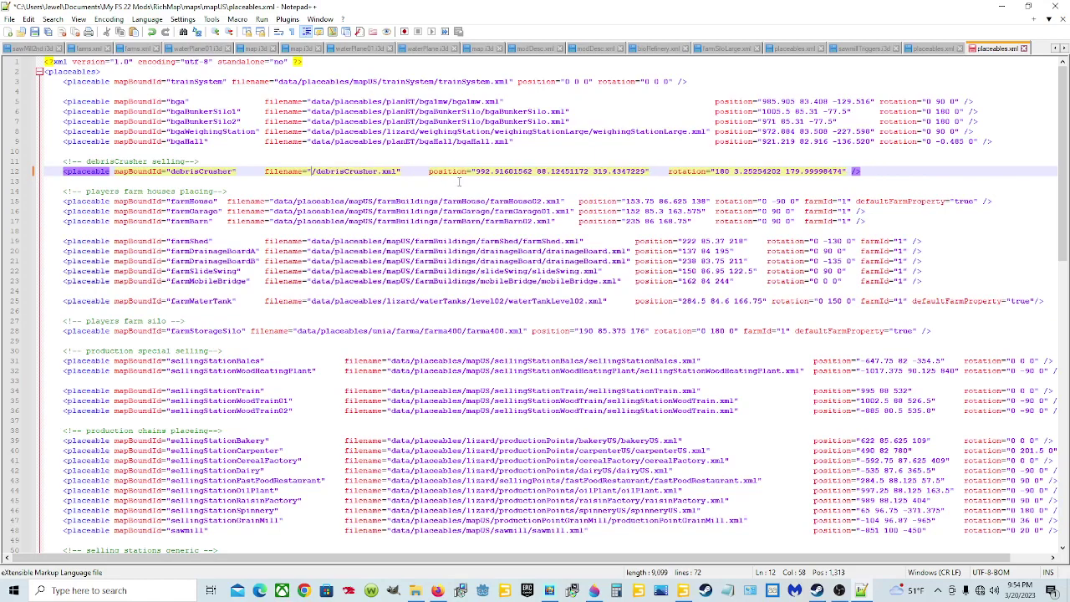
pyautogui.write('maps')
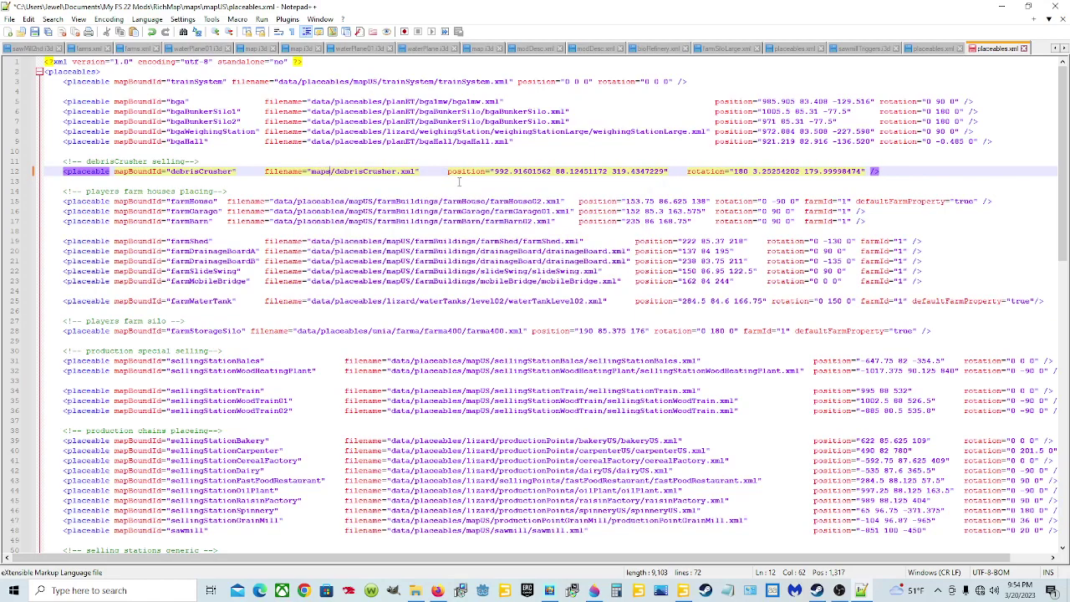
pyautogui.write('/')
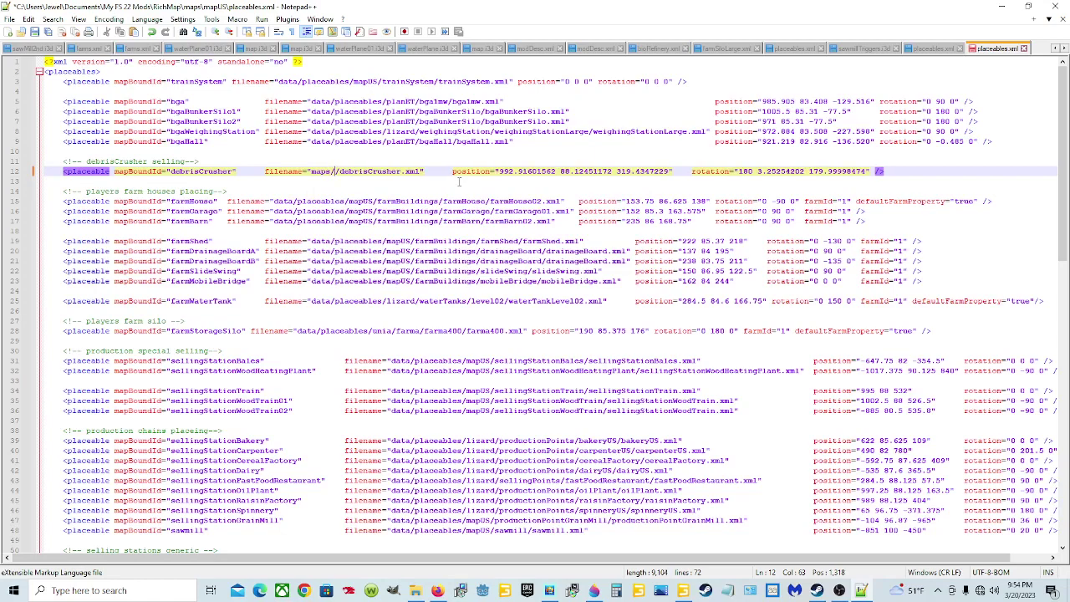
pyautogui.write('mapU')
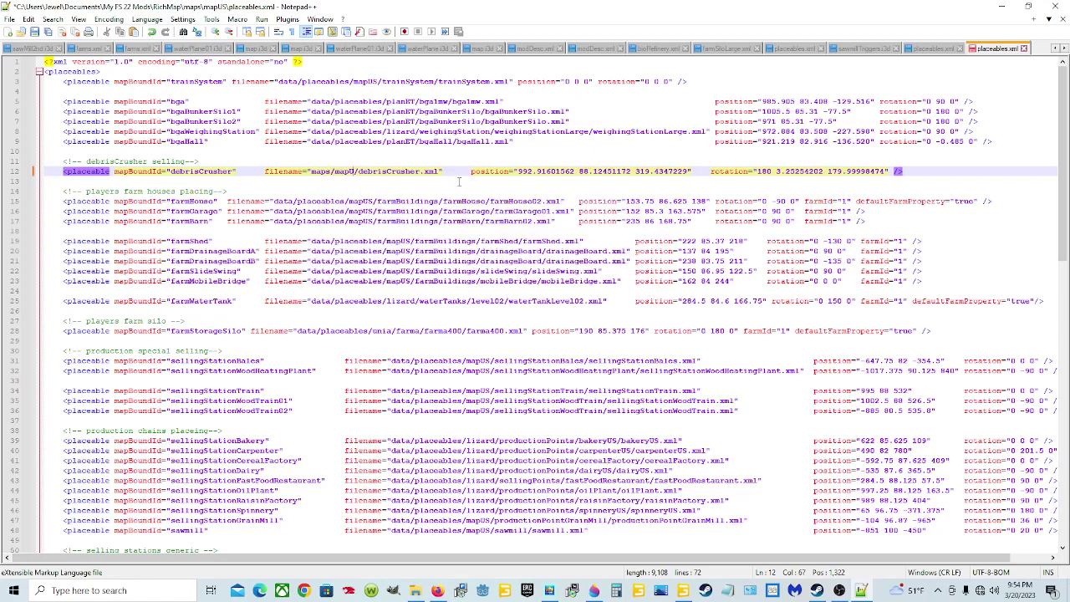
pyautogui.write('S')
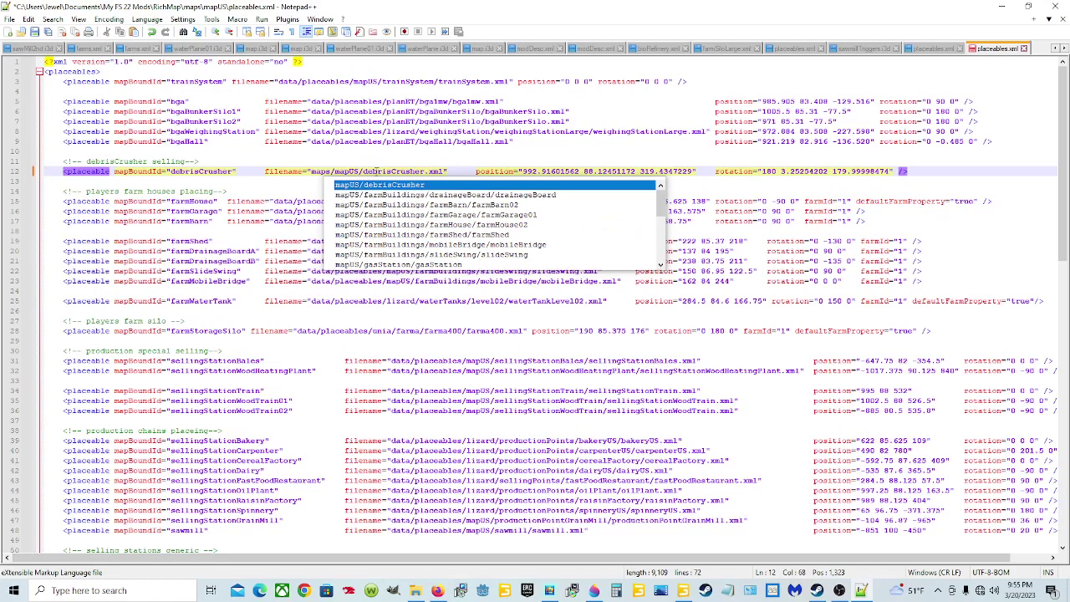
pyautogui.doubleClick(340, 184)
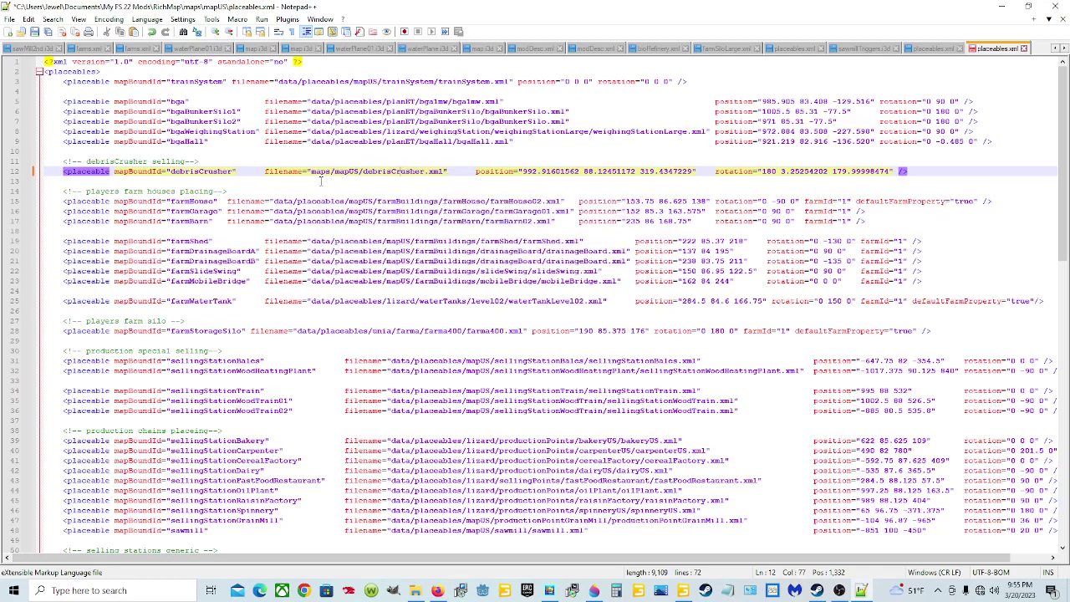
# Prefix the debrisCrusher entry's filename with "$mapdir$/" so it reads "$mapdir$/maps/mapUS/debrisCrusher.xml"
pyautogui.click(317, 172)
pyautogui.write('$map')
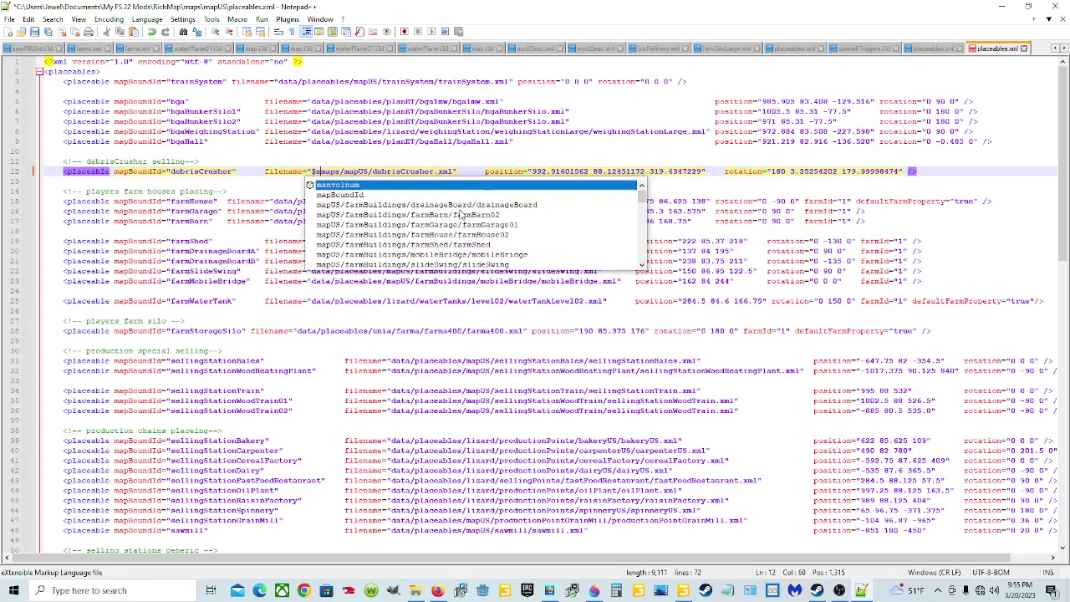
pyautogui.write('dir')
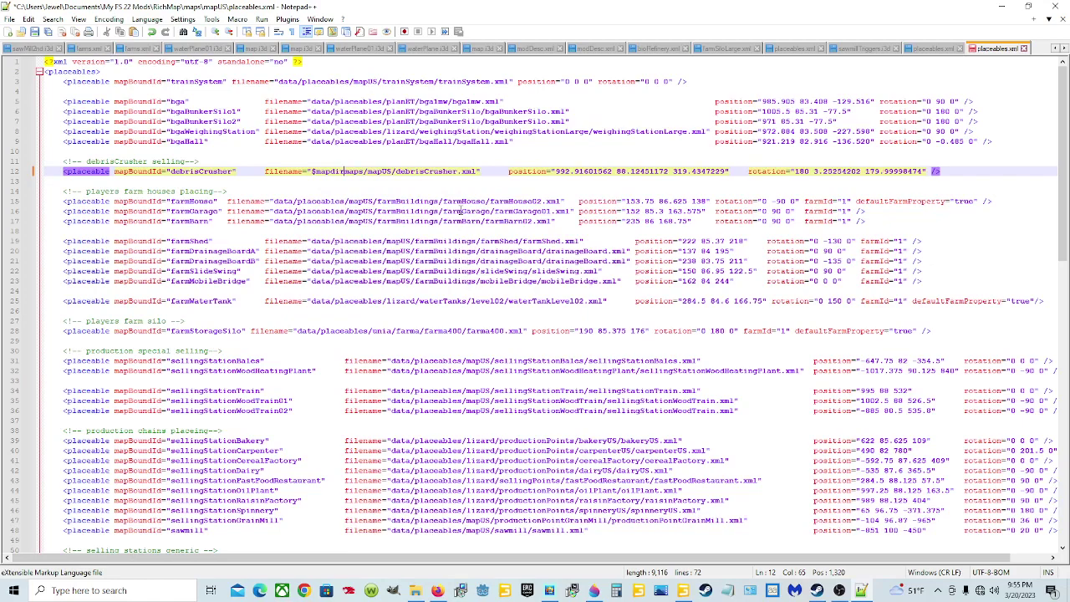
pyautogui.write('$')
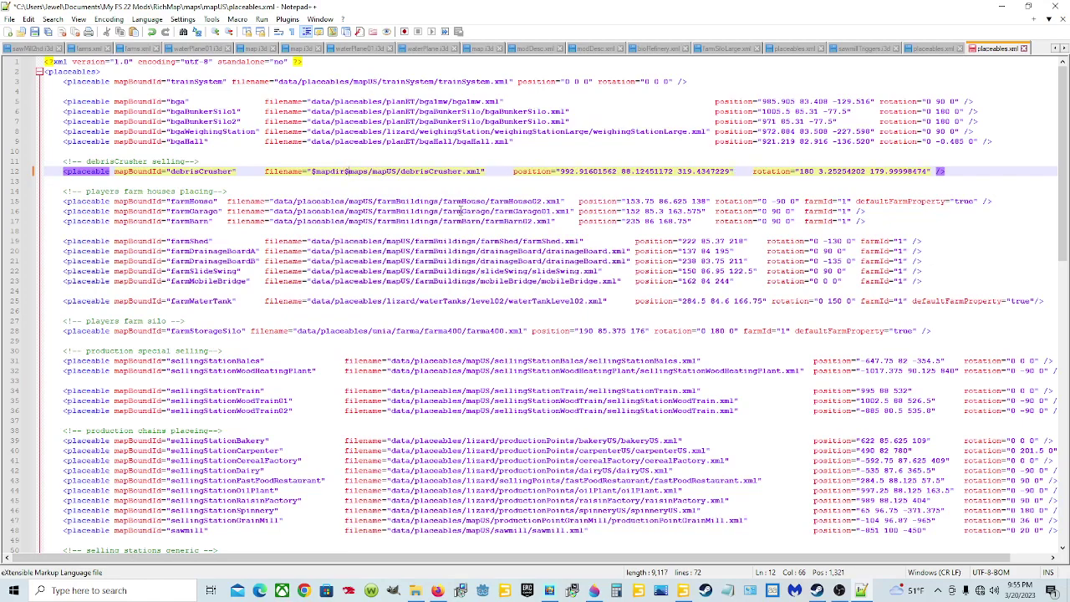
pyautogui.write('/')
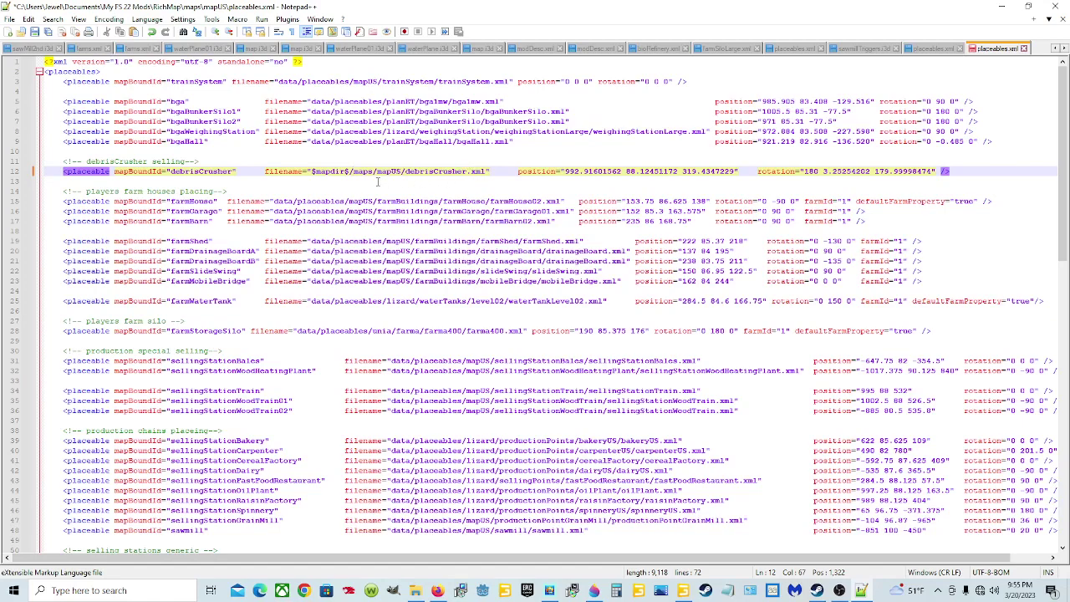
pyautogui.click(503, 182)
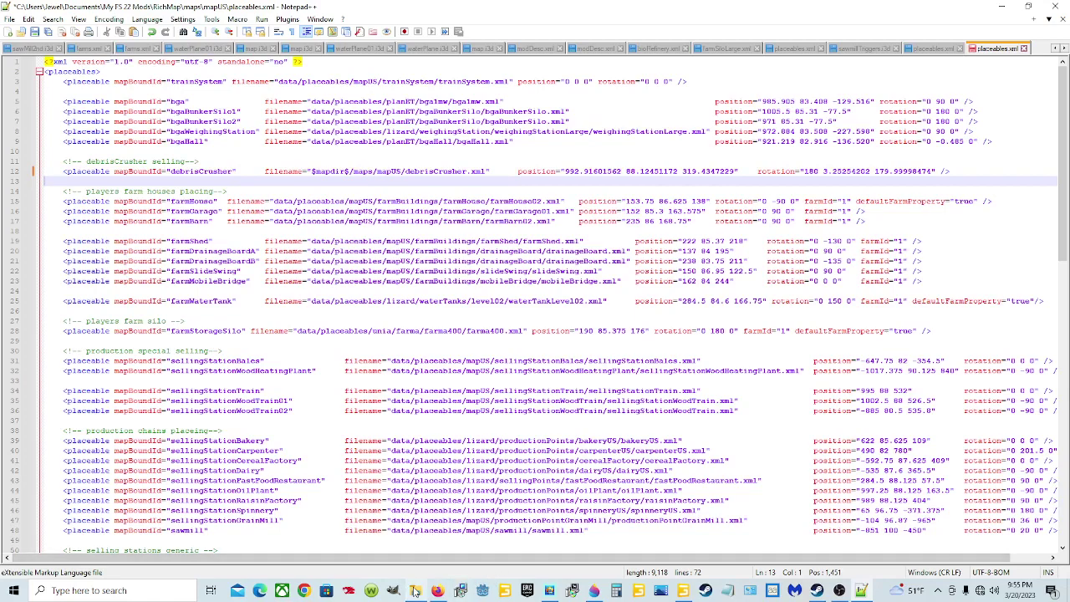
# Check the debrisCrusher files' location in the mapUS folder in File Explorer, and return to placeables.xml in Notepad++
pyautogui.moveTo(415, 590)
pyautogui.click(415, 548)
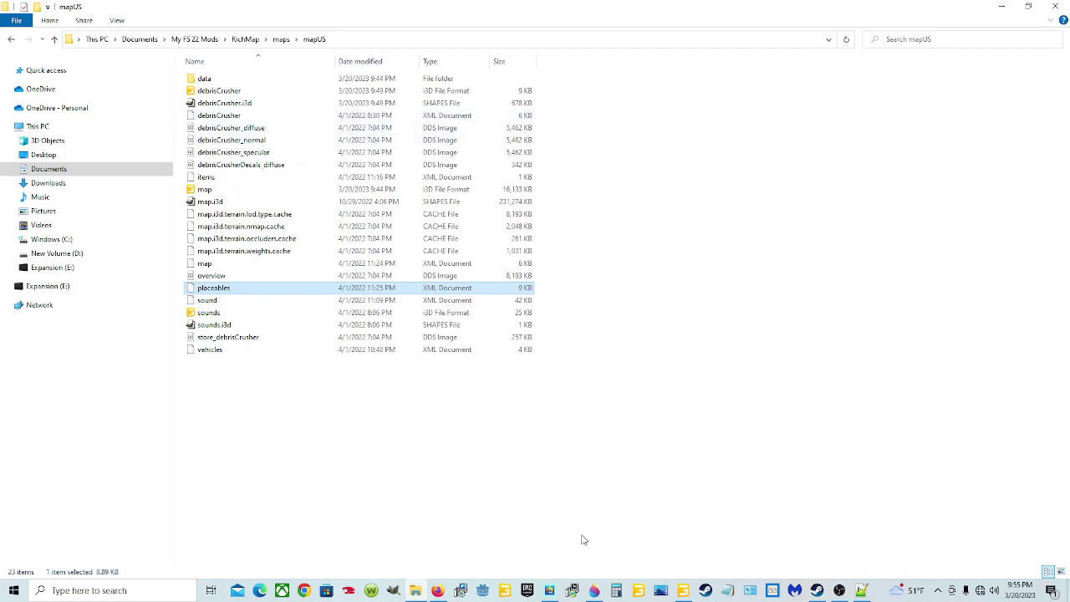
pyautogui.click(862, 590)
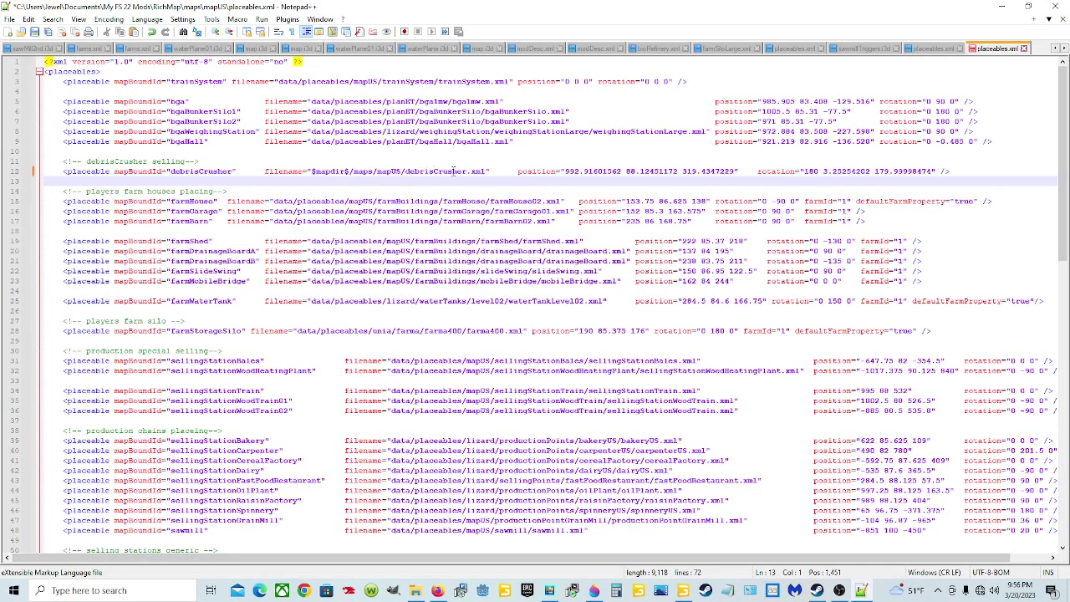
# Copy the path "maps/mapUS/debrisCrusher.xml" from the debrisCrusher entry and save placeables.xml
pyautogui.moveTo(487, 171); pyautogui.dragTo(353, 172)
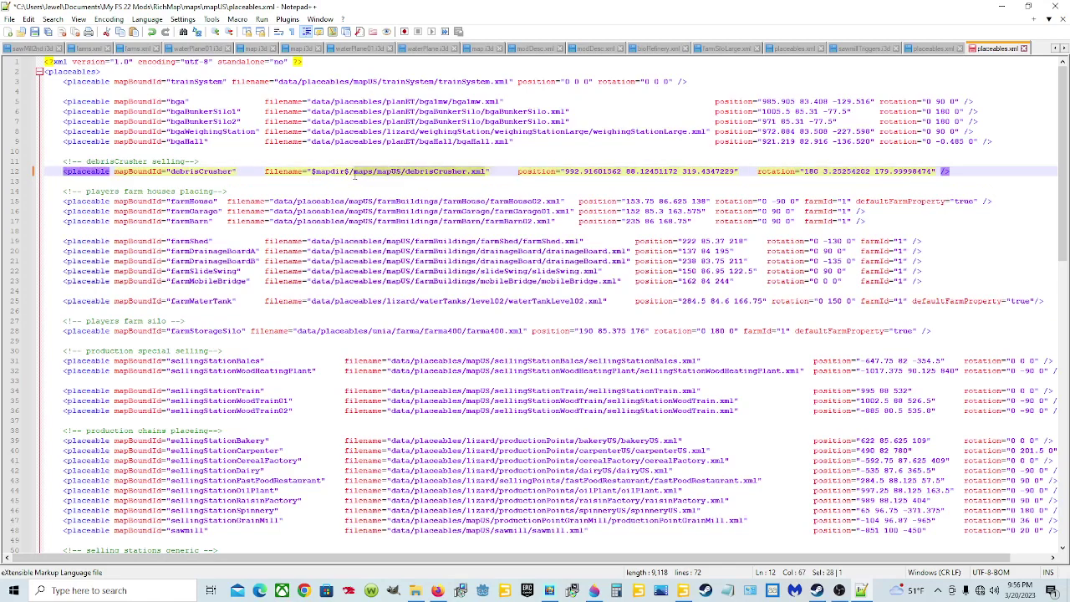
pyautogui.rightClick(409, 170)
pyautogui.click(433, 192)
pyautogui.press('Down')
pyautogui.click(35, 33)
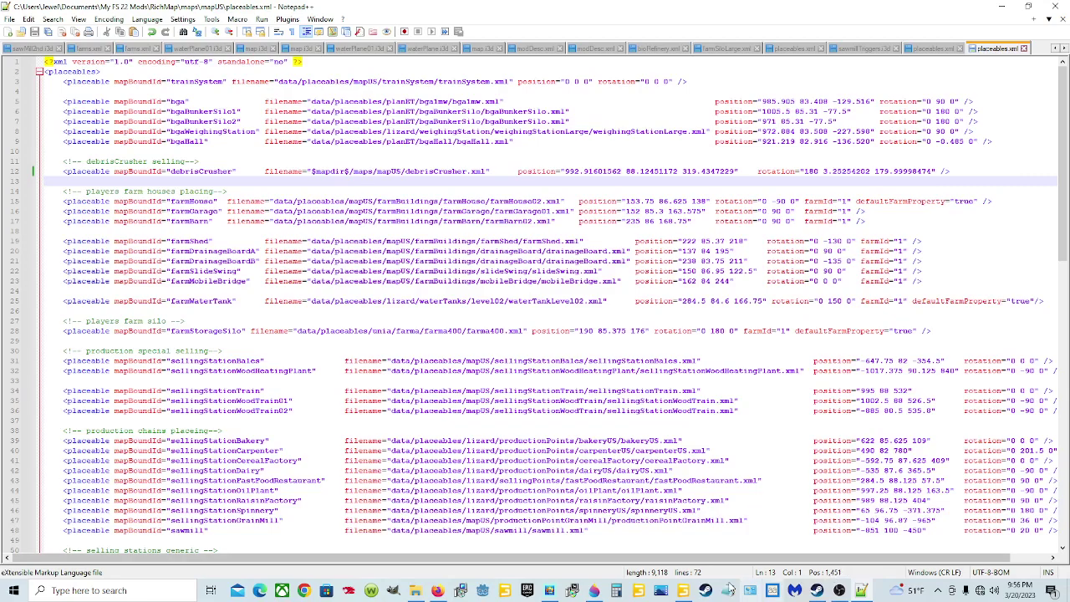
# Open modDesc from the RichMap folder in Notepad++ and add an empty line after the closing maps tag
pyautogui.moveTo(705, 591)
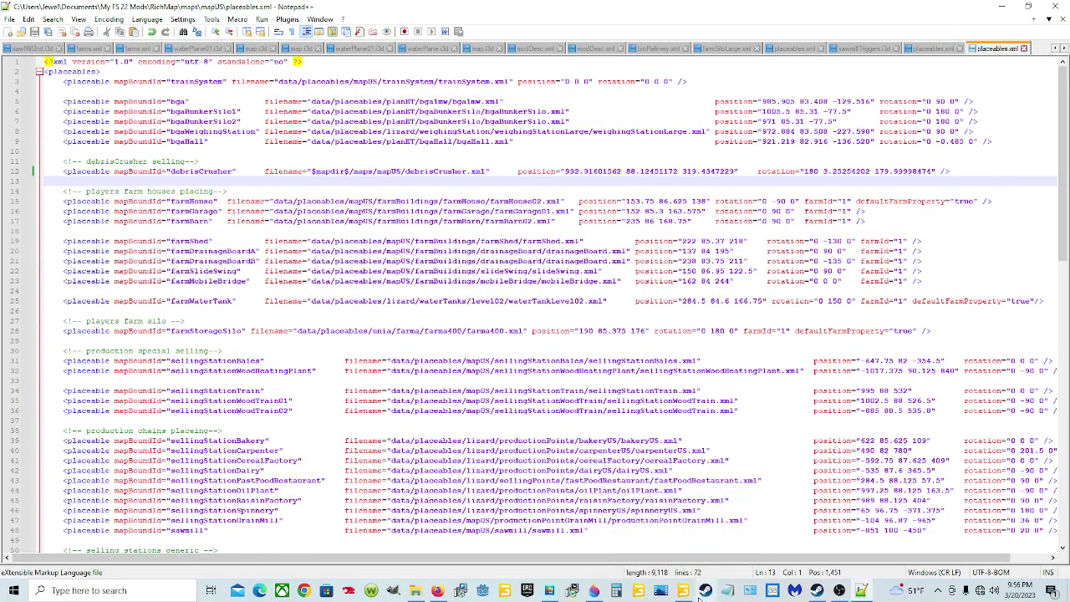
pyautogui.click(416, 590)
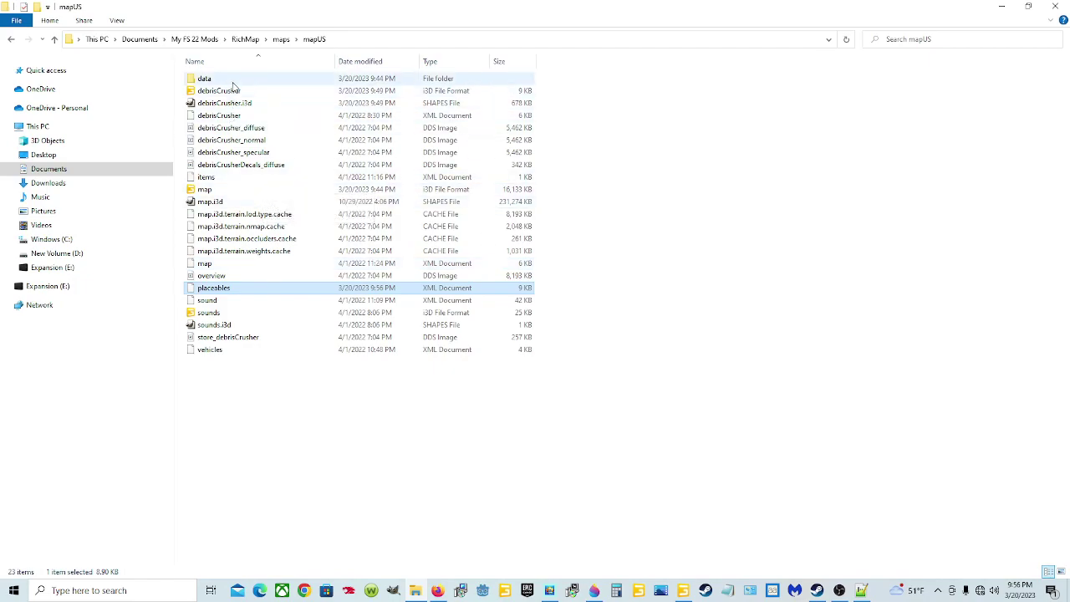
pyautogui.click(282, 40)
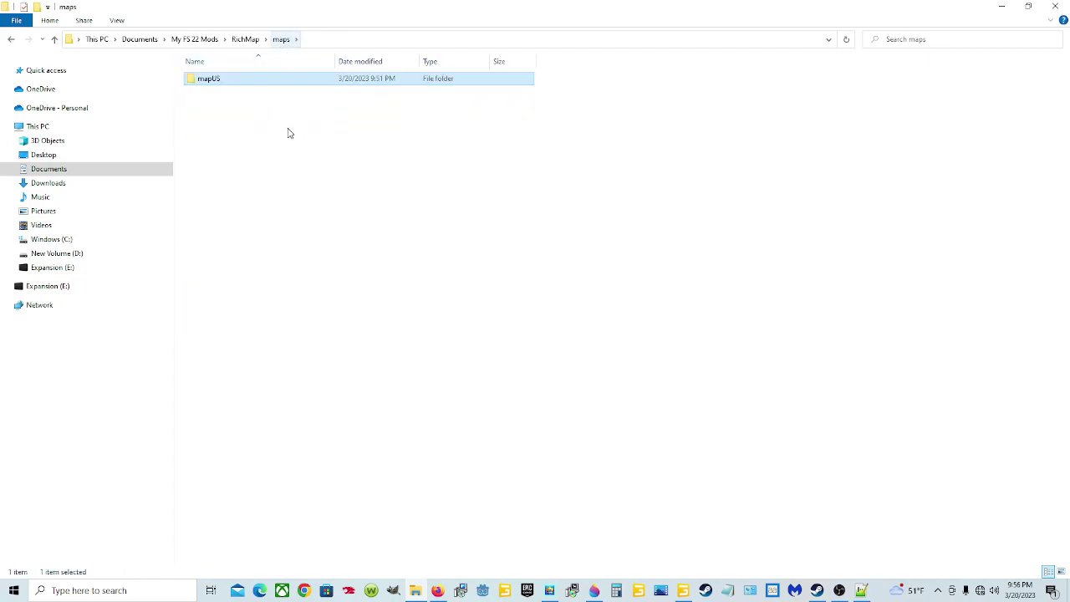
pyautogui.click(245, 39)
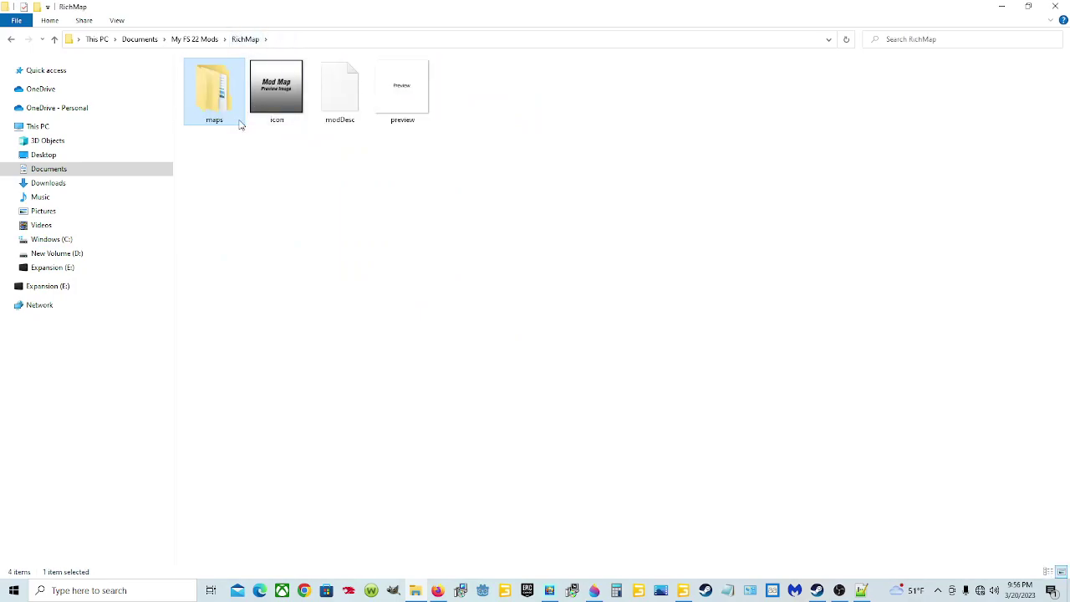
pyautogui.click(344, 109)
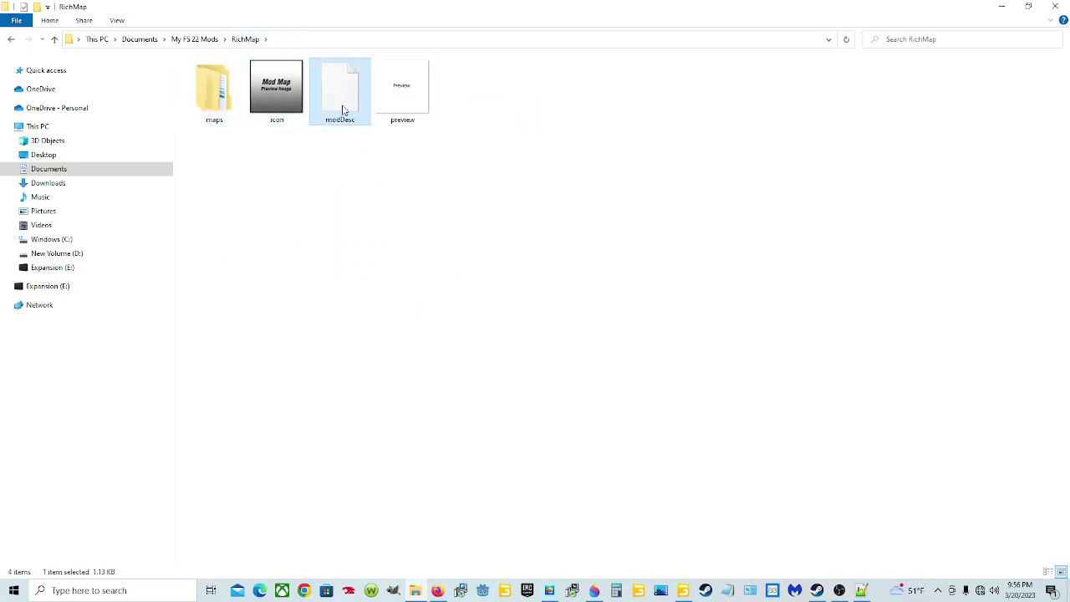
pyautogui.rightClick(343, 109)
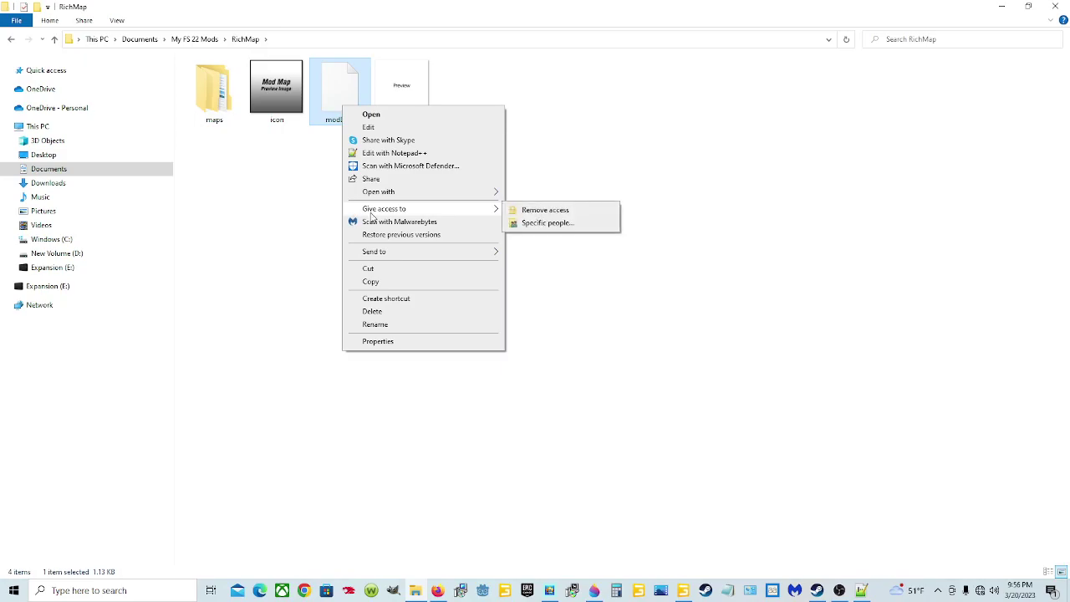
pyautogui.click(390, 154)
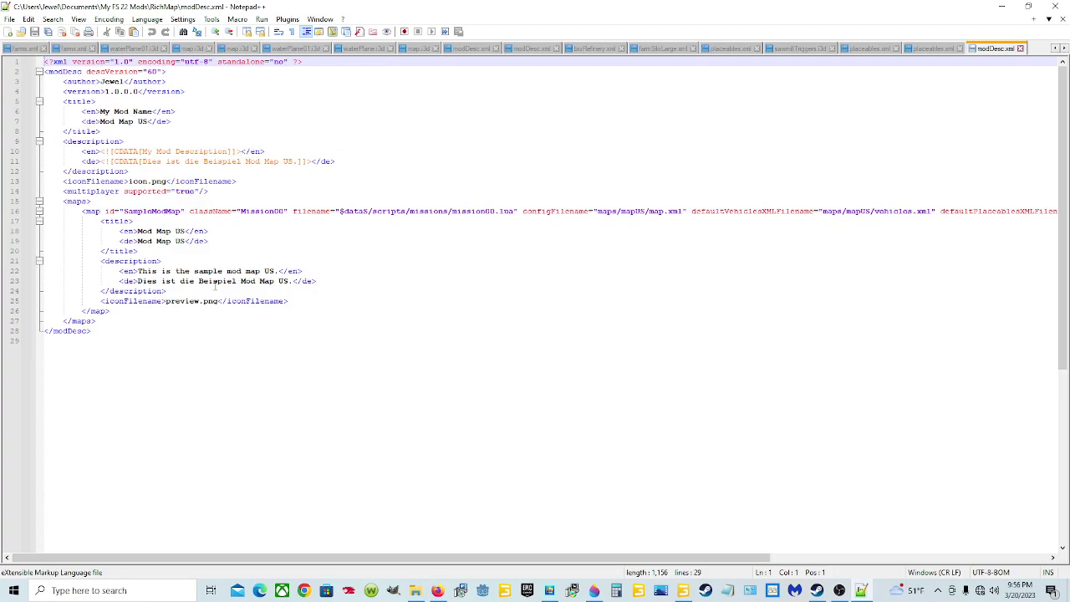
pyautogui.click(97, 322)
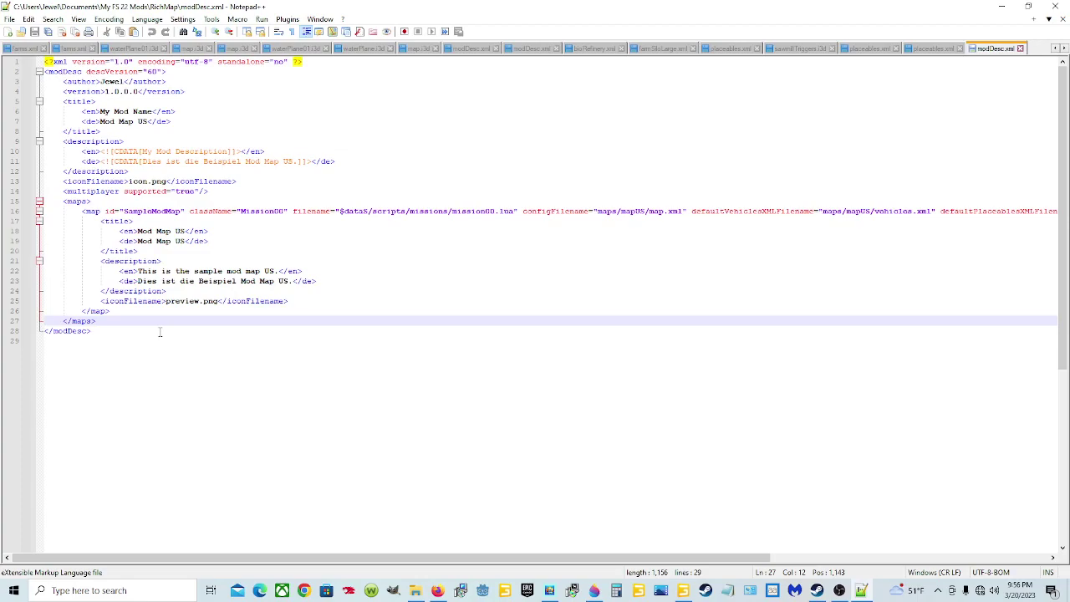
pyautogui.press('Return')
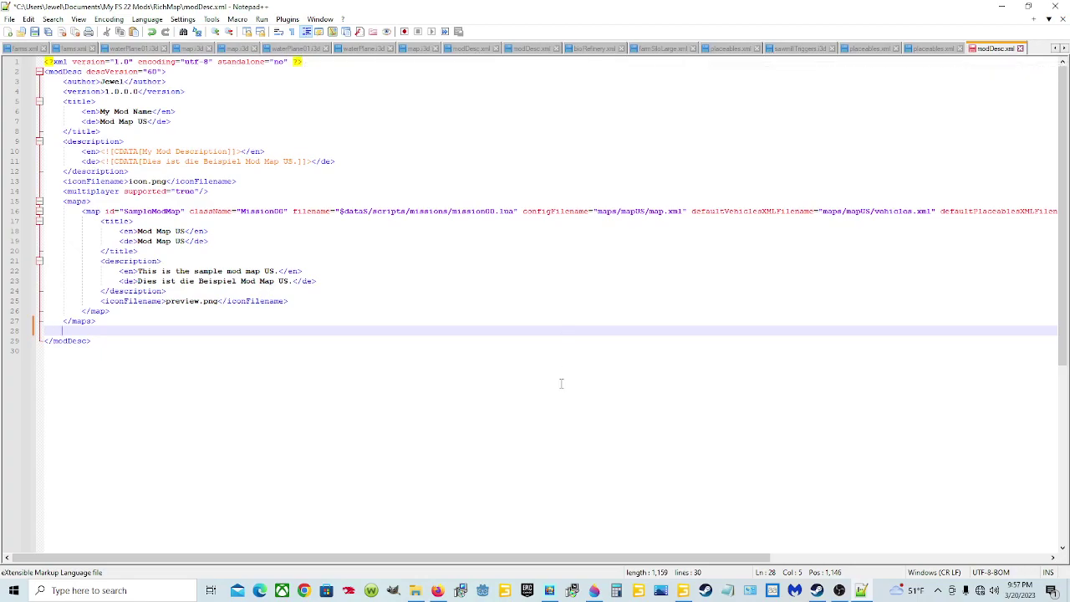
# In File Explorer, go through Documents and My FS 22 Mods to RichMap to show modDesc's location, and return to Notepad++
pyautogui.moveTo(419, 595)
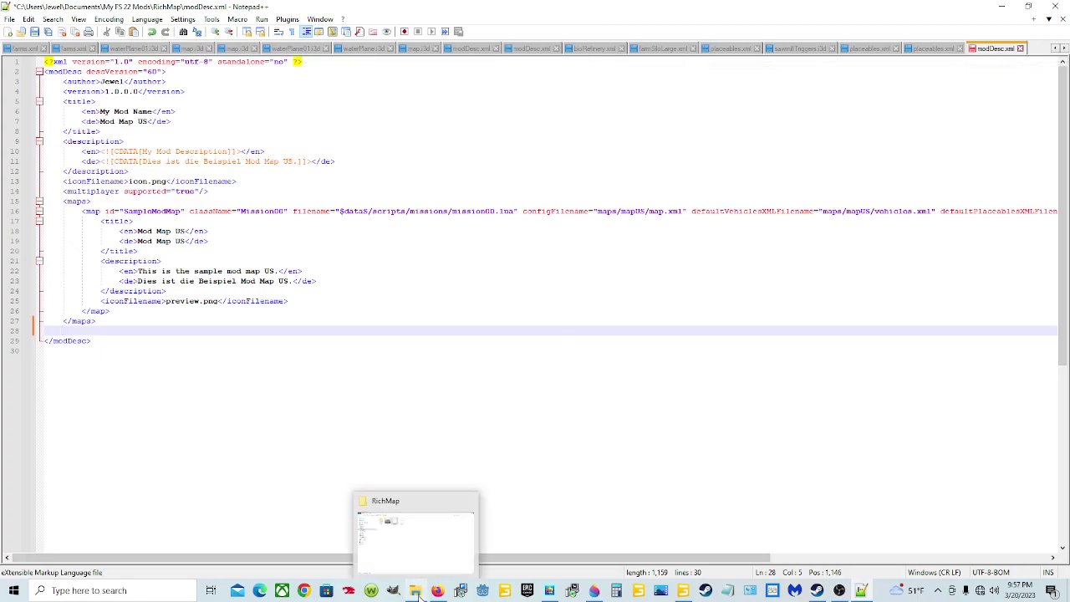
pyautogui.click(424, 547)
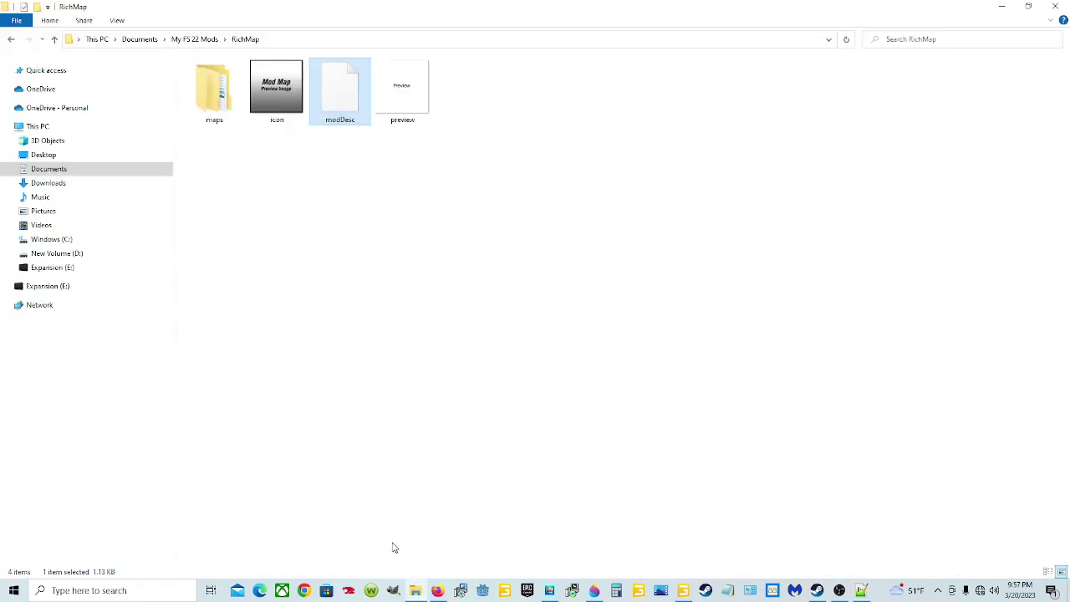
pyautogui.click(83, 171)
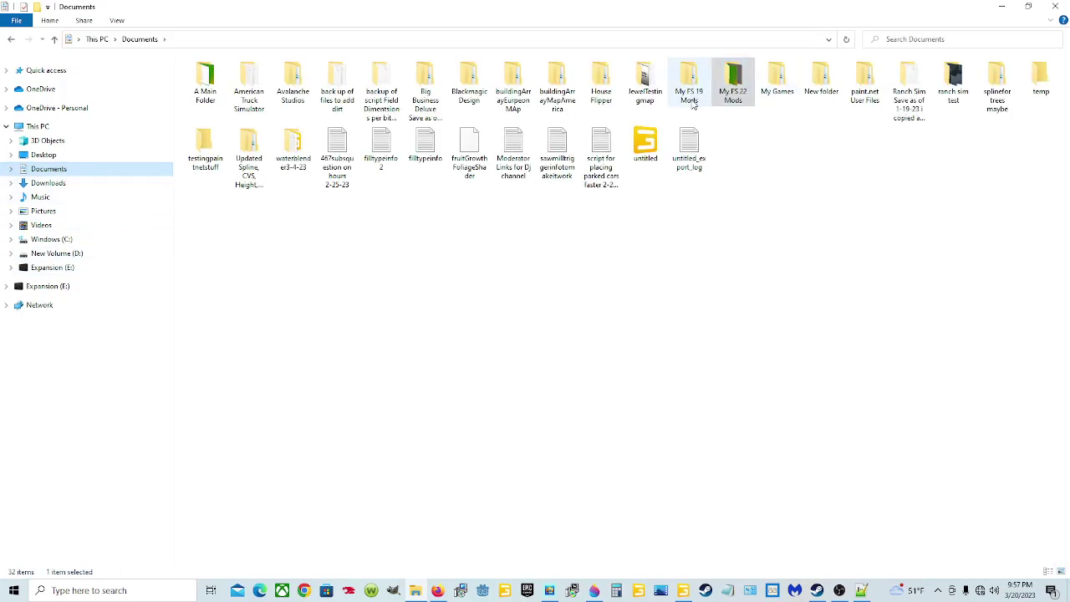
pyautogui.doubleClick(728, 96)
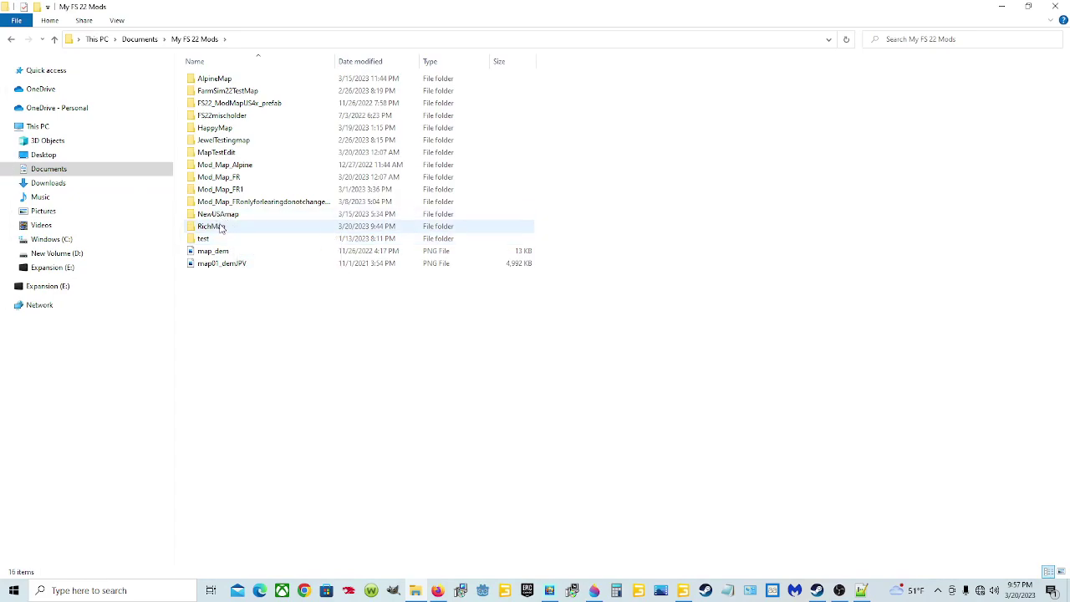
pyautogui.doubleClick(220, 226)
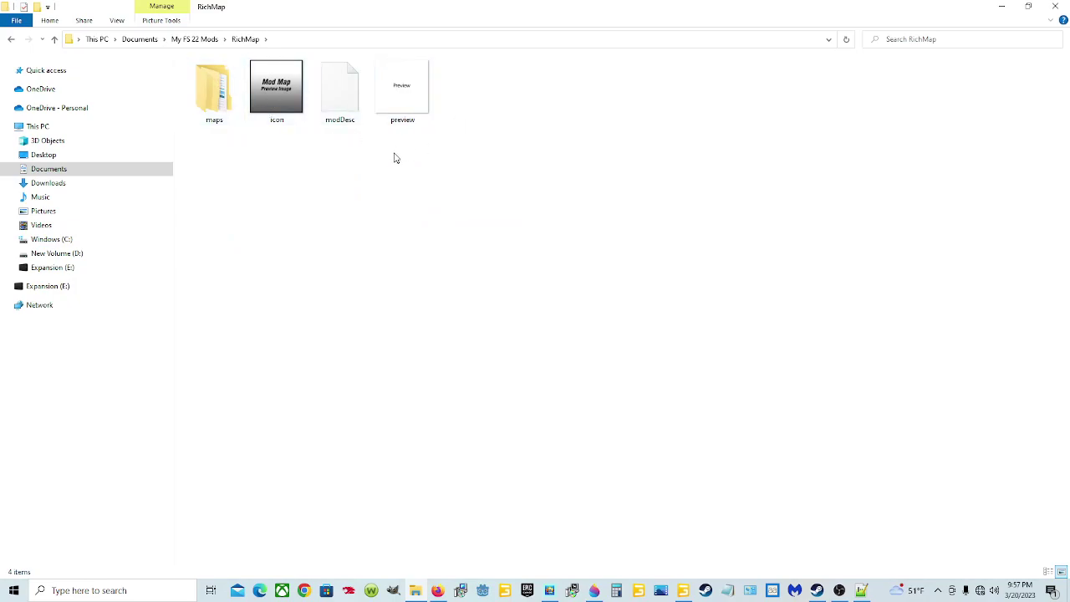
pyautogui.click(345, 122)
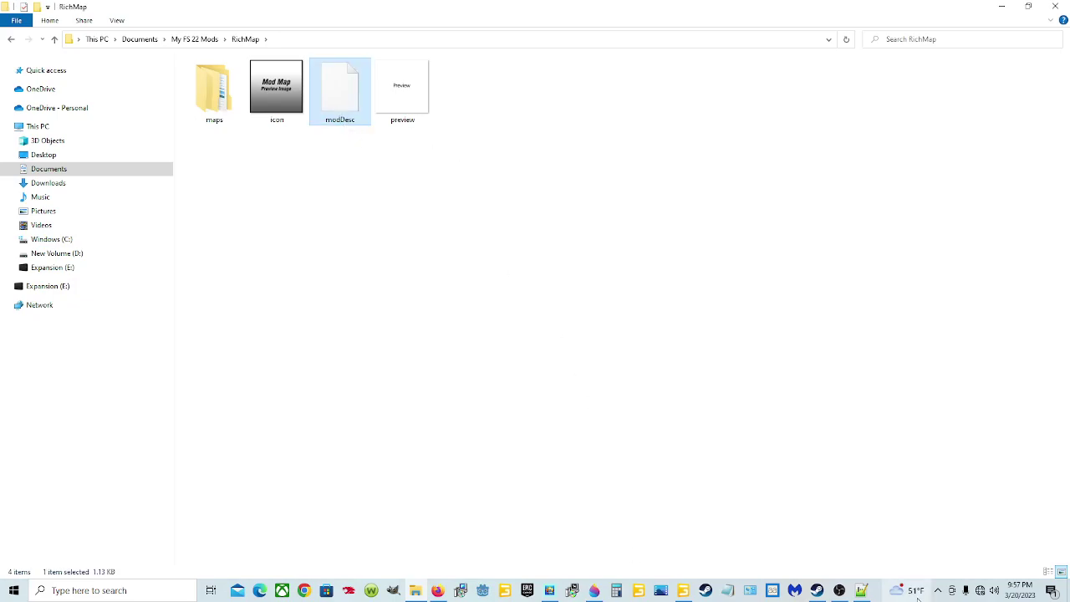
pyautogui.click(861, 590)
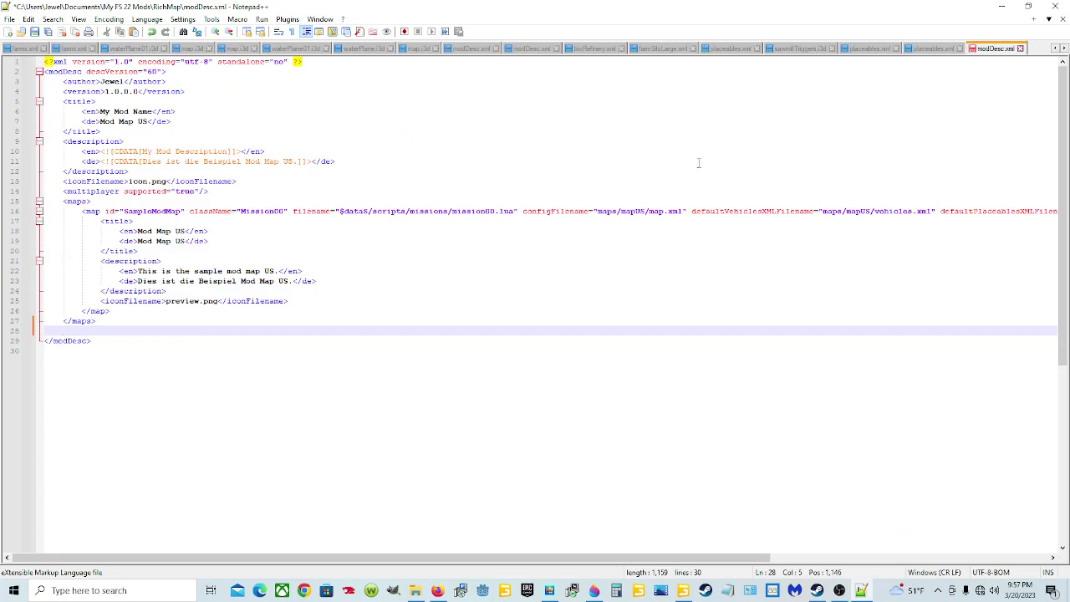
# Look through the open Mega_Silo and FS22_GreatWesternFarmsV2_1 modDesc.xml files for example storeItems sections
pyautogui.click(530, 51)
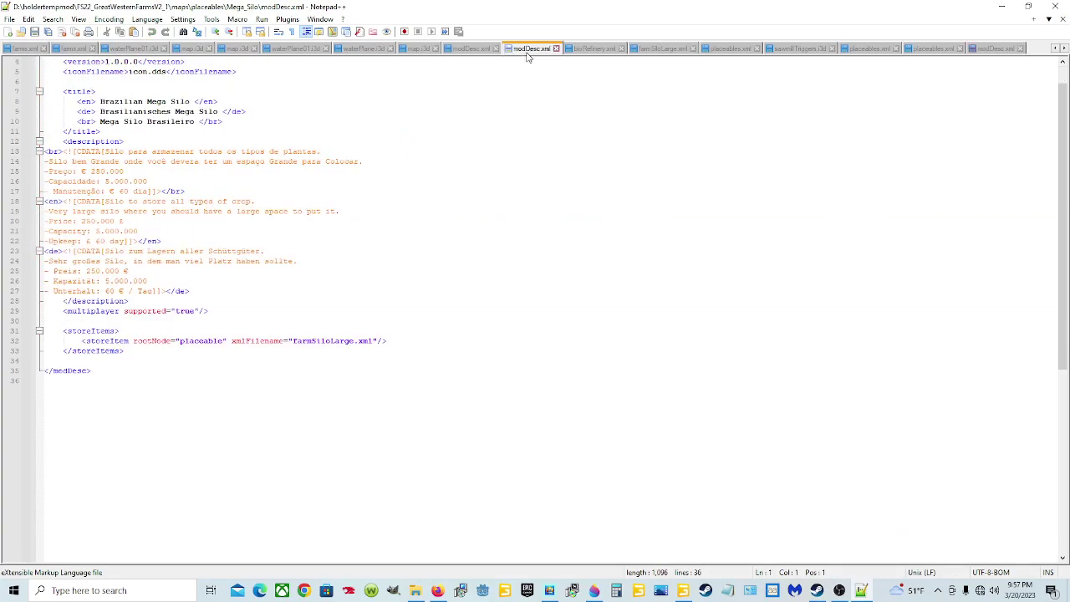
pyautogui.click(460, 52)
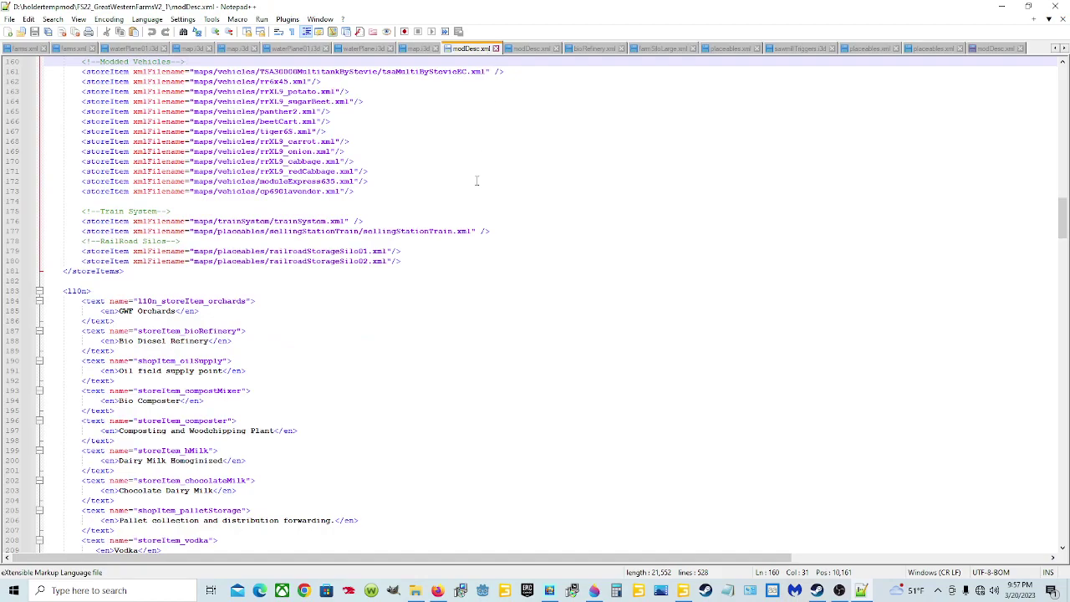
pyautogui.scroll(-15, 477, 180)
pyautogui.scroll(6, 476, 176)
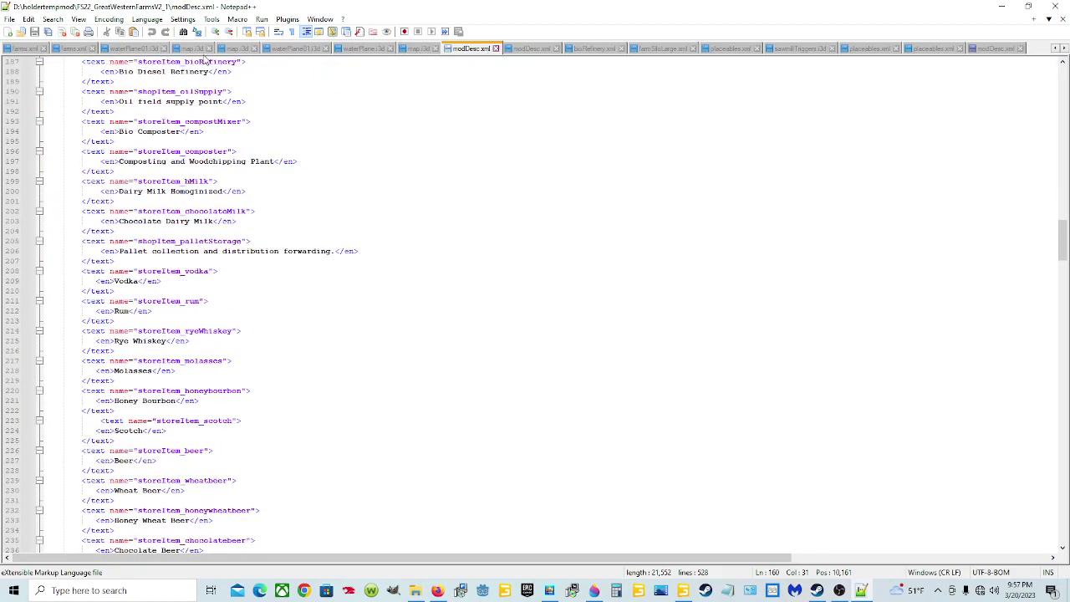
# Find the testing map's modDesc.xml among the open files and display its storeItems section with the sawMill2nd.xml entry
pyautogui.click(1055, 48)
pyautogui.click(1054, 48)
pyautogui.click(1055, 47)
pyautogui.click(1054, 48)
pyautogui.click(1054, 48)
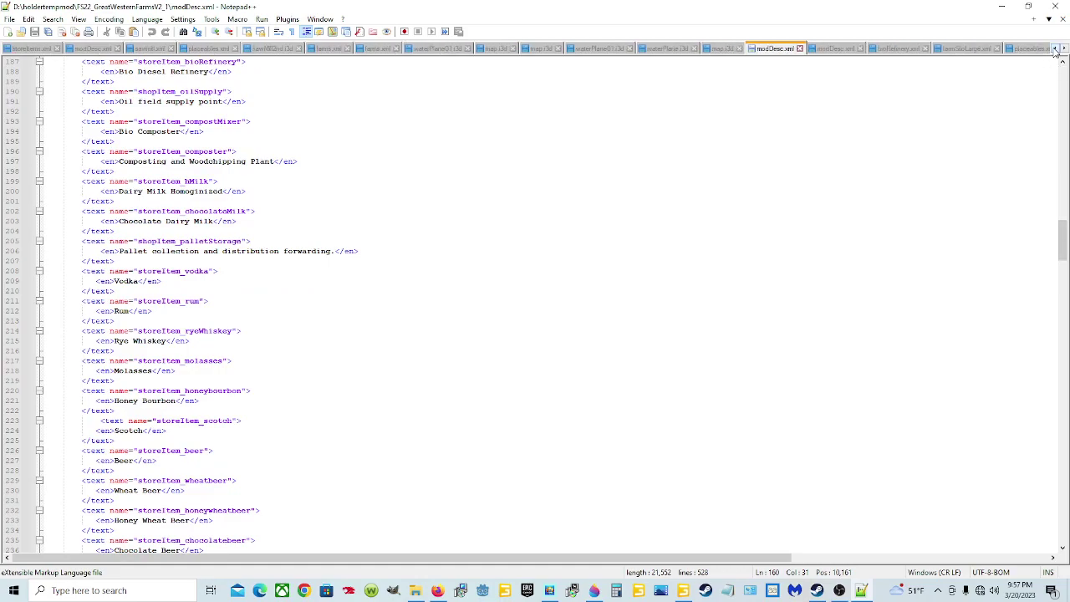
pyautogui.click(1054, 47)
pyautogui.click(1055, 48)
pyautogui.click(1055, 47)
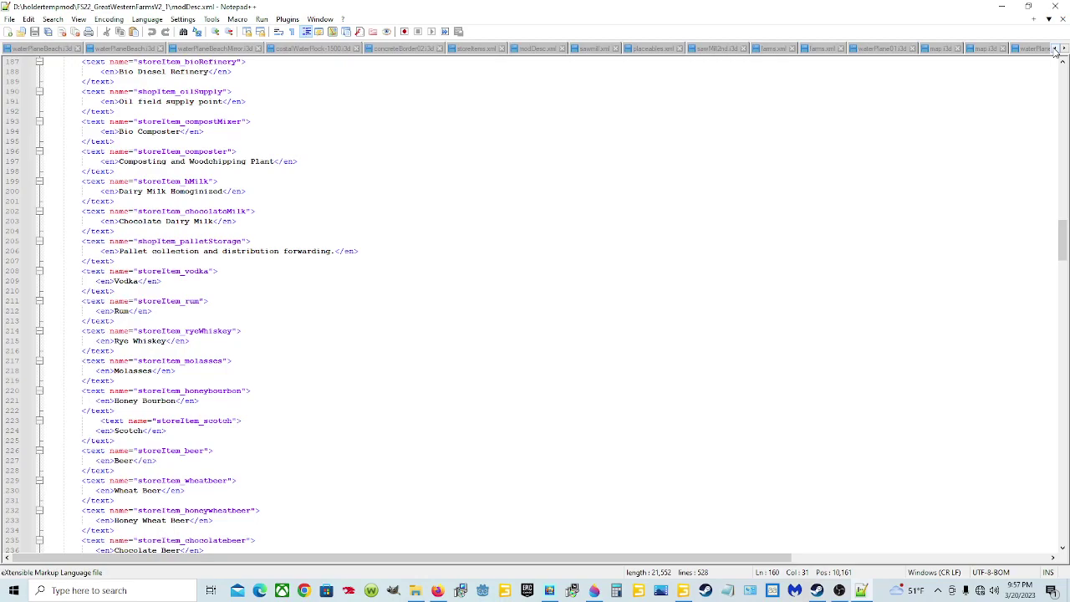
pyautogui.click(1055, 48)
pyautogui.click(1055, 47)
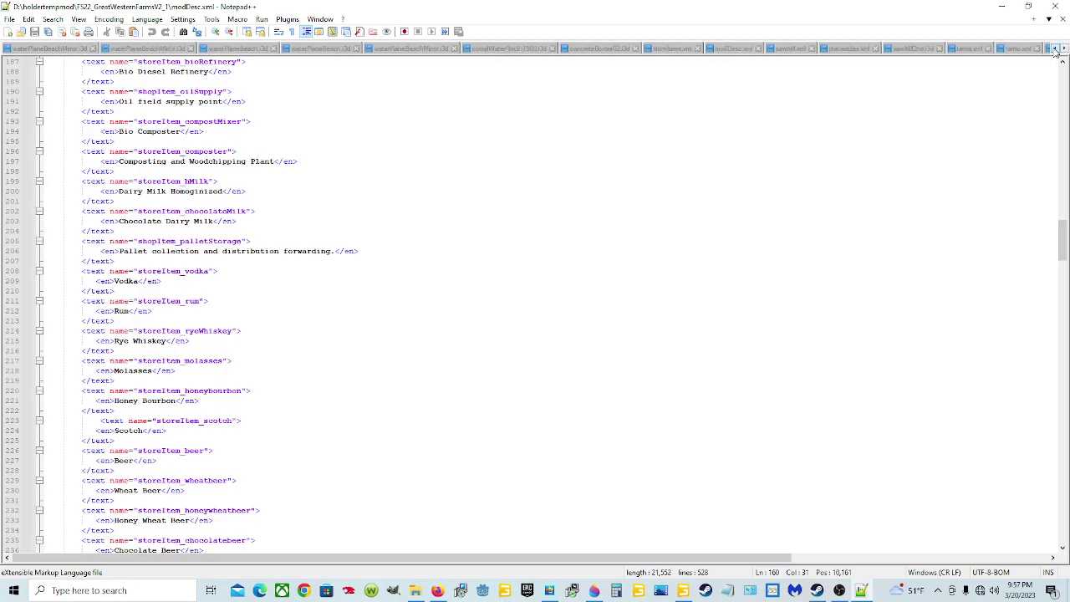
pyautogui.click(727, 48)
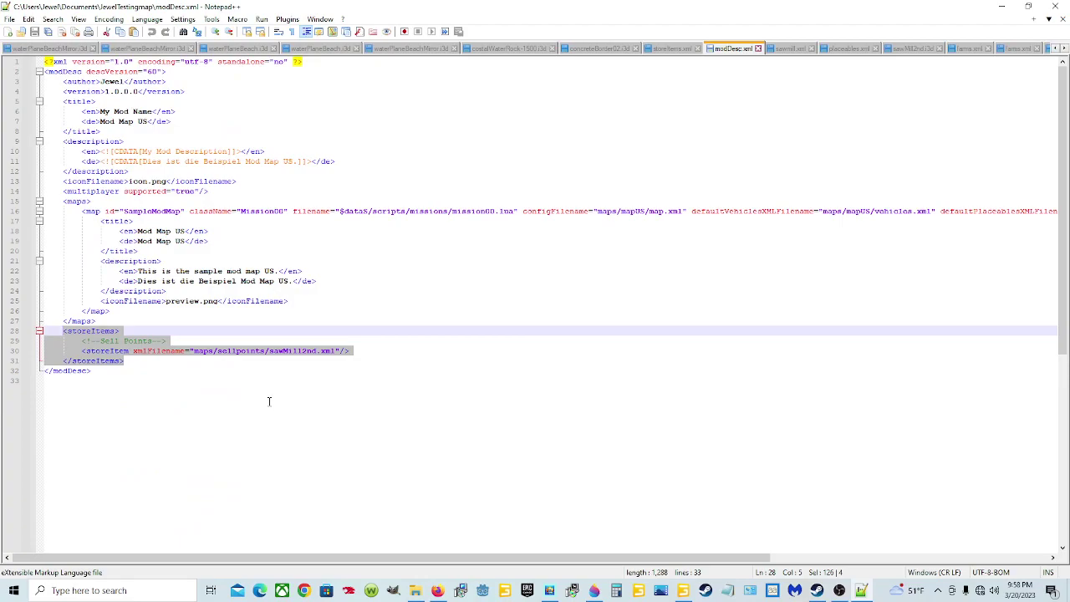
# Copy the whole storeItems block, including the Sell Points comment and the sawMill2nd.xml store item, from the testing map's modDesc.xml
pyautogui.click(174, 369)
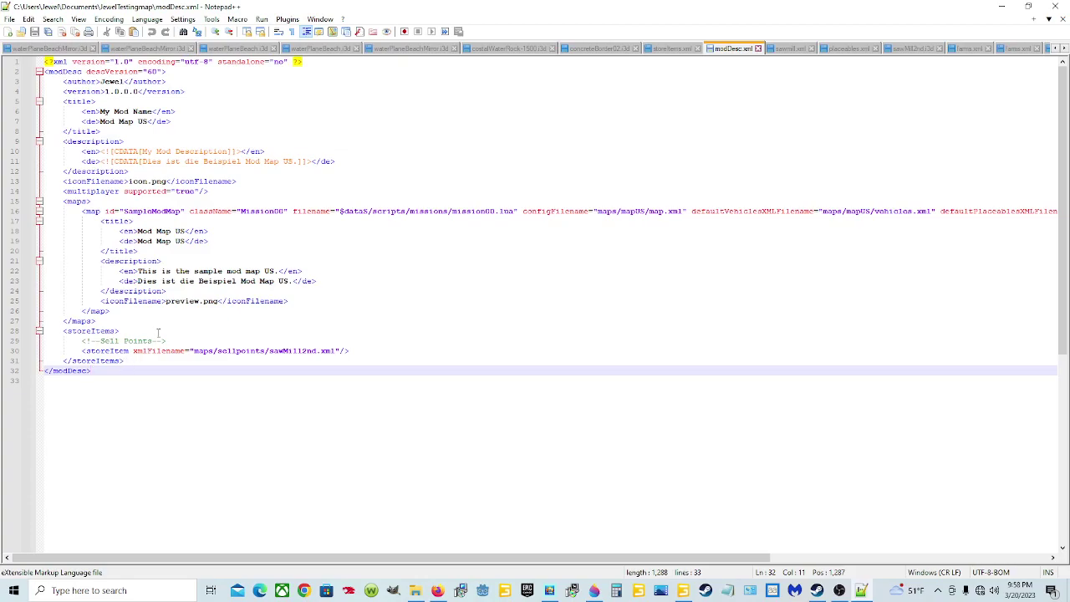
pyautogui.moveTo(130, 361); pyautogui.dragTo(64, 333)
pyautogui.hotkey('ctrl', 'c')
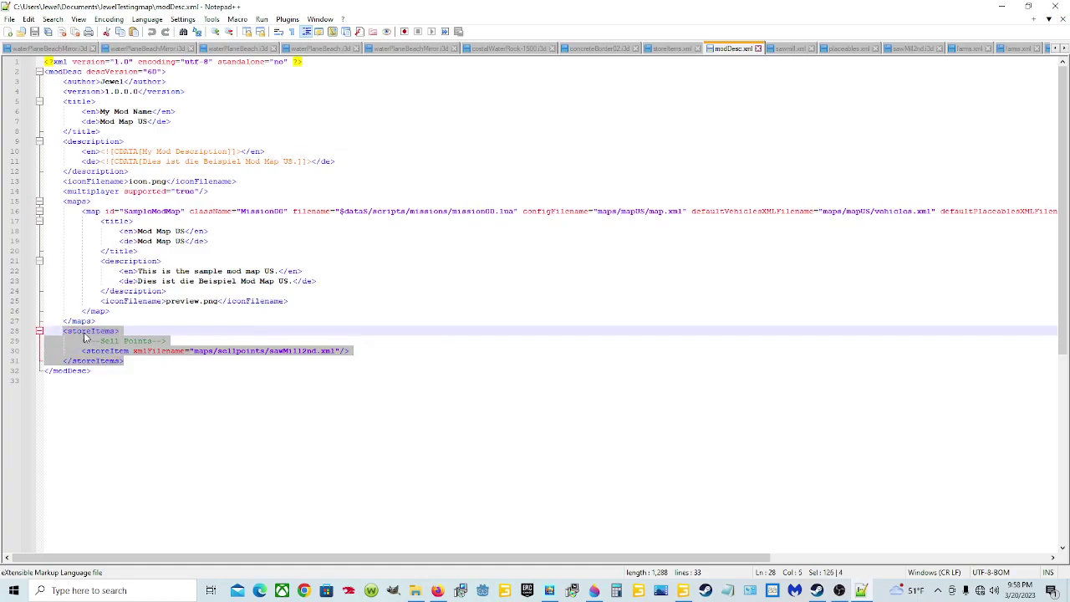
pyautogui.rightClick(83, 336)
pyautogui.click(132, 93)
pyautogui.click(317, 314)
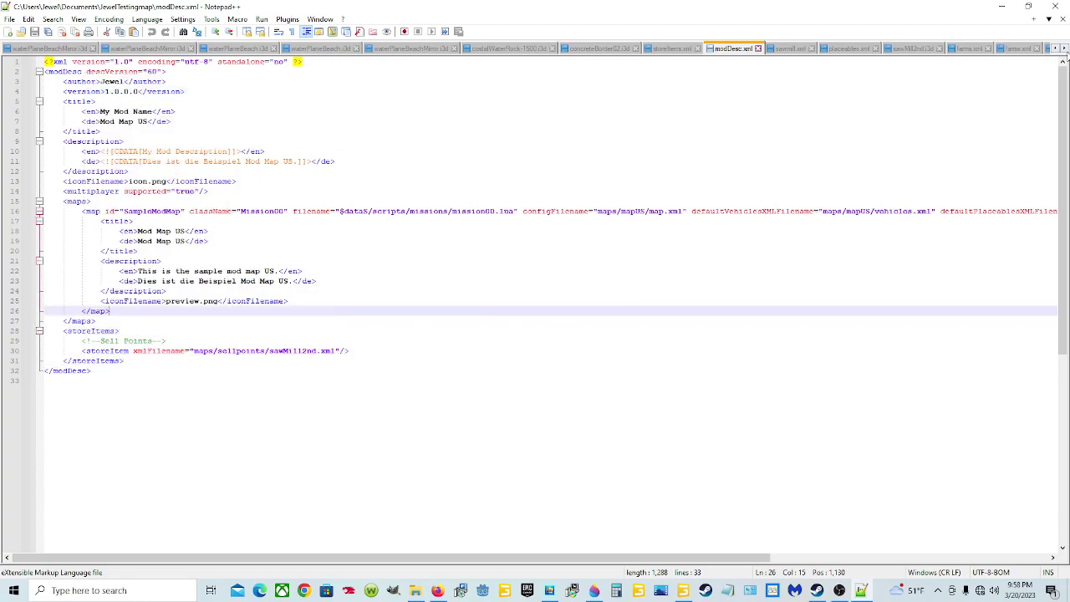
# Paste the copied storeItems block into RichMap's modDesc.xml on the empty line below the closing maps tag
pyautogui.click(1064, 49)
pyautogui.click(1064, 49)
pyautogui.click(1064, 49)
pyautogui.click(1063, 48)
pyautogui.click(1008, 49)
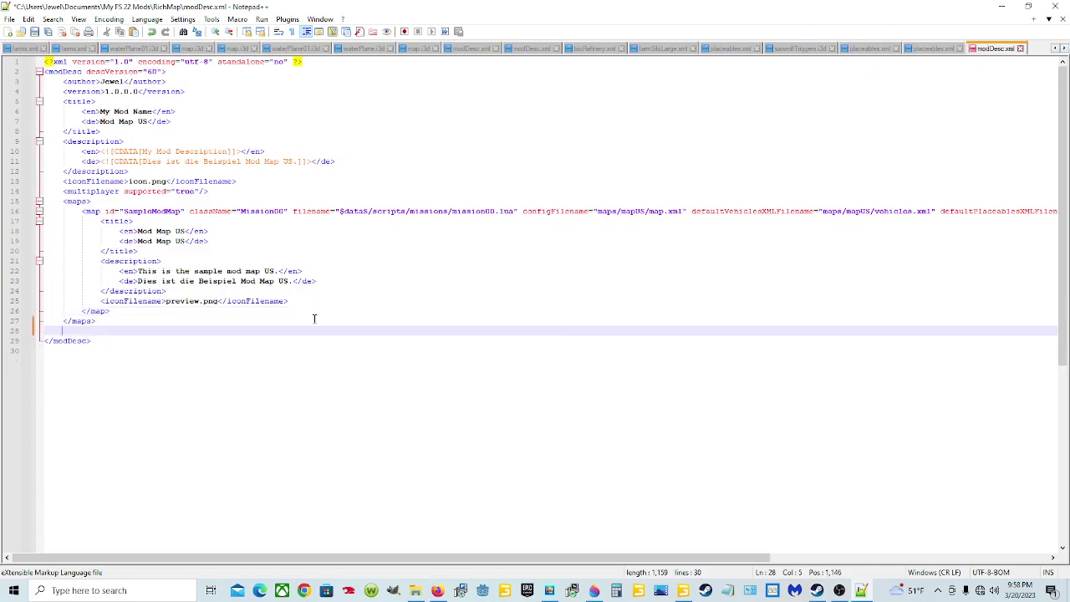
pyautogui.rightClick(70, 332)
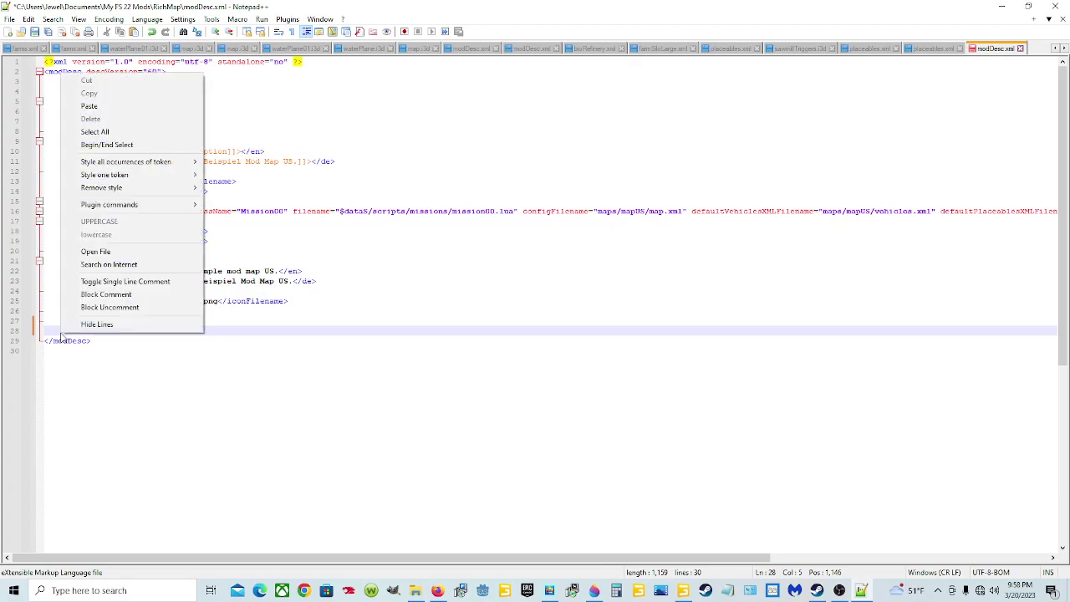
pyautogui.click(105, 107)
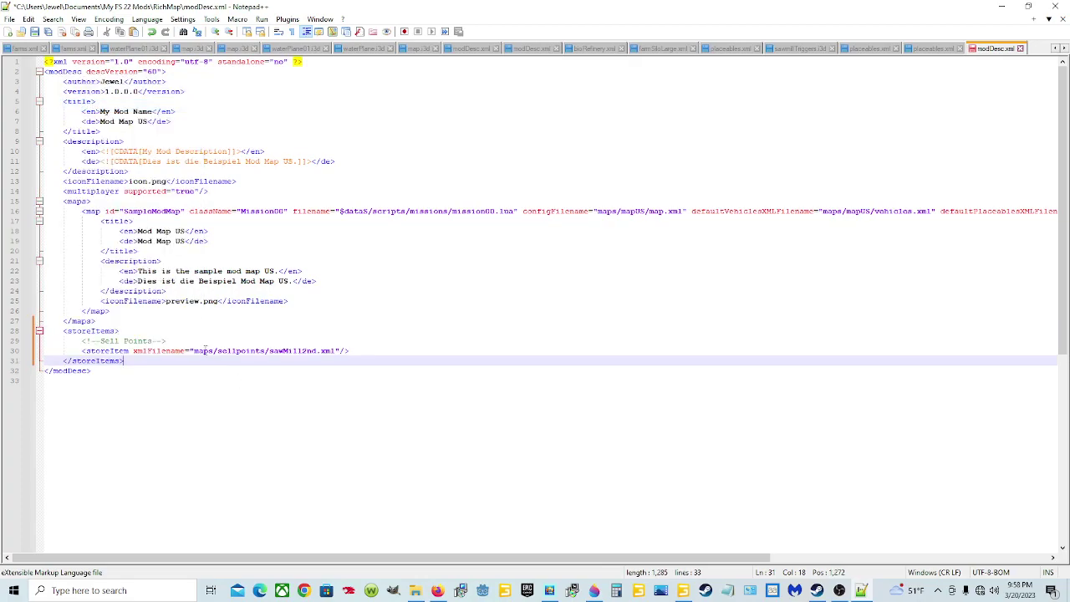
# Delete the Sell Points comment and its leftover blank line from the storeItems section, keeping the storeItem line indented
pyautogui.moveTo(169, 341); pyautogui.dragTo(83, 341)
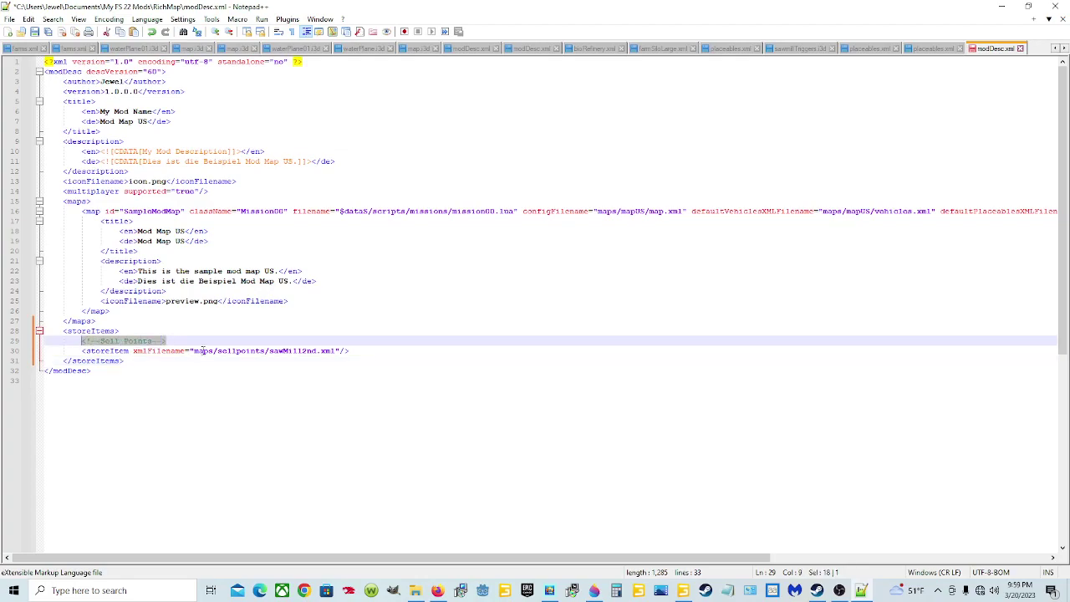
pyautogui.press('Delete')
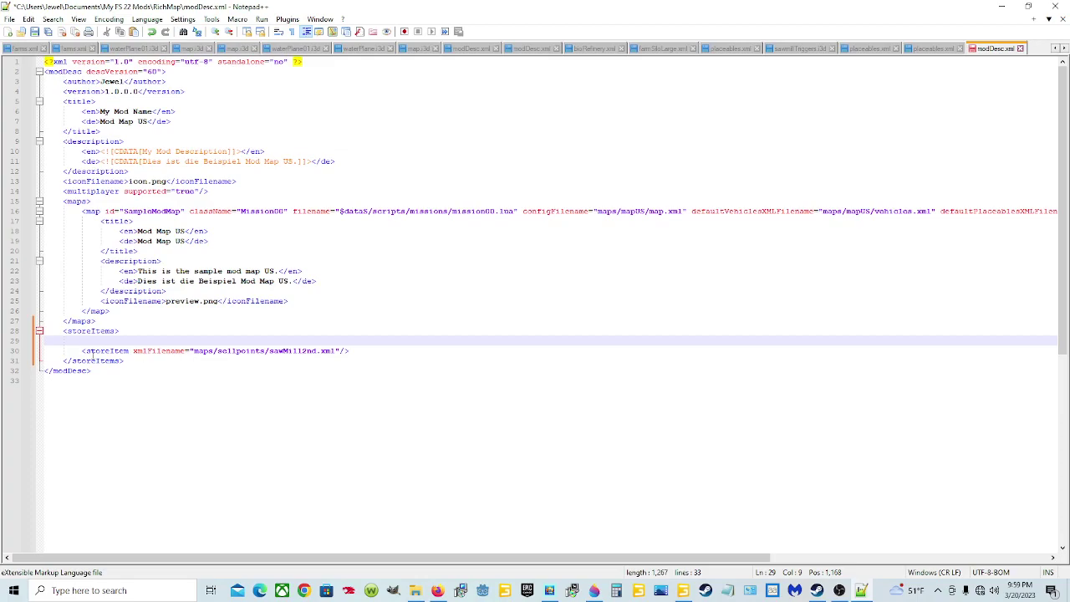
pyautogui.click(81, 351)
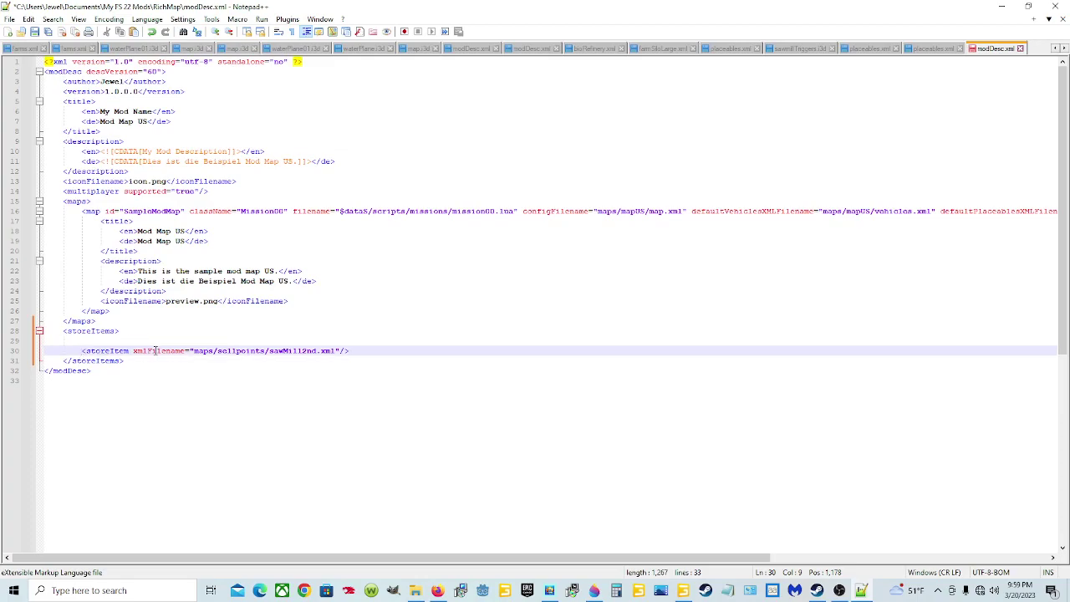
pyautogui.press('BackSpace')
pyautogui.press('BackSpace')
pyautogui.press('BackSpace')
pyautogui.press('BackSpace')
pyautogui.press('BackSpace')
pyautogui.press('BackSpace')
pyautogui.press('BackSpace')
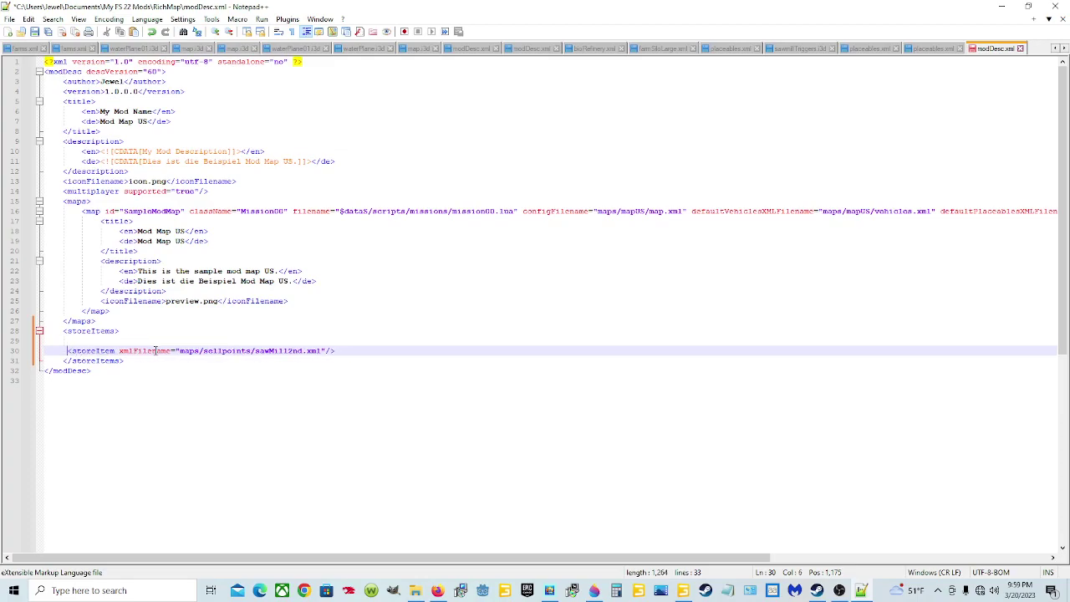
pyautogui.press('BackSpace')
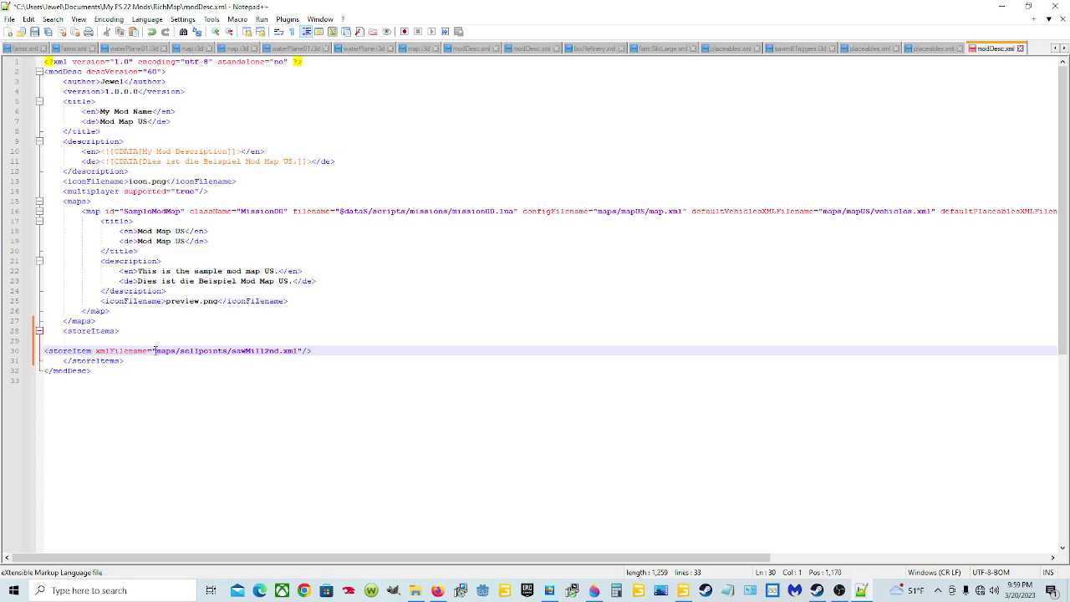
pyautogui.press('BackSpace')
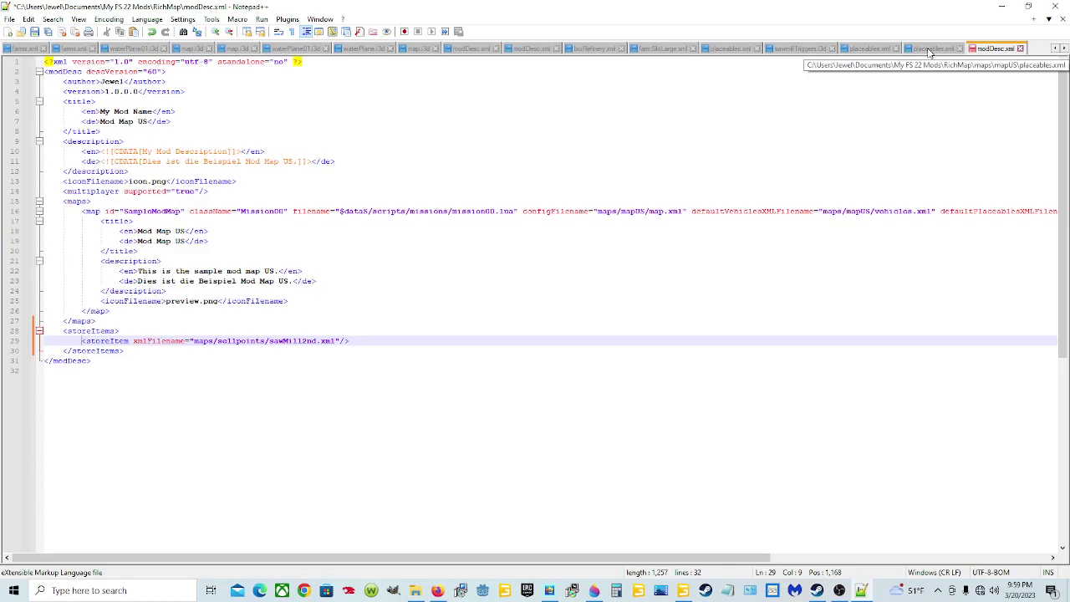
# Copy the path maps/mapUS/debrisCrusher.xml from the debrisCrusher entry in RichMap's placeables.xml
pyautogui.click(930, 48)
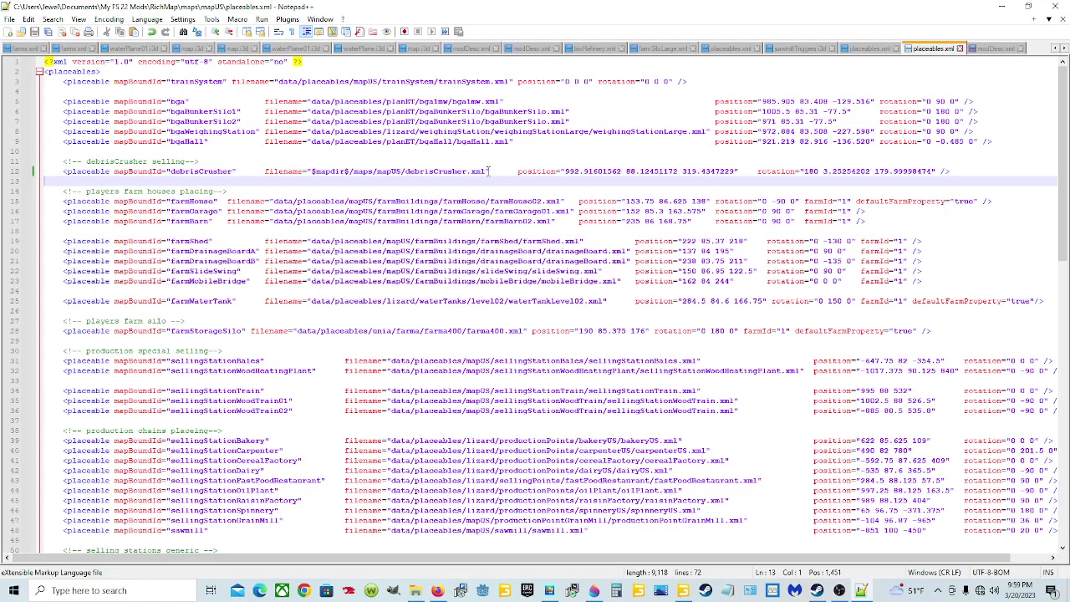
pyautogui.moveTo(487, 170); pyautogui.dragTo(353, 174)
pyautogui.rightClick(361, 175)
pyautogui.click(389, 194)
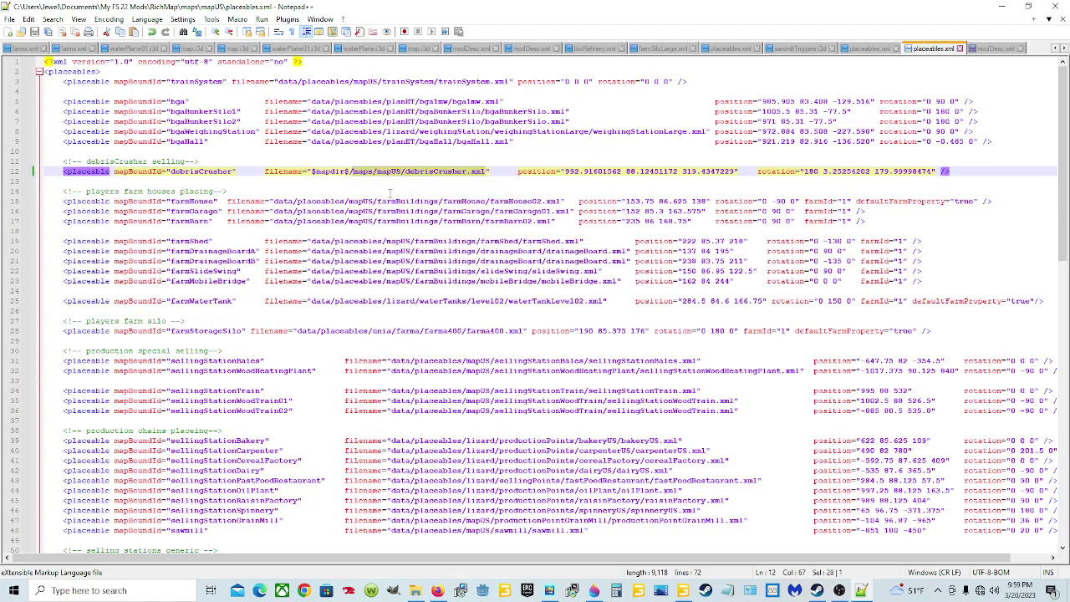
# Replace the sawMill2nd.xml path of the storeItem in RichMap's modDesc.xml with maps/mapUS/debrisCrusher.xml and save the file
pyautogui.click(995, 48)
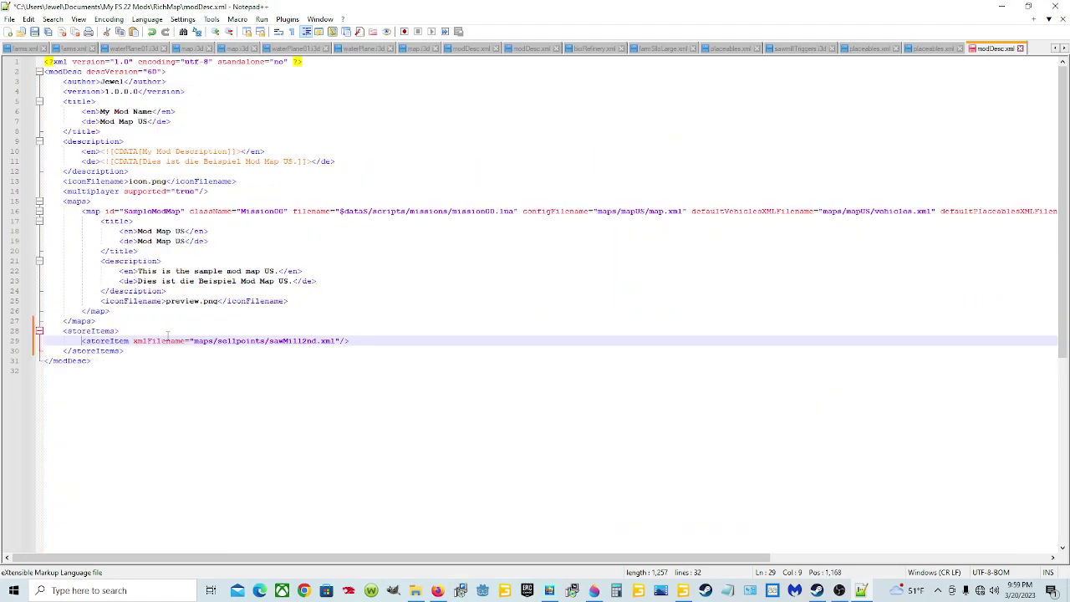
pyautogui.click(195, 340)
pyautogui.moveTo(194, 340); pyautogui.dragTo(335, 340)
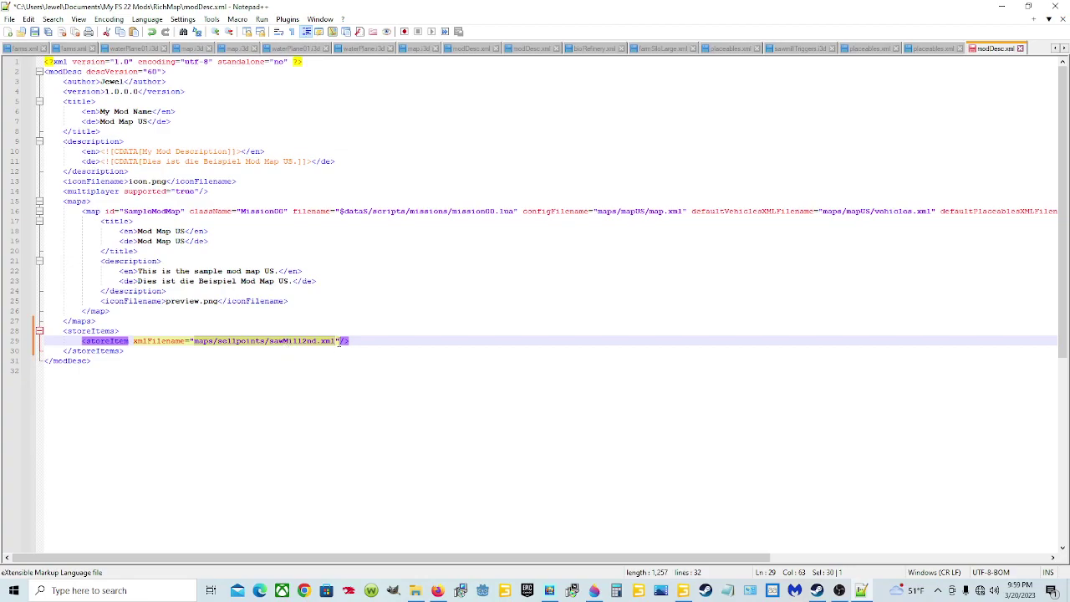
pyautogui.rightClick(270, 343)
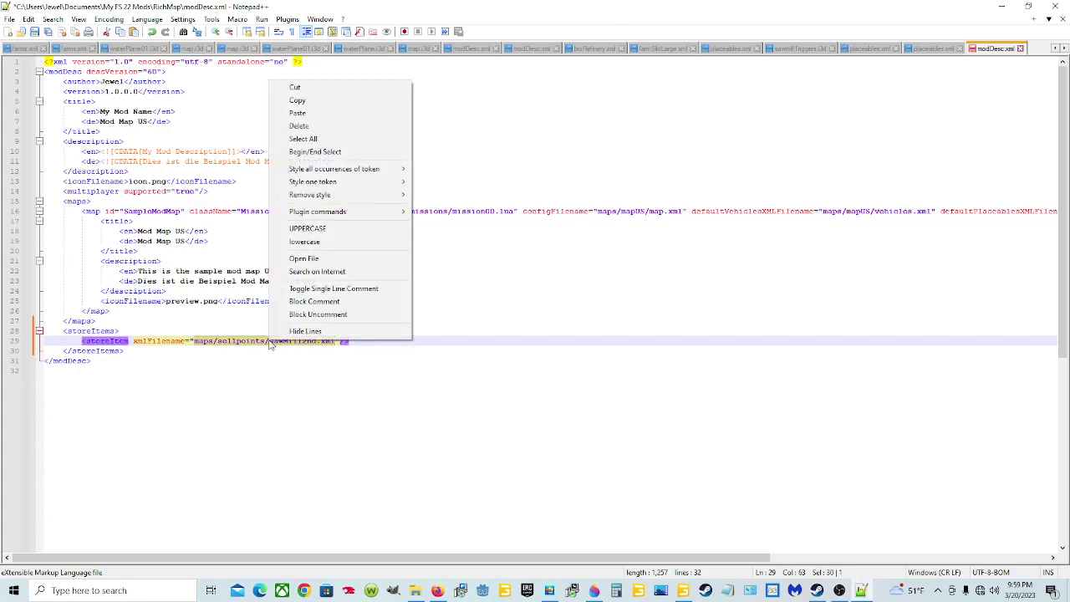
pyautogui.click(312, 118)
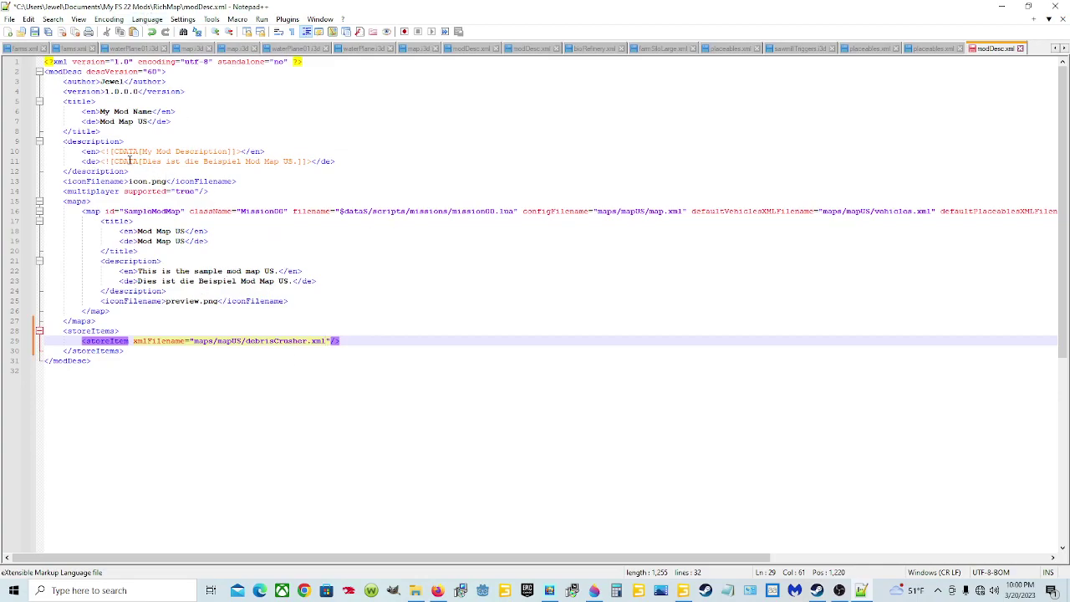
pyautogui.click(35, 32)
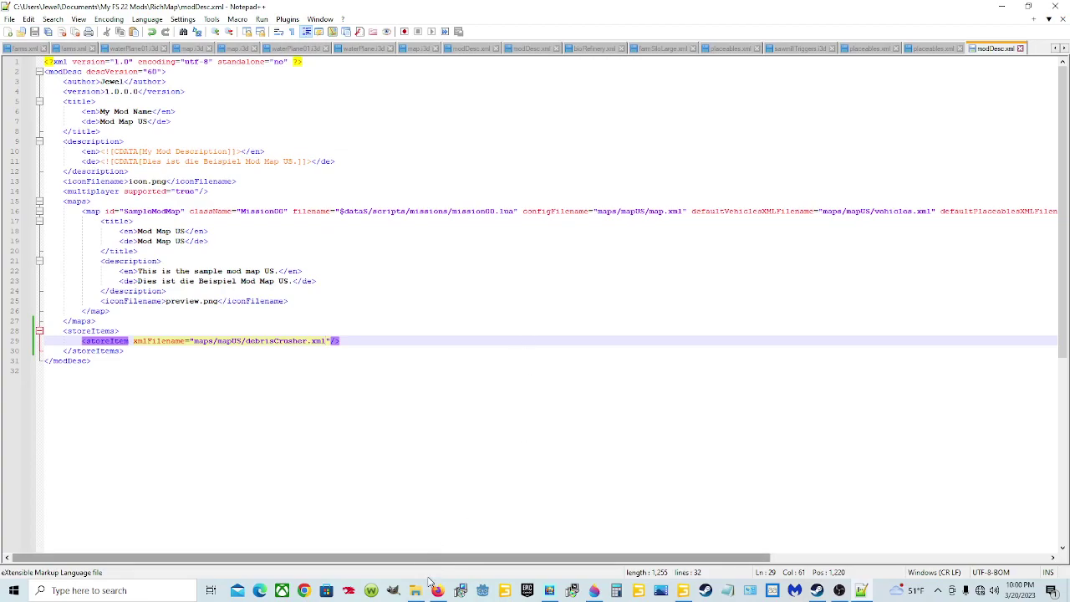
# In File Explorer, go from RichMap into maps and mapUS and open the debrisCrusher XML document in Notepad++
pyautogui.moveTo(419, 591)
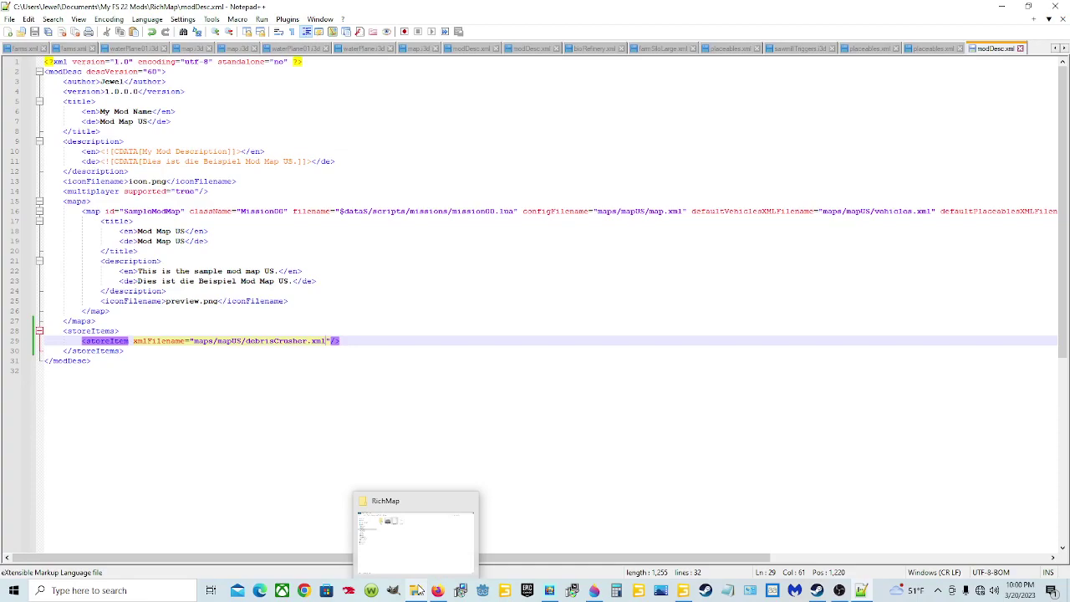
pyautogui.click(418, 537)
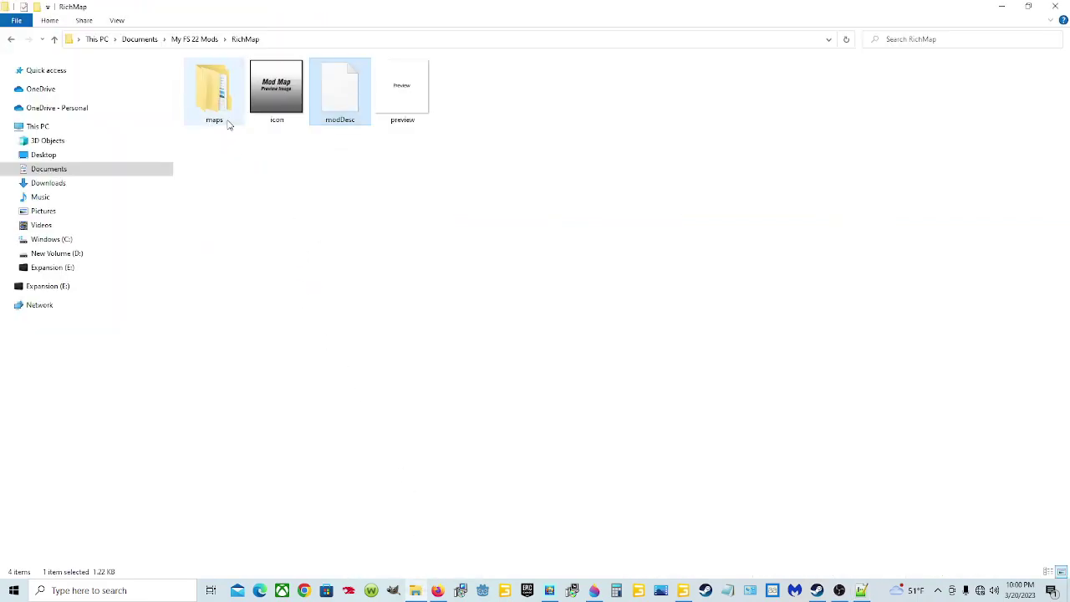
pyautogui.doubleClick(228, 124)
pyautogui.doubleClick(262, 82)
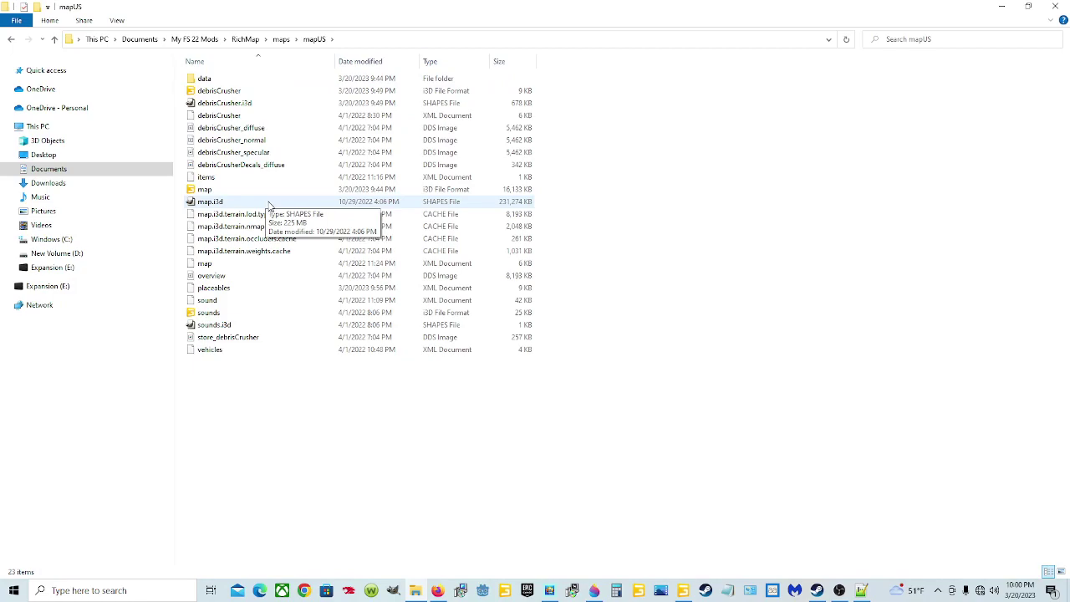
pyautogui.click(260, 117)
pyautogui.rightClick(260, 118)
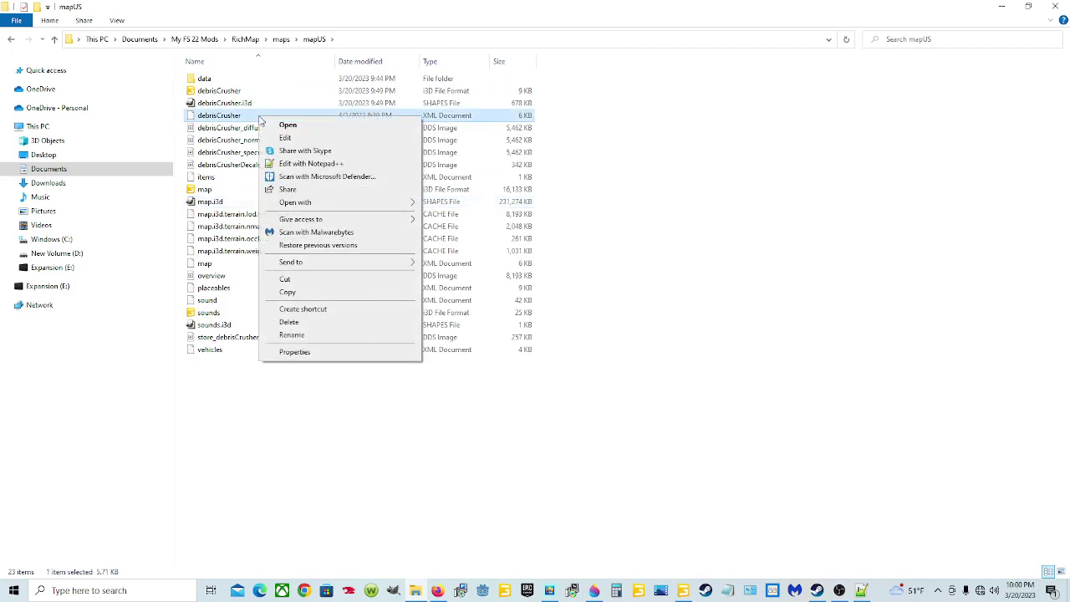
pyautogui.click(316, 164)
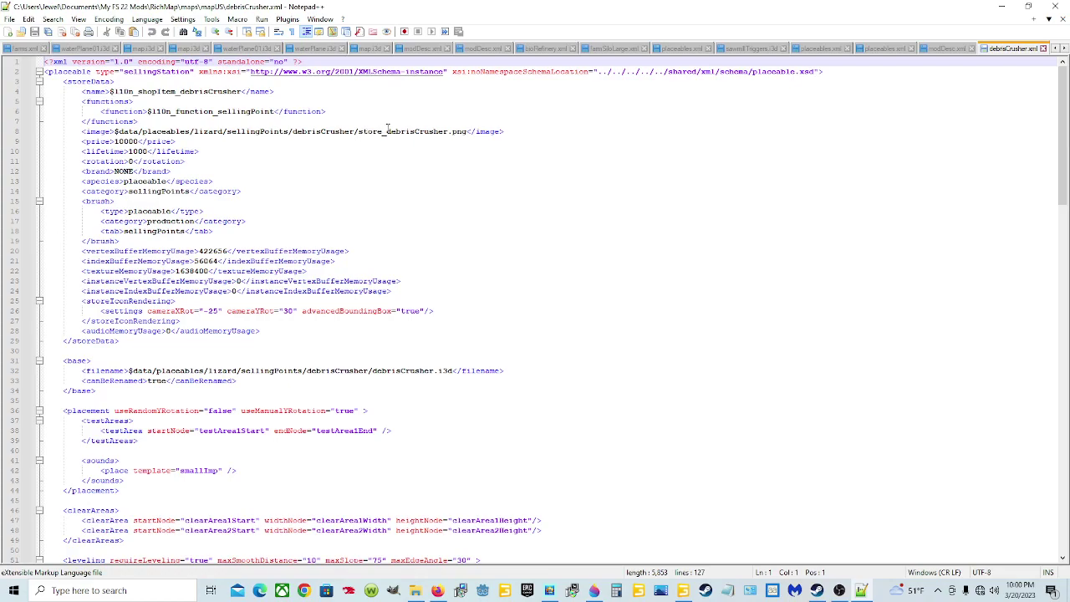
# Change the store image path in debrisCrusher.xml to maps/mapUS/store_debrisCrusher.png and check the file's location in the mapUS folder
pyautogui.click(357, 132)
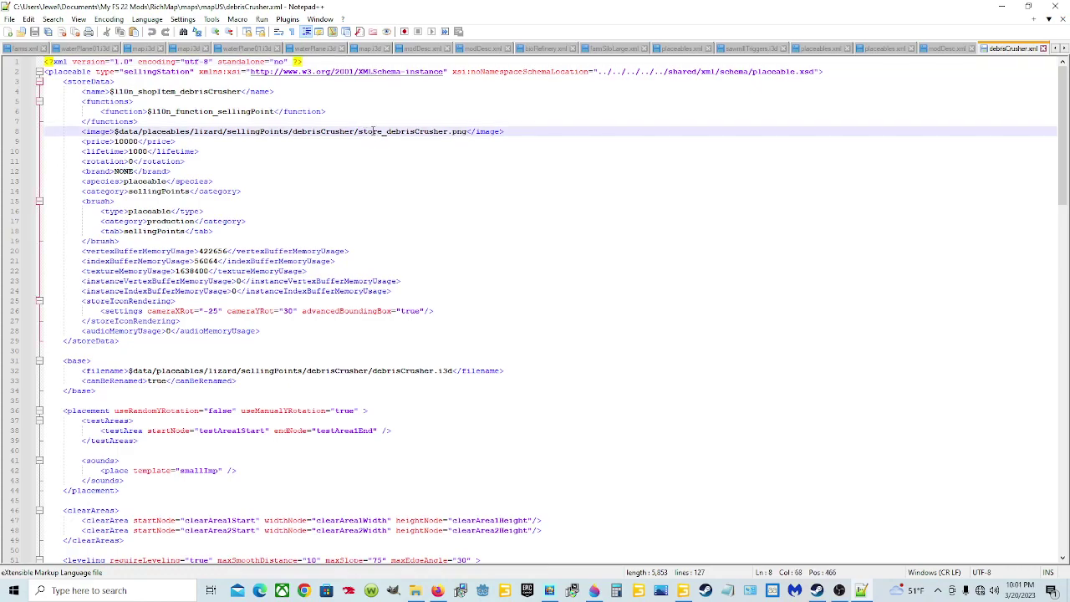
pyautogui.press('BackSpace')
pyautogui.press('BackSpace')
pyautogui.press('BackSpace')
pyautogui.press('BackSpace')
pyautogui.press('BackSpace')
pyautogui.press('BackSpace')
pyautogui.press('BackSpace')
pyautogui.press('BackSpace')
pyautogui.press('BackSpace')
pyautogui.press('BackSpace')
pyautogui.press('BackSpace')
pyautogui.press('BackSpace')
pyautogui.press('BackSpace')
pyautogui.press('BackSpace')
pyautogui.press('BackSpace')
pyautogui.press('BackSpace')
pyautogui.press('BackSpace')
pyautogui.press('BackSpace')
pyautogui.press('BackSpace')
pyautogui.press('BackSpace')
pyautogui.press('BackSpace')
pyautogui.press('BackSpace')
pyautogui.press('BackSpace')
pyautogui.press('BackSpace')
pyautogui.press('BackSpace')
pyautogui.press('BackSpace')
pyautogui.press('BackSpace')
pyautogui.press('BackSpace')
pyautogui.press('BackSpace')
pyautogui.press('BackSpace')
pyautogui.press('BackSpace')
pyautogui.press('BackSpace')
pyautogui.press('BackSpace')
pyautogui.press('BackSpace')
pyautogui.press('BackSpace')
pyautogui.press('BackSpace')
pyautogui.press('BackSpace')
pyautogui.press('BackSpace')
pyautogui.press('BackSpace')
pyautogui.write('maps')
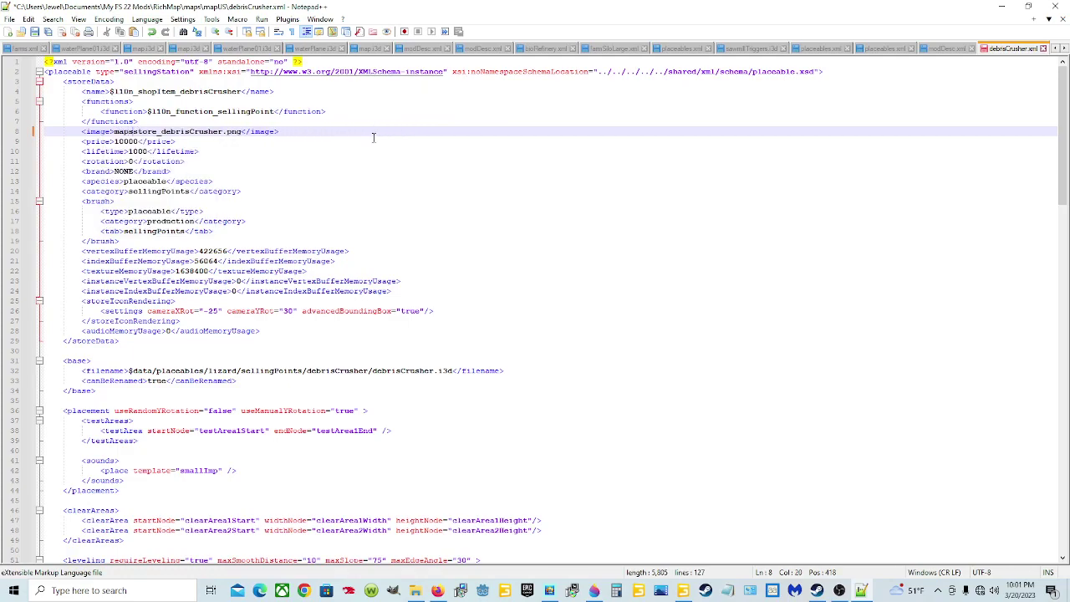
pyautogui.write('/mapUS')
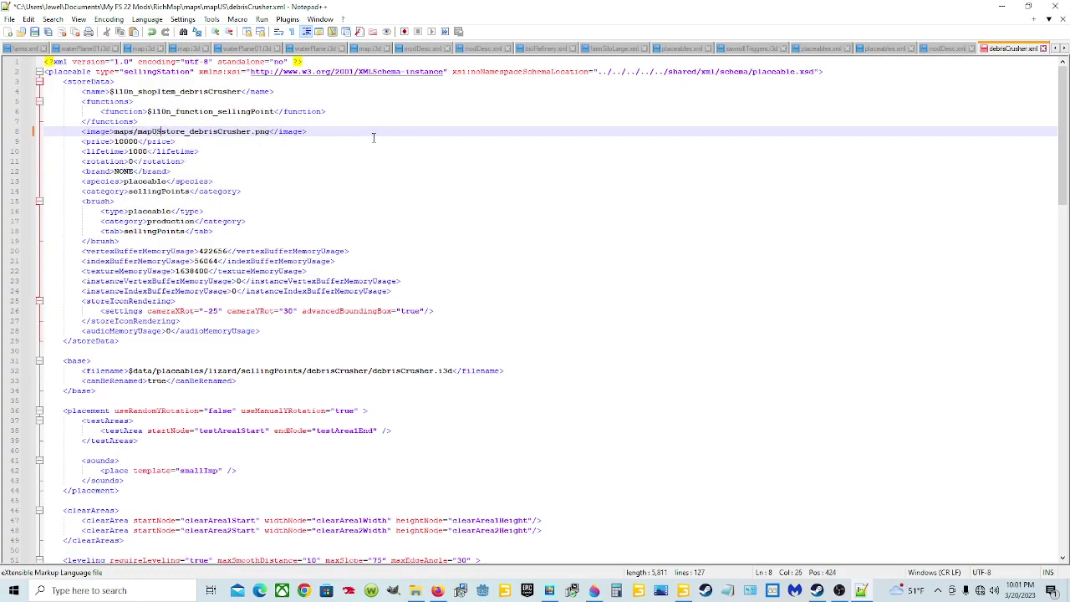
pyautogui.write('/')
pyautogui.click(416, 591)
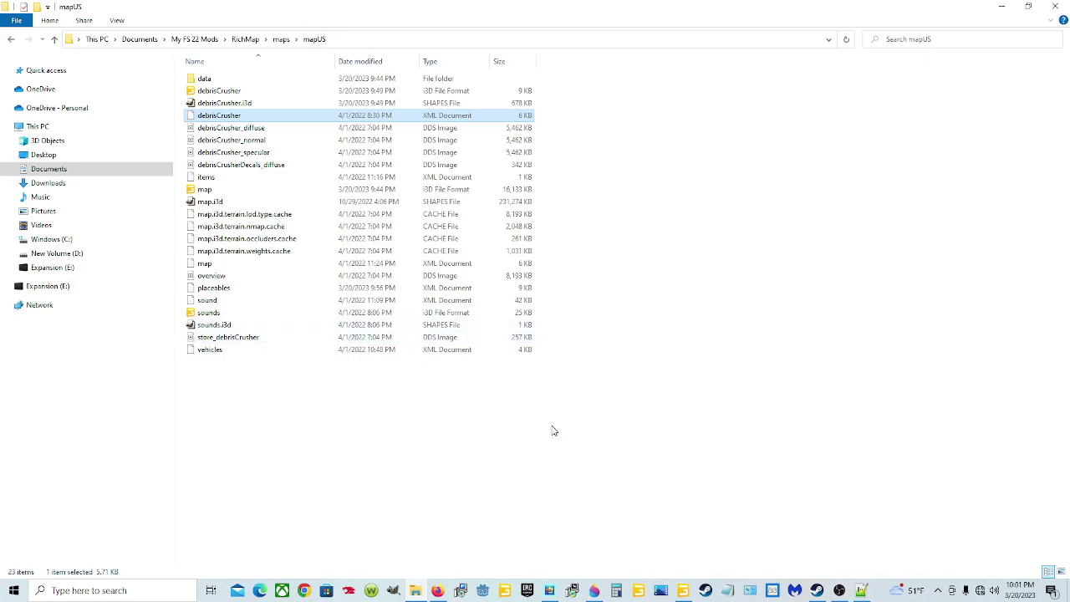
pyautogui.click(862, 591)
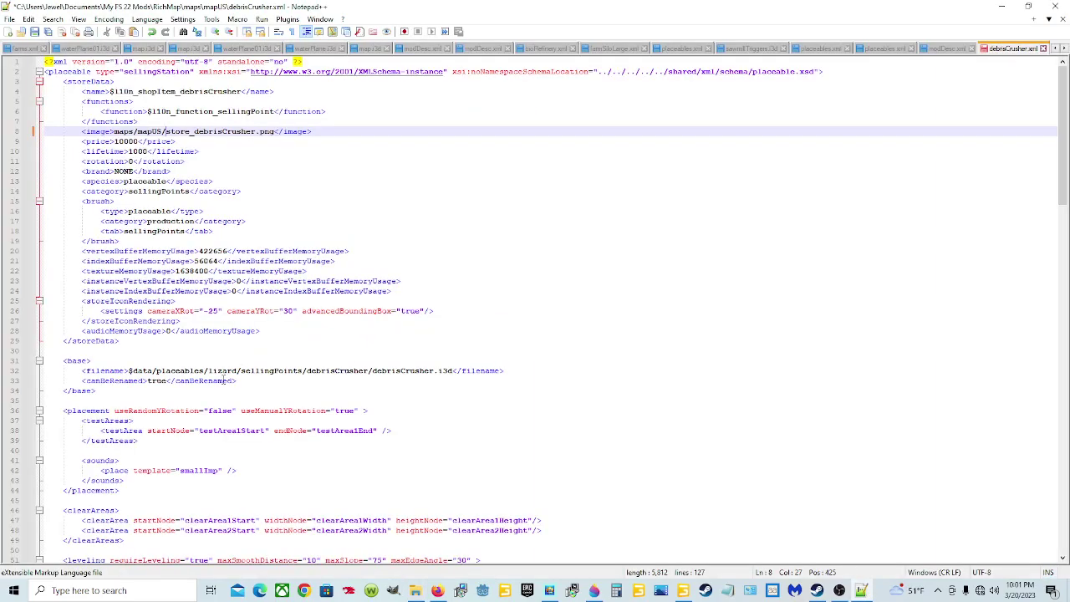
# Change the base filename path in debrisCrusher.xml to maps/mapUS/debrisCrusher.i3d
pyautogui.click(371, 371)
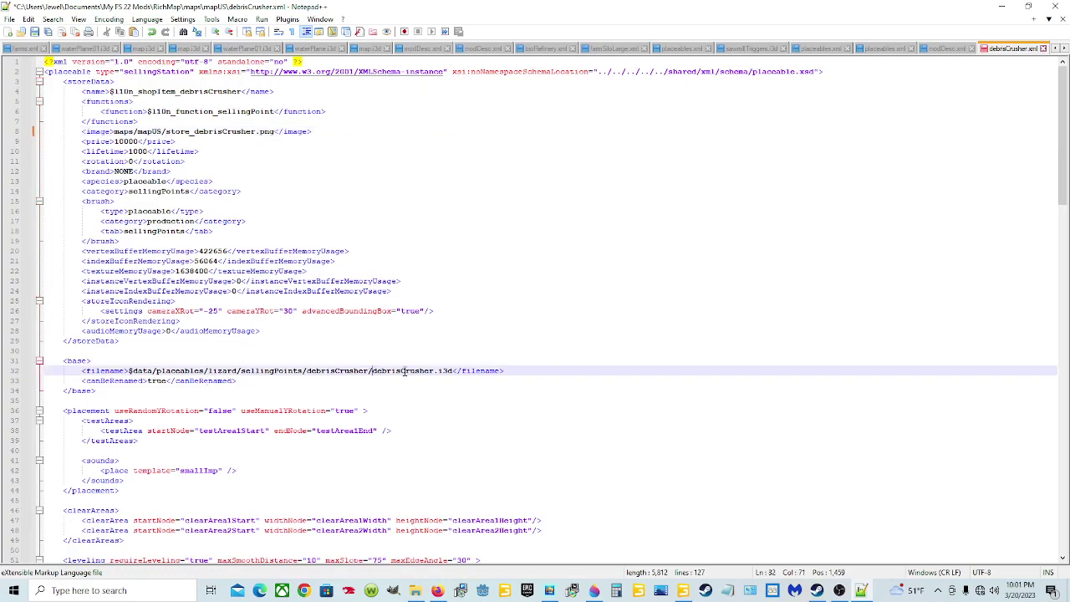
pyautogui.press('BackSpace')
pyautogui.press('BackSpace')
pyautogui.press('BackSpace')
pyautogui.press('BackSpace')
pyautogui.press('BackSpace')
pyautogui.press('BackSpace')
pyautogui.press('BackSpace')
pyautogui.press('BackSpace')
pyautogui.press('BackSpace')
pyautogui.press('BackSpace')
pyautogui.press('BackSpace')
pyautogui.press('BackSpace')
pyautogui.press('BackSpace')
pyautogui.press('BackSpace')
pyautogui.press('BackSpace')
pyautogui.press('BackSpace')
pyautogui.press('BackSpace')
pyautogui.press('BackSpace')
pyautogui.press('BackSpace')
pyautogui.press('BackSpace')
pyautogui.press('BackSpace')
pyautogui.press('BackSpace')
pyautogui.press('BackSpace')
pyautogui.press('BackSpace')
pyautogui.press('BackSpace')
pyautogui.press('BackSpace')
pyautogui.press('BackSpace')
pyautogui.press('BackSpace')
pyautogui.press('BackSpace')
pyautogui.press('BackSpace')
pyautogui.press('BackSpace')
pyautogui.press('BackSpace')
pyautogui.press('BackSpace')
pyautogui.press('BackSpace')
pyautogui.press('BackSpace')
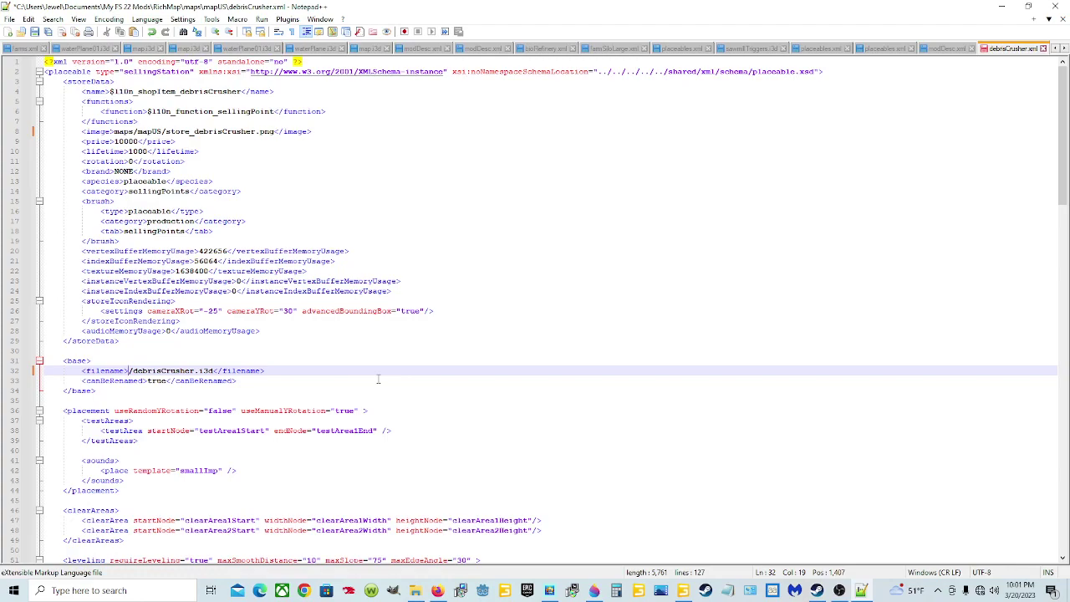
pyautogui.write('maps/mapUS')
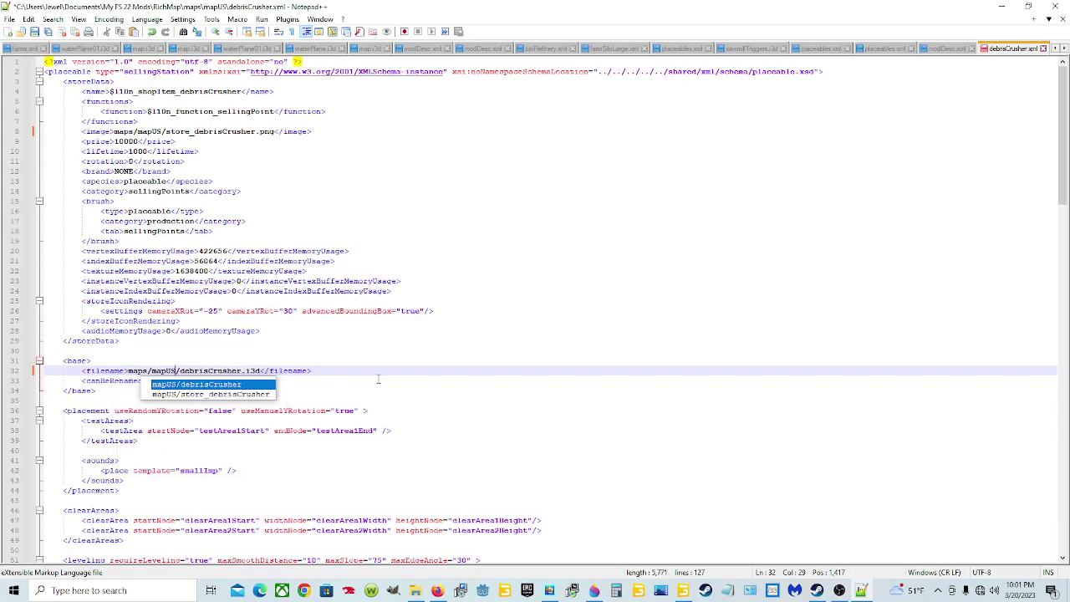
pyautogui.click(387, 352)
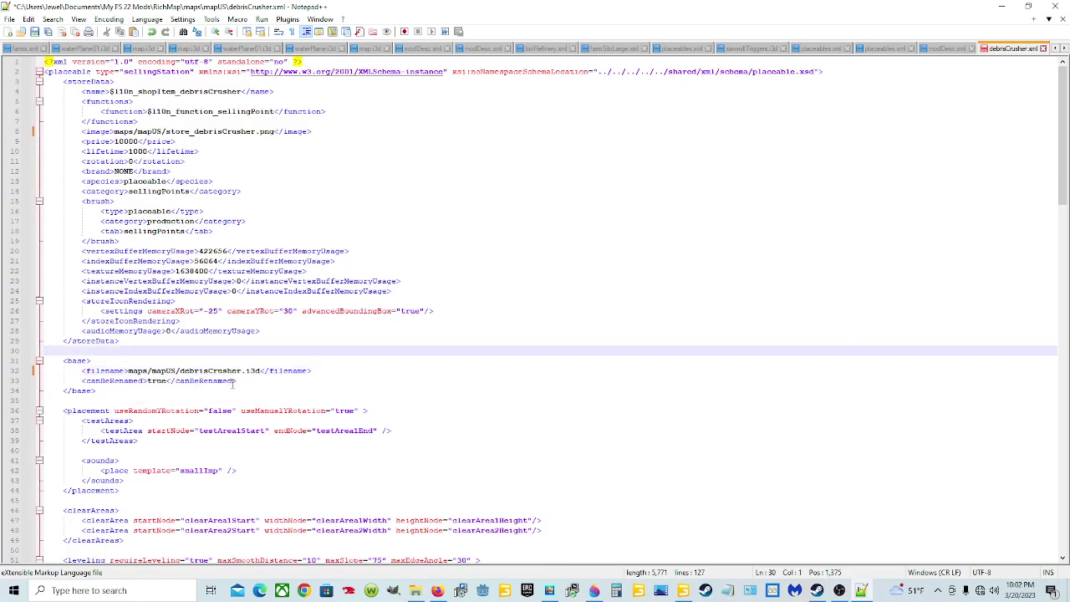
# Check the debrisCrusher files in the mapUS folder, then look through the rest of debrisCrusher.xml for other file paths
pyautogui.click(415, 590)
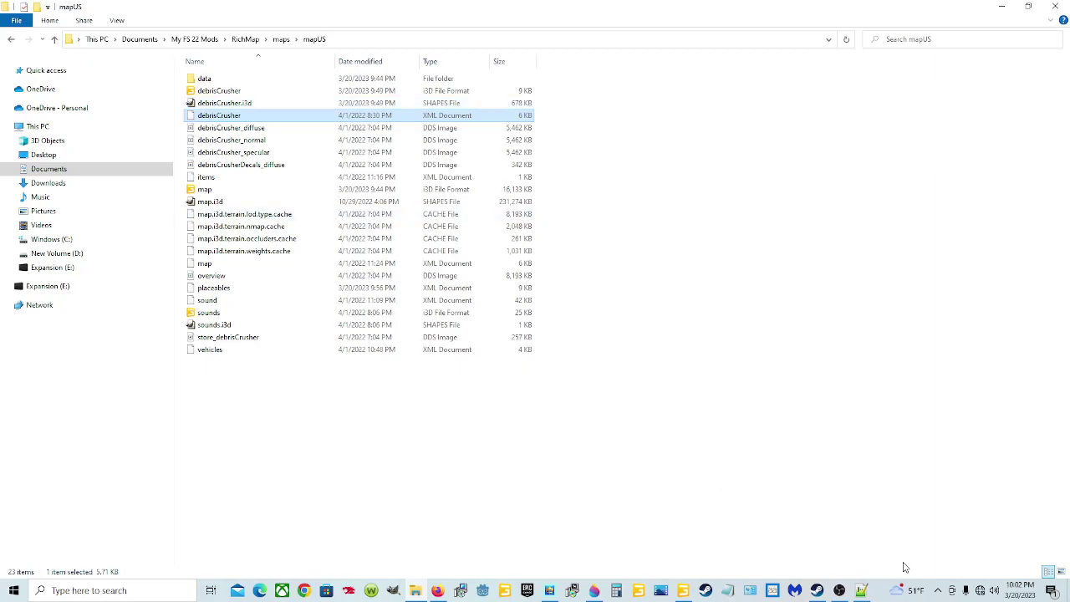
pyautogui.click(863, 591)
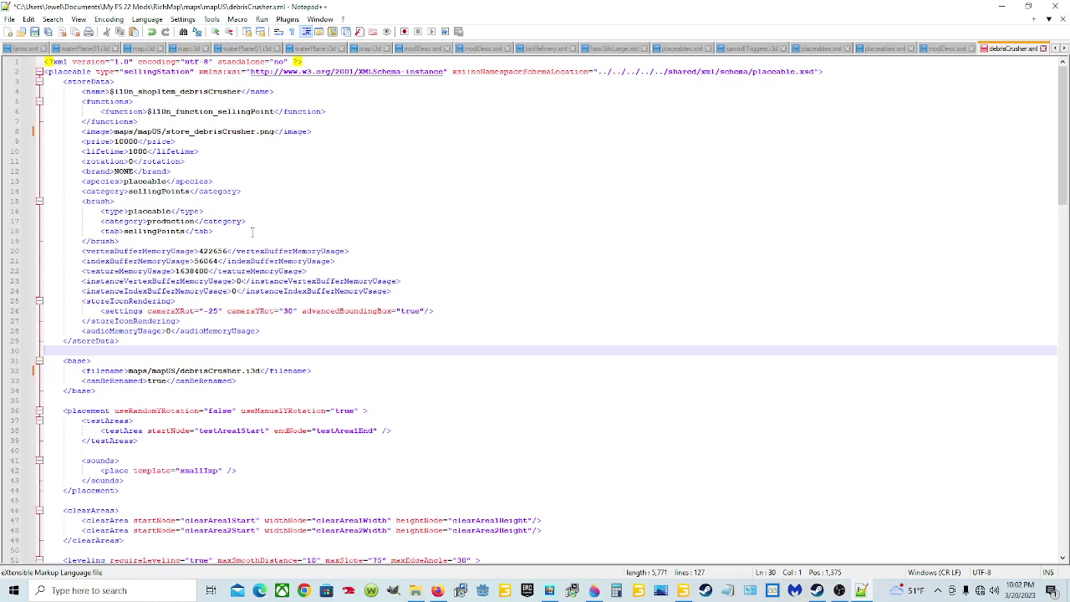
pyautogui.scroll(-12, 252, 233)
pyautogui.scroll(-9, 330, 254)
pyautogui.scroll(8, 329, 254)
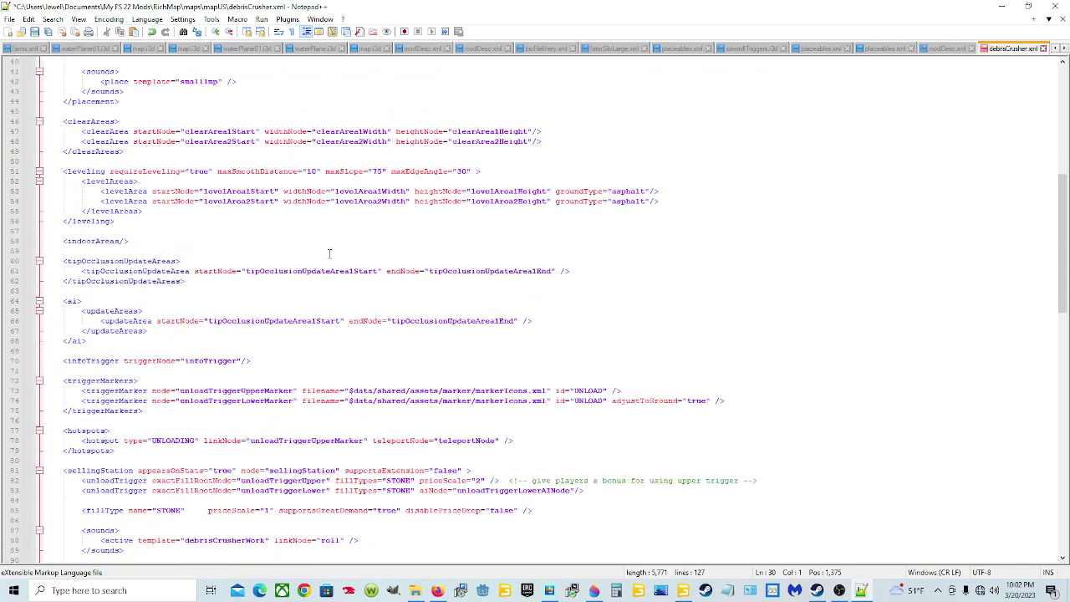
pyautogui.scroll(1, 329, 254)
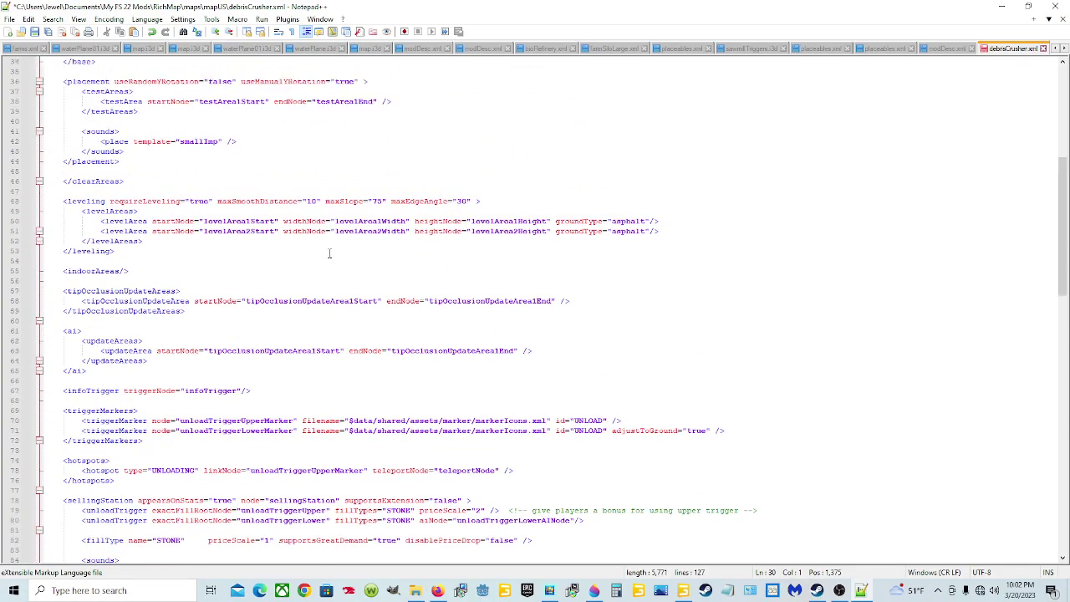
pyautogui.scroll(12, 330, 253)
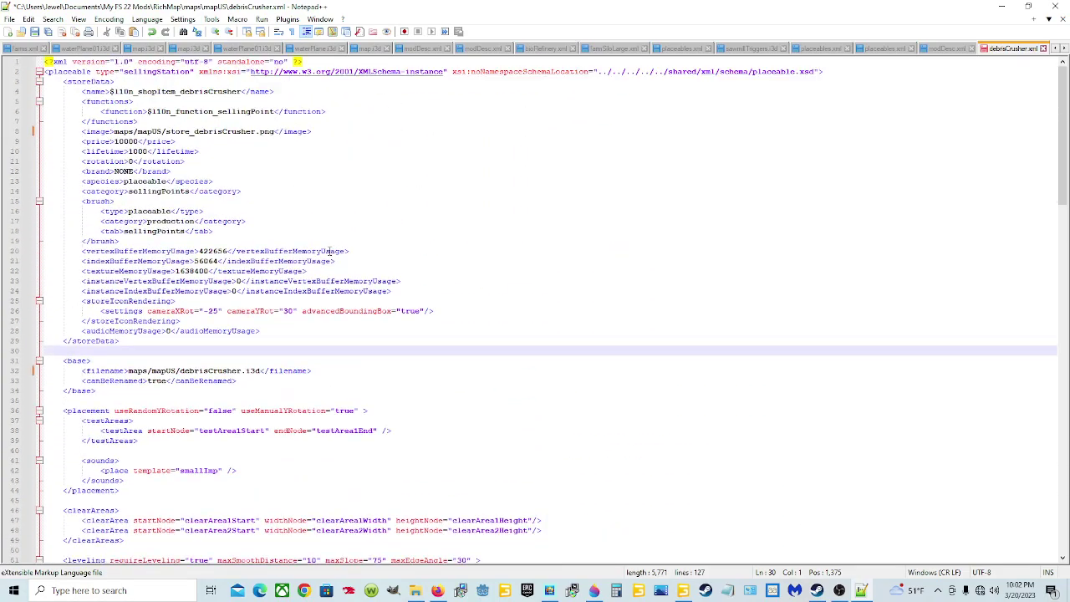
# Save the edited debrisCrusher.xml, then switch to GIANTS Editor and save the map.i3d map
pyautogui.click(34, 32)
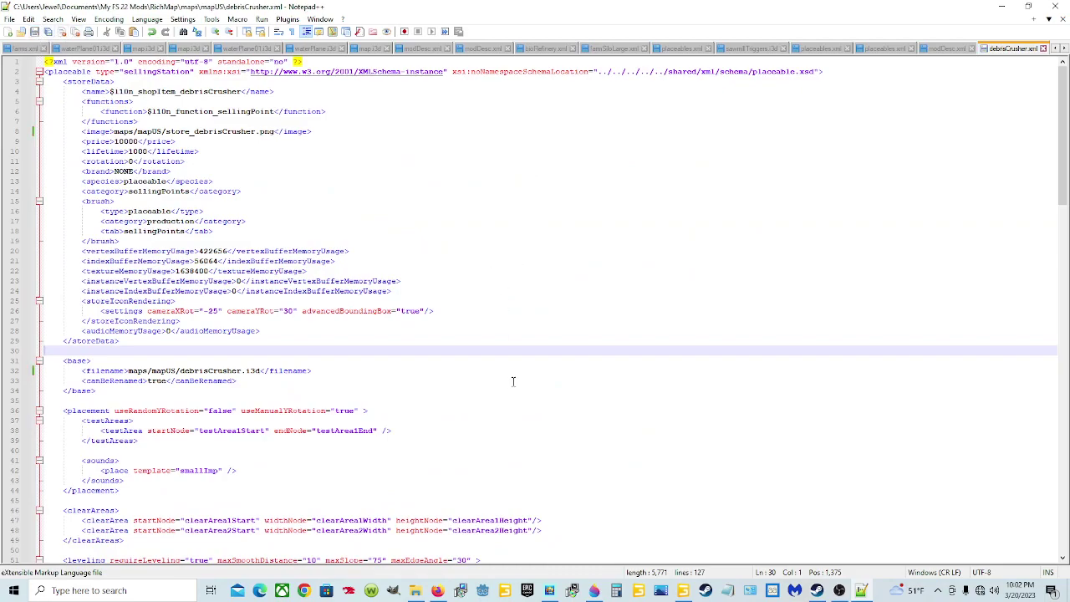
pyautogui.click(684, 595)
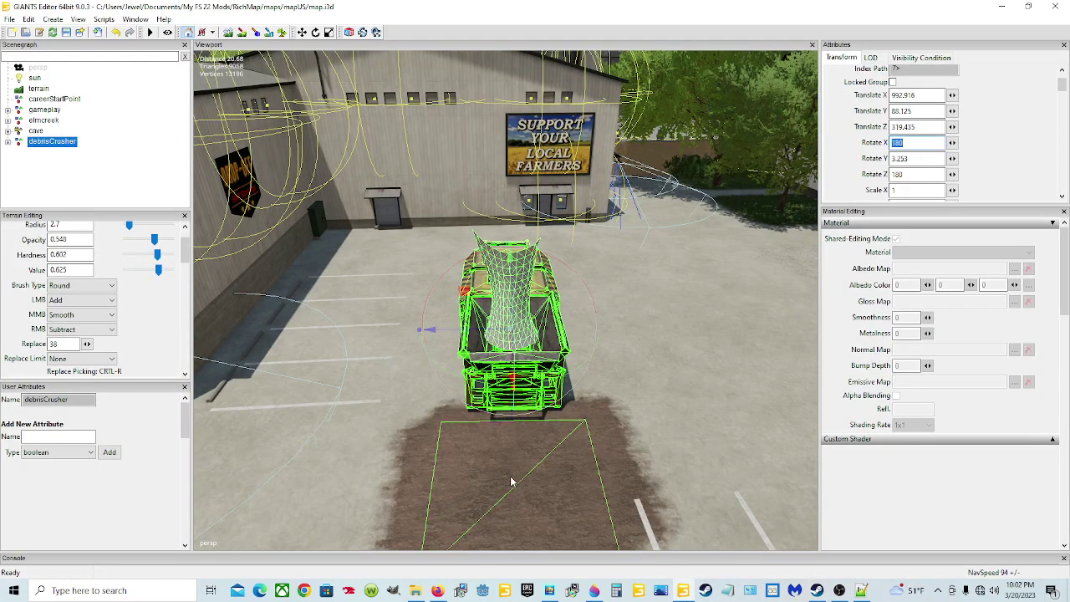
pyautogui.click(67, 33)
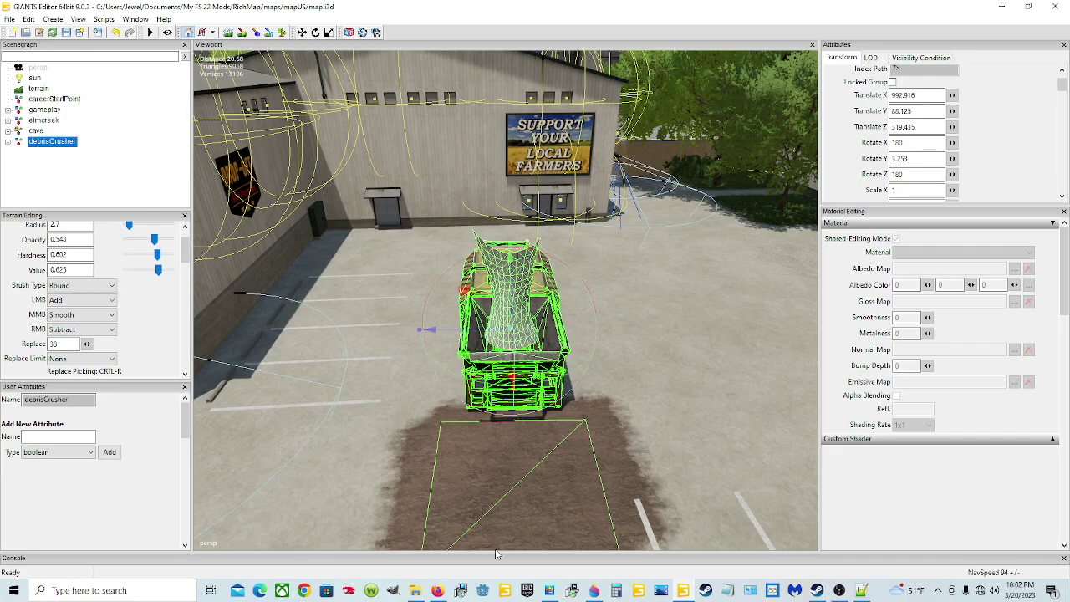
# From File Explorer's mapUS folder, open the debrisCrusher i3D file in GIANTS Editor 9.0.3 and dismiss the welcome window
pyautogui.click(418, 590)
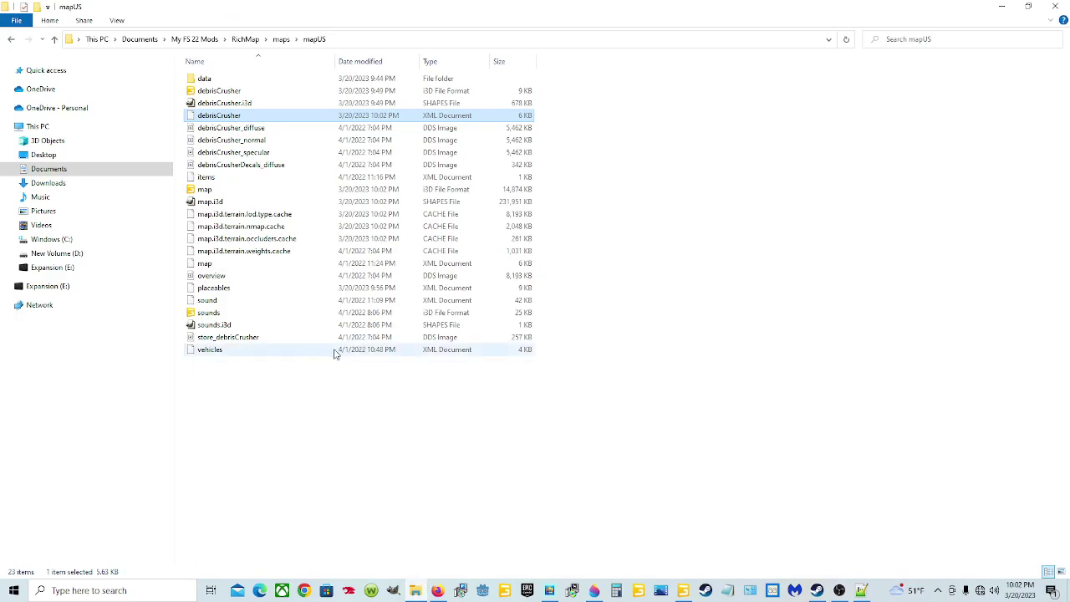
pyautogui.doubleClick(257, 92)
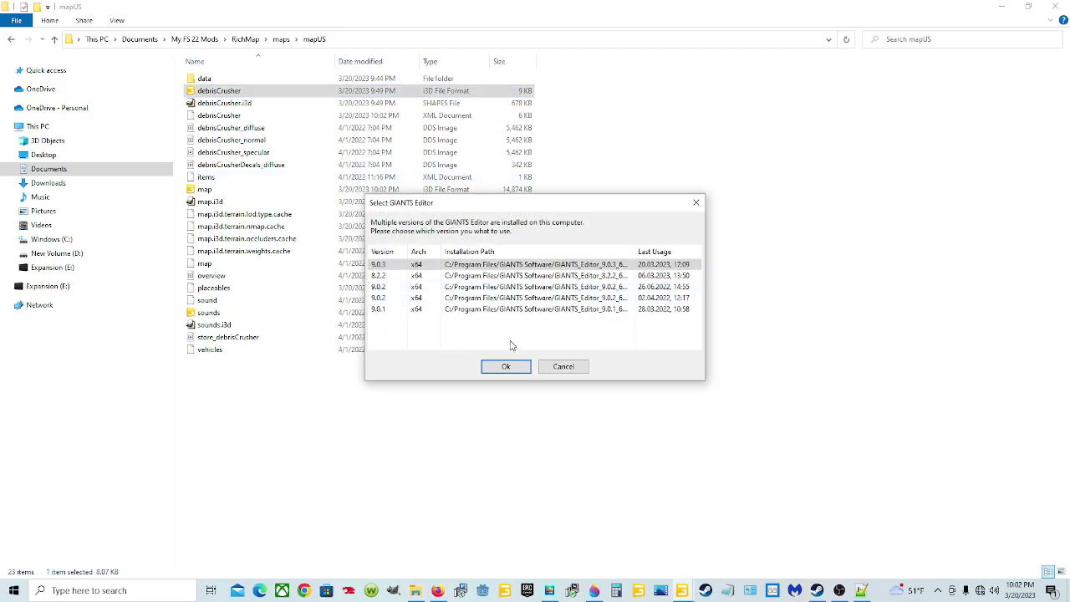
pyautogui.click(510, 366)
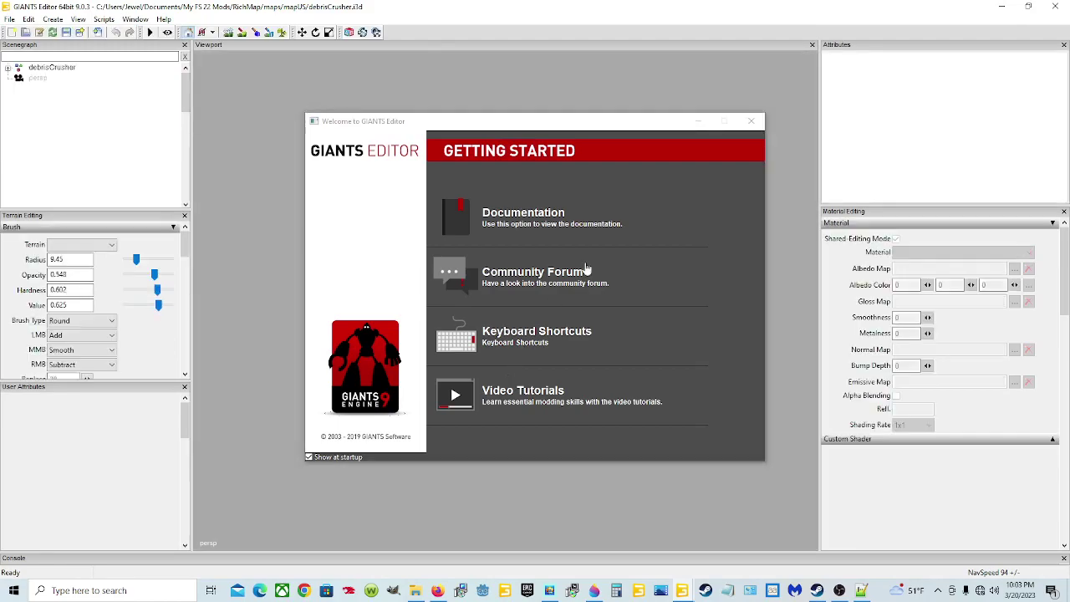
pyautogui.click(751, 121)
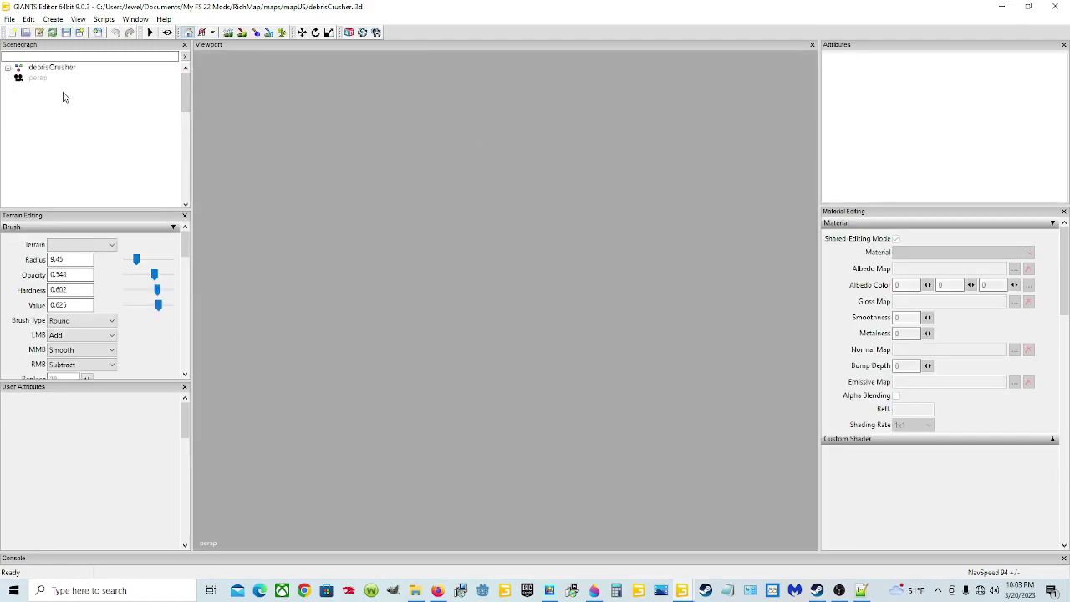
# Set the debrisCrusher group's Translate X, Y and Z and its Rotate X and Y to 0
pyautogui.click(62, 71)
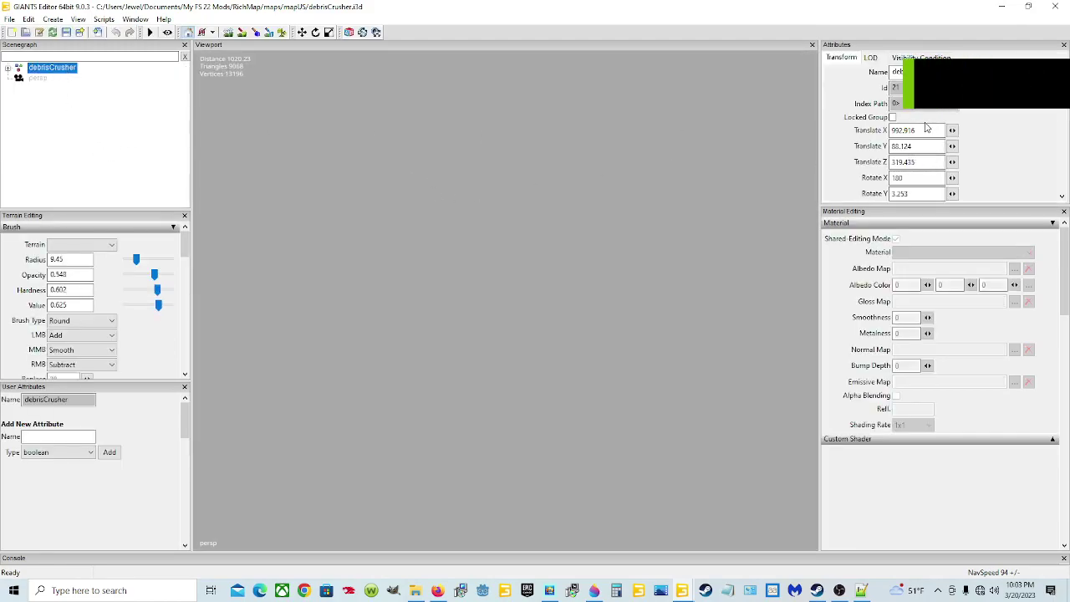
pyautogui.click(922, 130)
pyautogui.press('BackSpace')
pyautogui.press('BackSpace')
pyautogui.press('BackSpace')
pyautogui.press('BackSpace')
pyautogui.press('BackSpace')
pyautogui.press('BackSpace')
pyautogui.write('0')
pyautogui.press('Tab')
pyautogui.write('0')
pyautogui.press('Tab')
pyautogui.write('0')
pyautogui.press('Tab')
pyautogui.write('0')
pyautogui.press('Tab')
pyautogui.write('0')
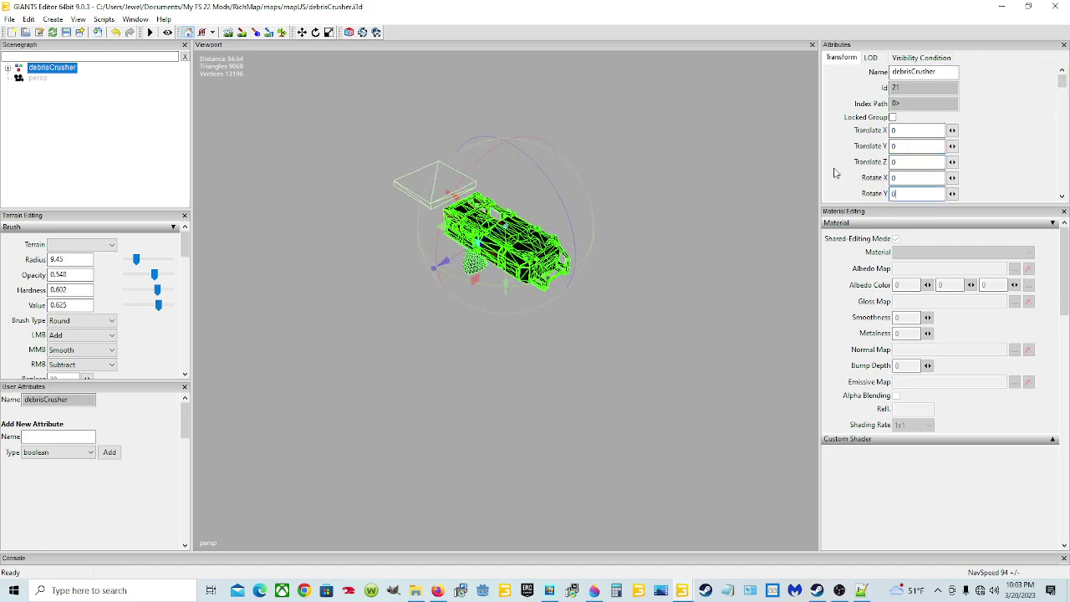
# Set the debrisCrusher group's Rotate Z to 0 and save debrisCrusher.i3d
pyautogui.scroll(-2, 984, 162)
pyautogui.doubleClick(898, 104)
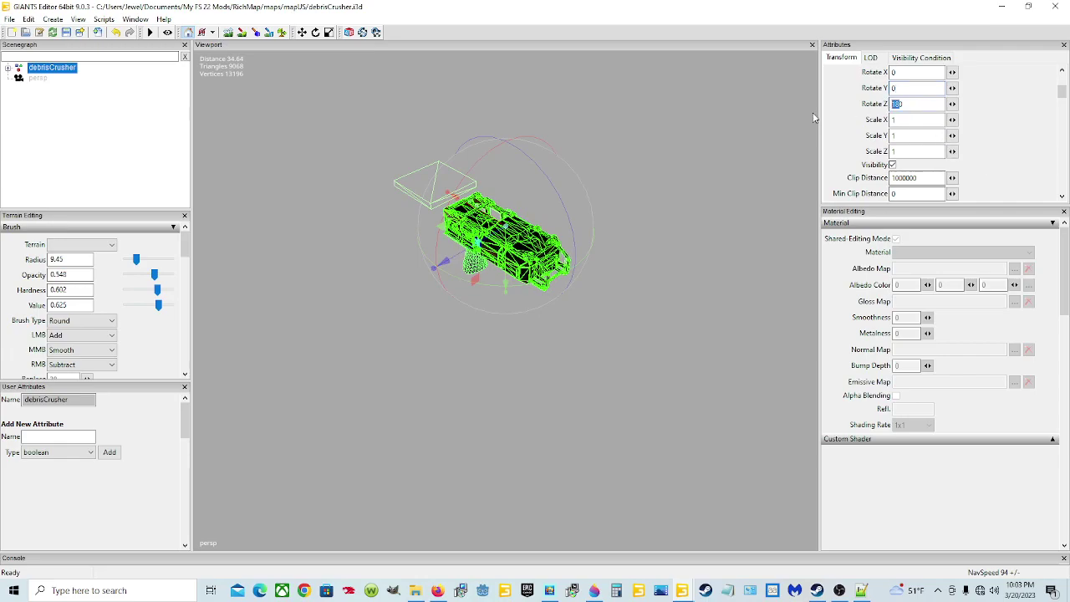
pyautogui.click(910, 103)
pyautogui.moveTo(910, 103); pyautogui.dragTo(861, 111)
pyautogui.write('0')
pyautogui.press('Return')
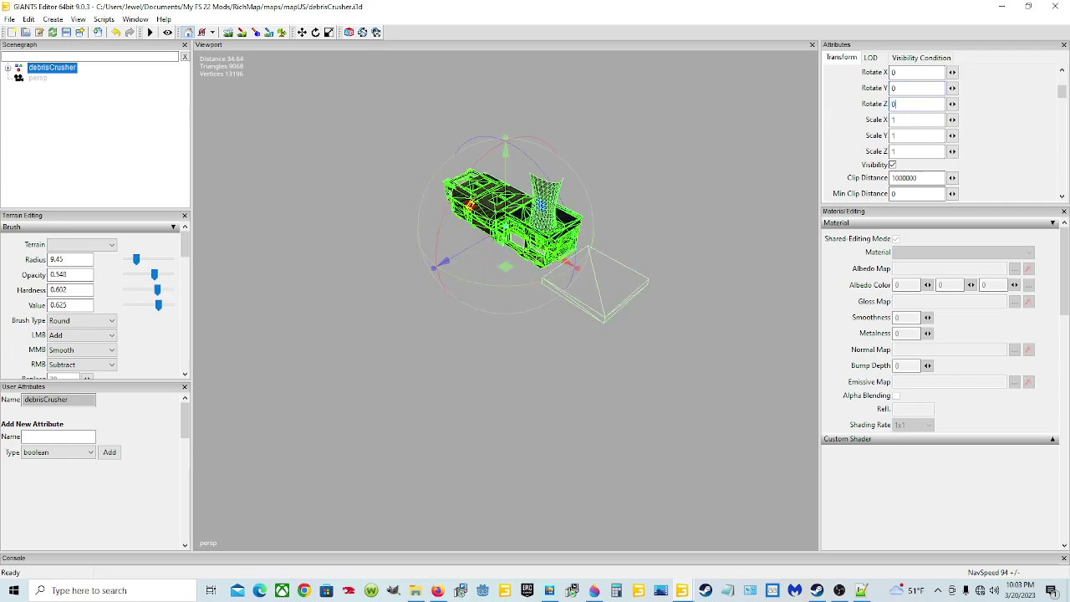
pyautogui.click(68, 33)
pyautogui.click(68, 34)
pyautogui.click(1058, 7)
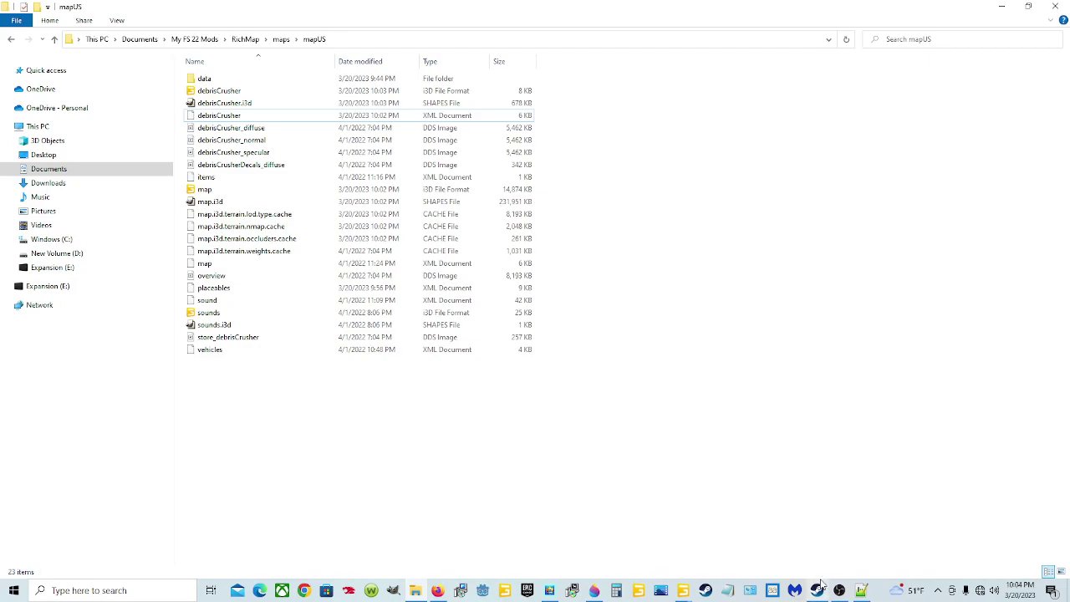
pyautogui.moveTo(819, 592)
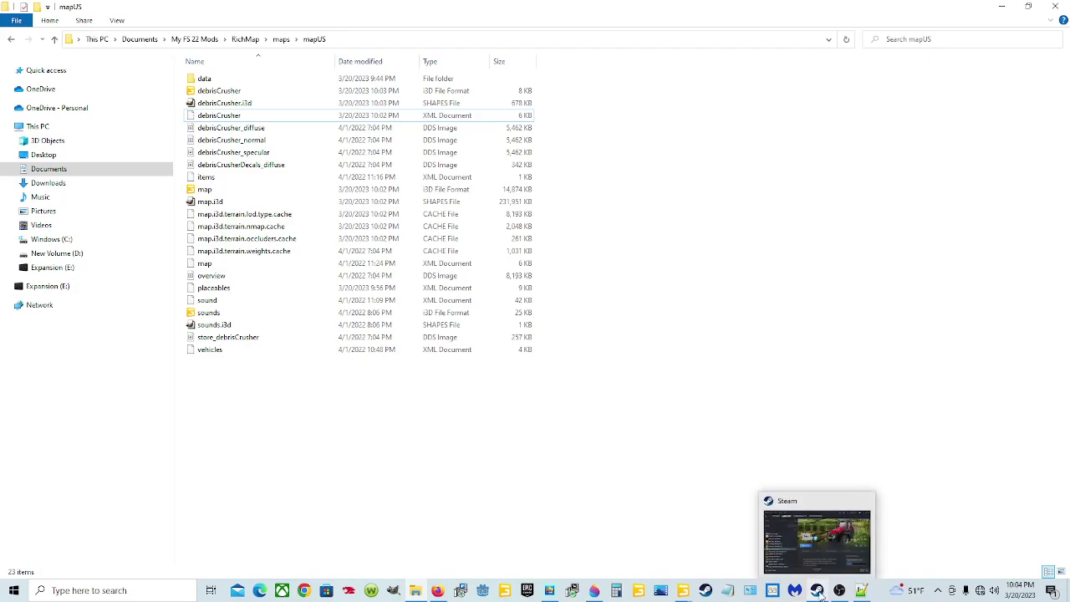
pyautogui.click(818, 592)
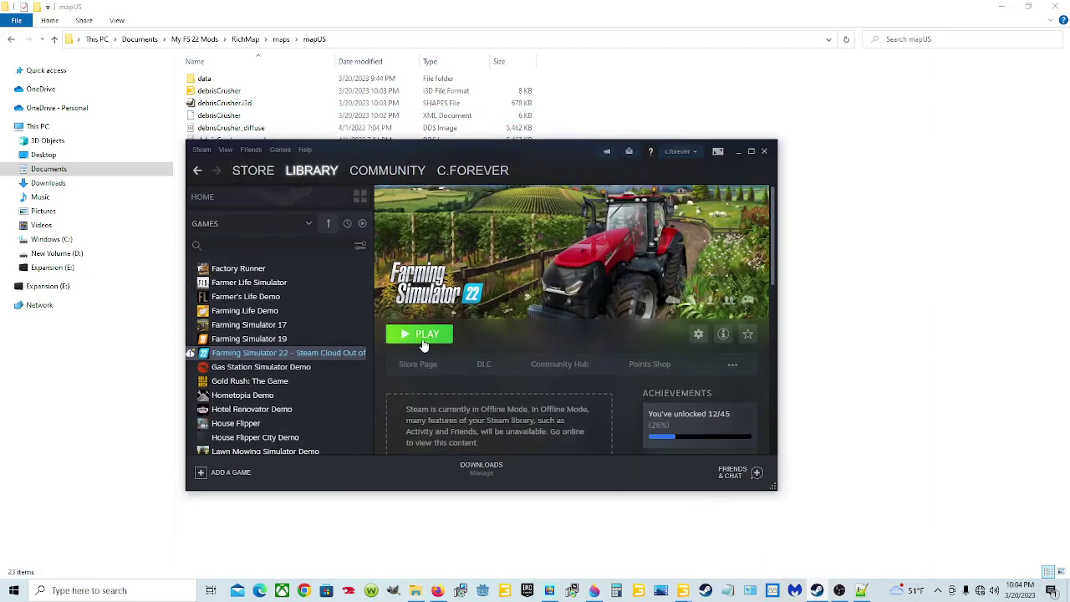
pyautogui.click(425, 336)
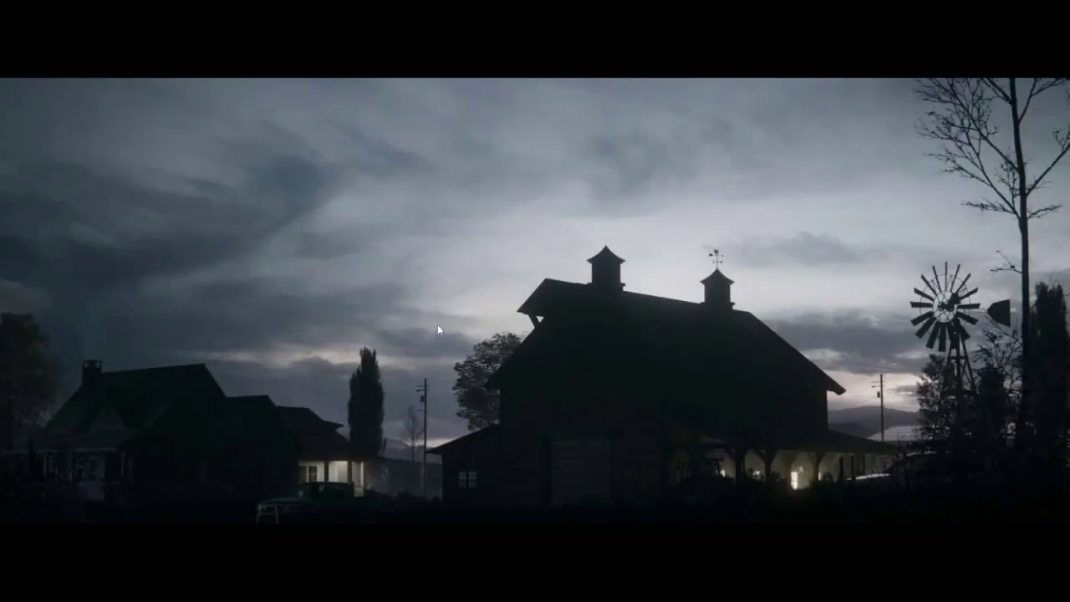
pyautogui.click(437, 330)
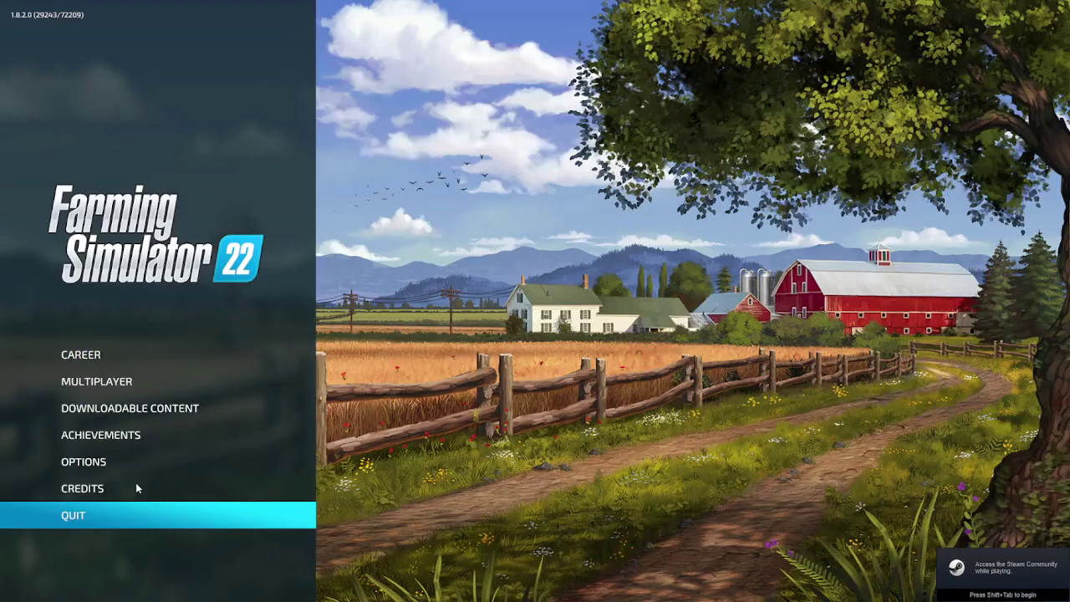
pyautogui.press('Return')
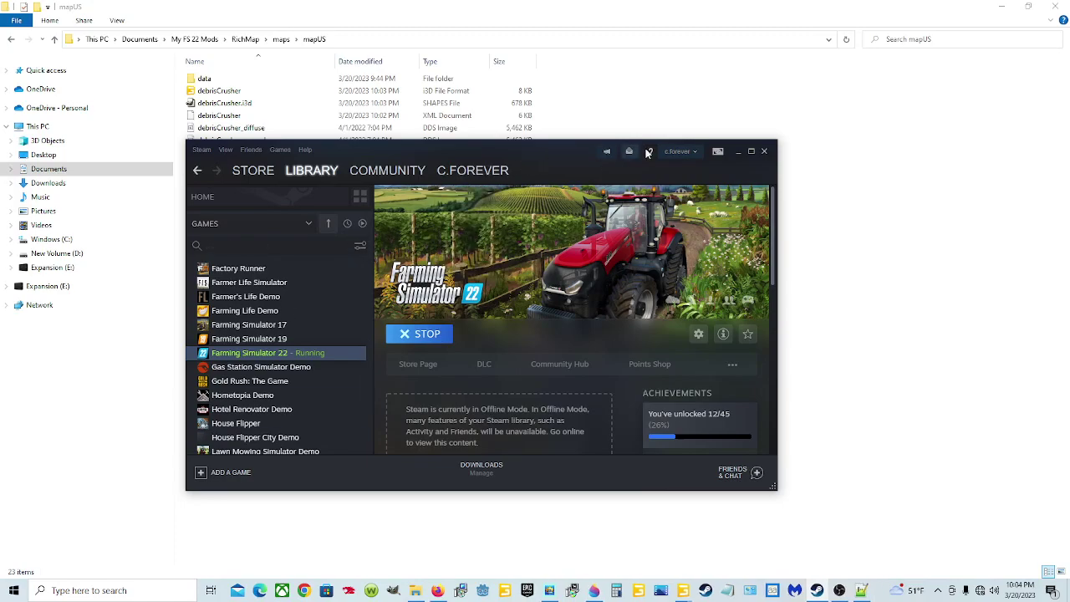
pyautogui.click(763, 152)
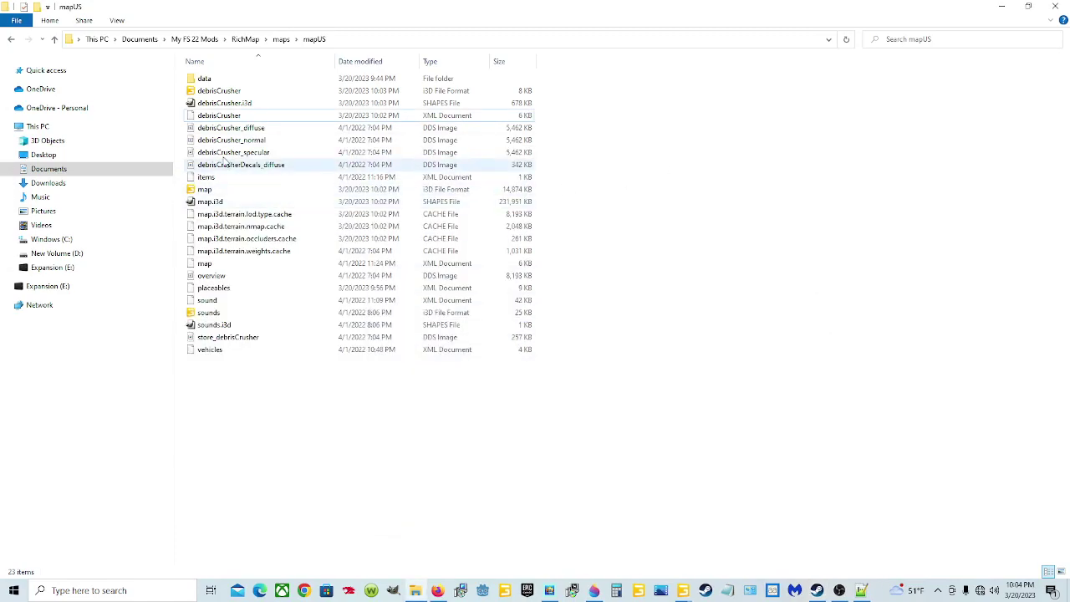
# Go up to the My FS 22 Mods folder and cut the RichMap folder
pyautogui.click(250, 40)
pyautogui.click(210, 40)
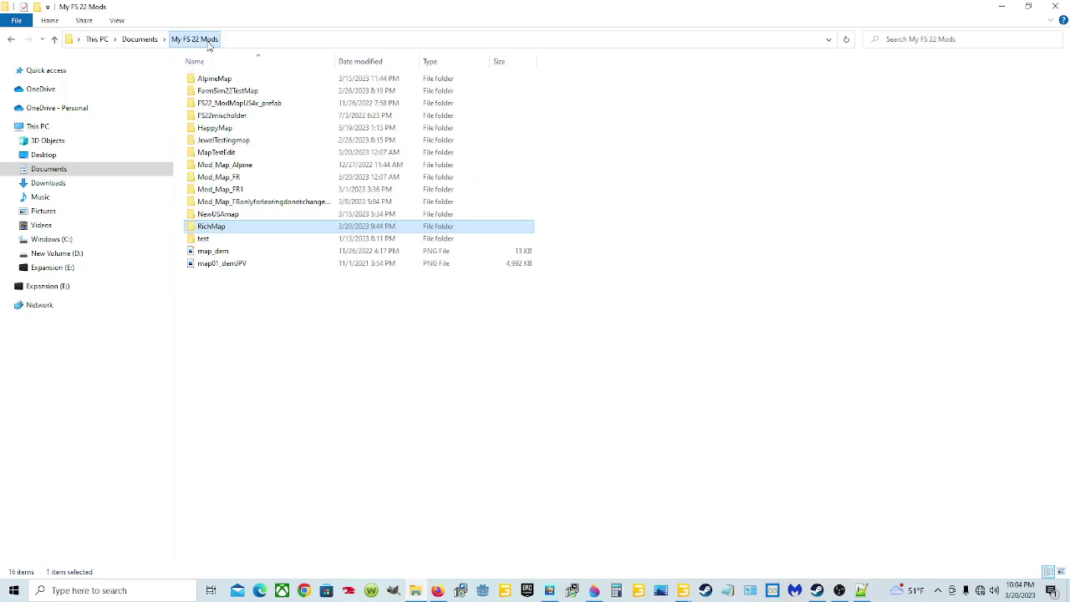
pyautogui.rightClick(235, 229)
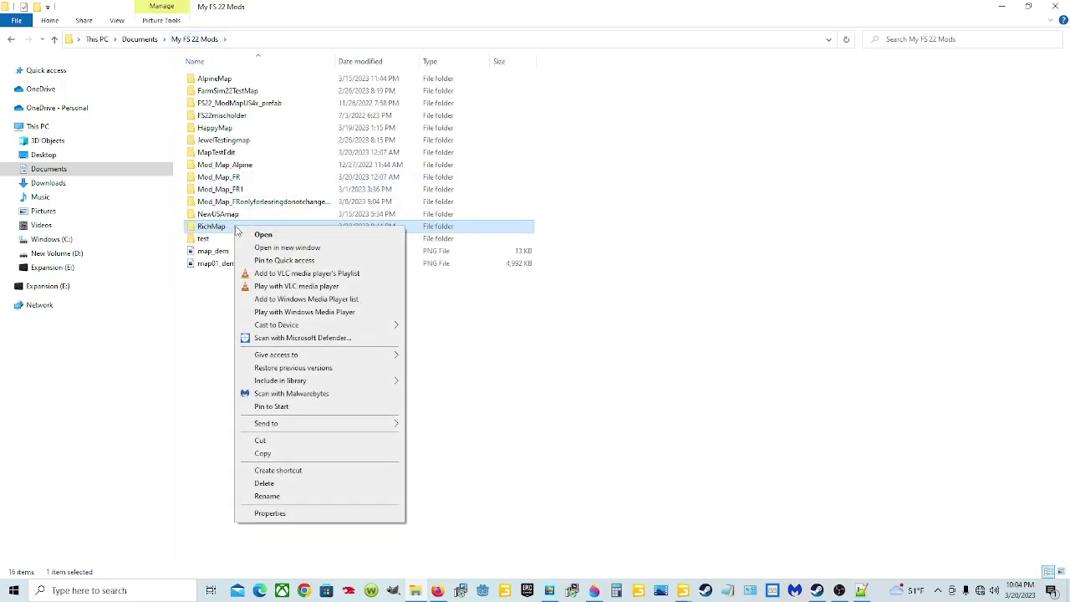
pyautogui.click(281, 451)
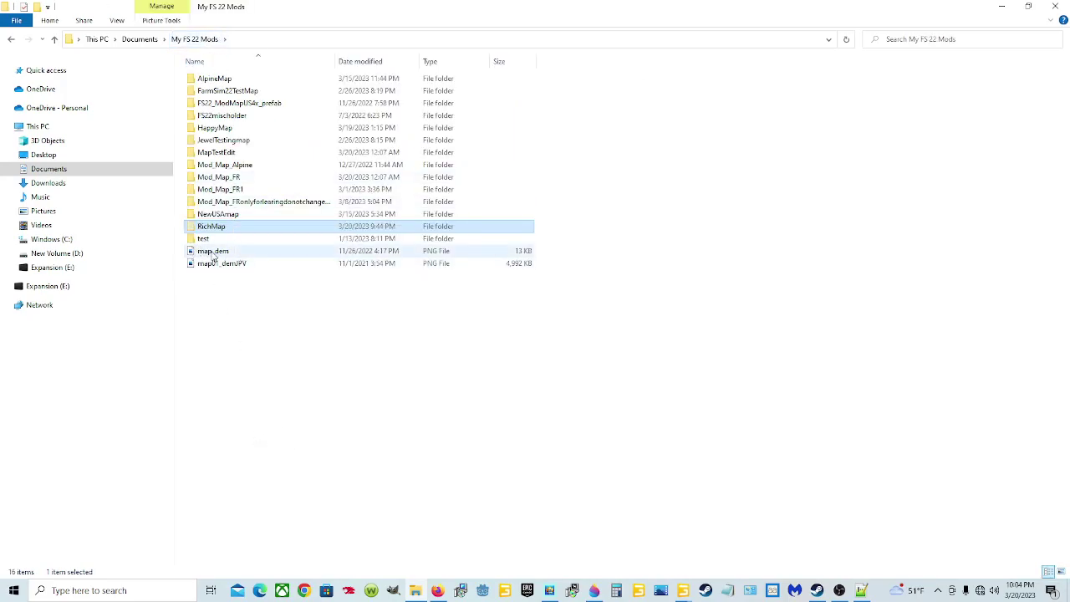
# Go to Documents, My Games, FarmingSimulator2022, look into the modA folder and open the mods folder
pyautogui.click(96, 171)
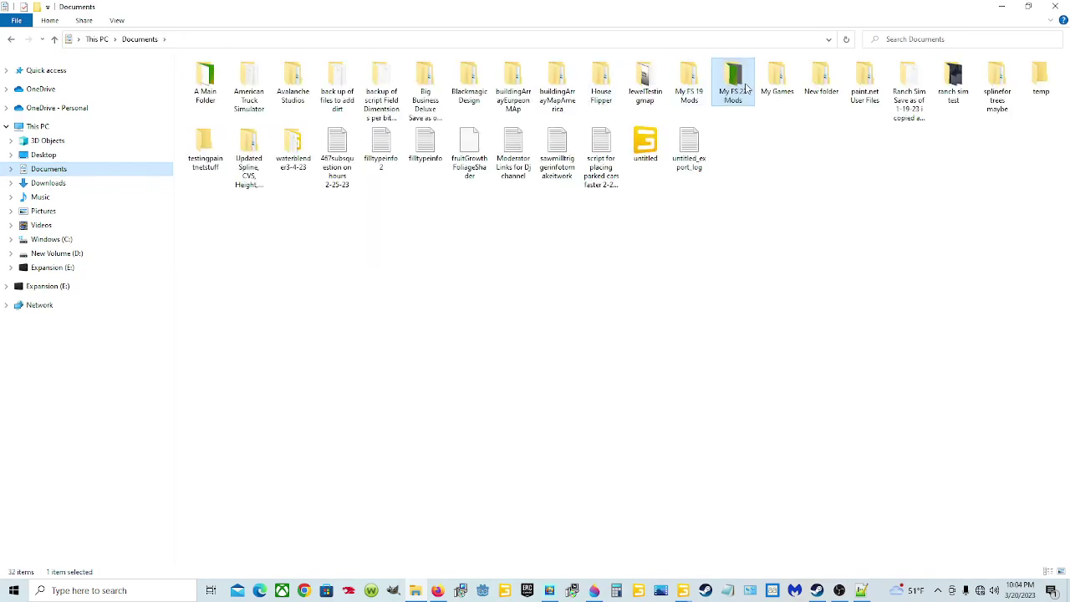
pyautogui.doubleClick(786, 83)
pyautogui.doubleClick(280, 104)
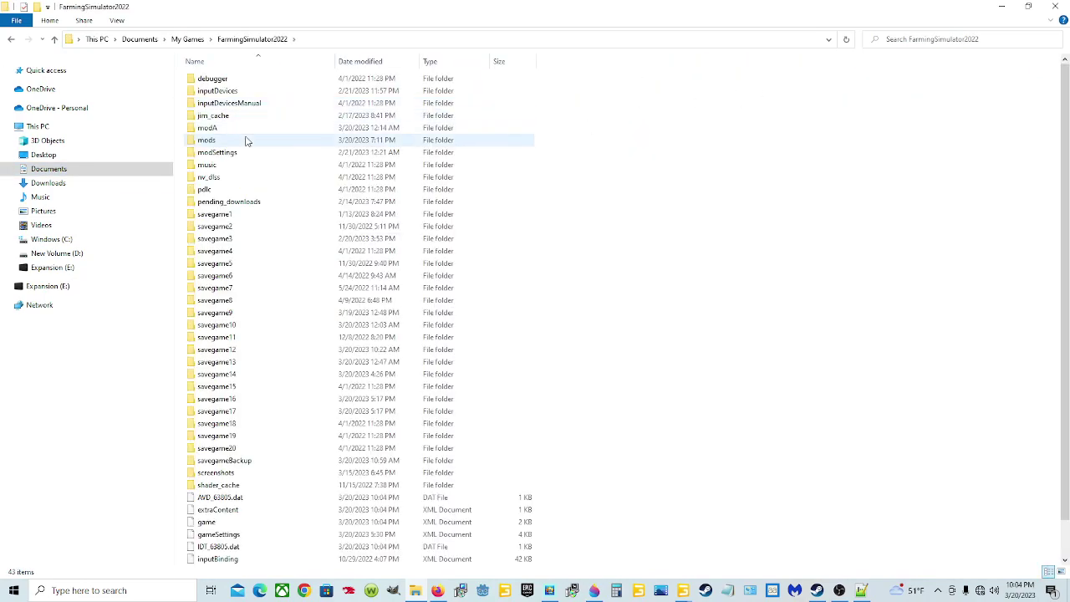
pyautogui.moveTo(217, 131)
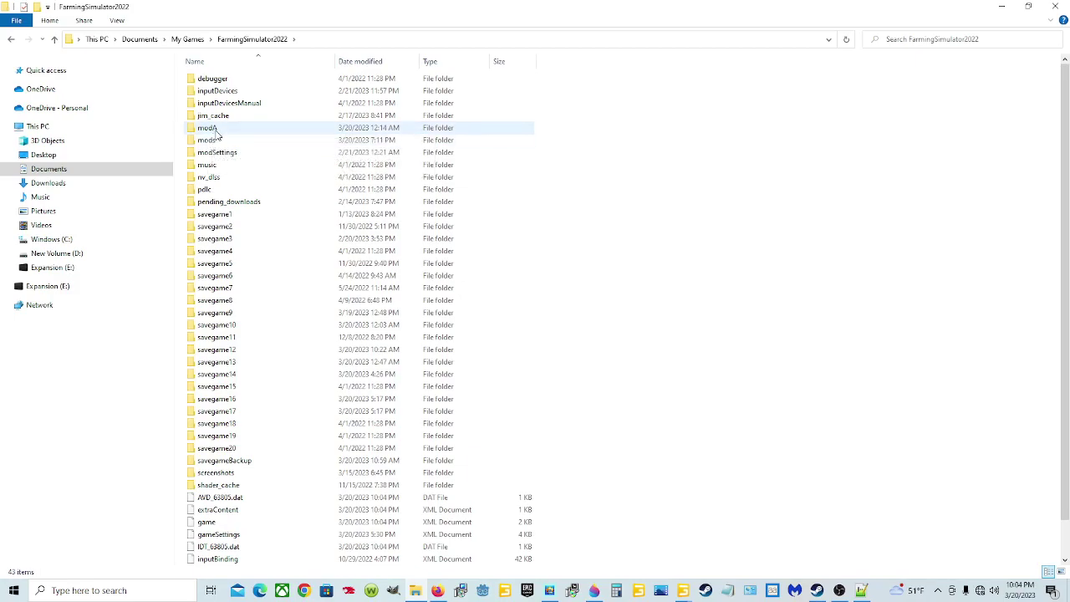
pyautogui.click(226, 132)
pyautogui.doubleClick(226, 131)
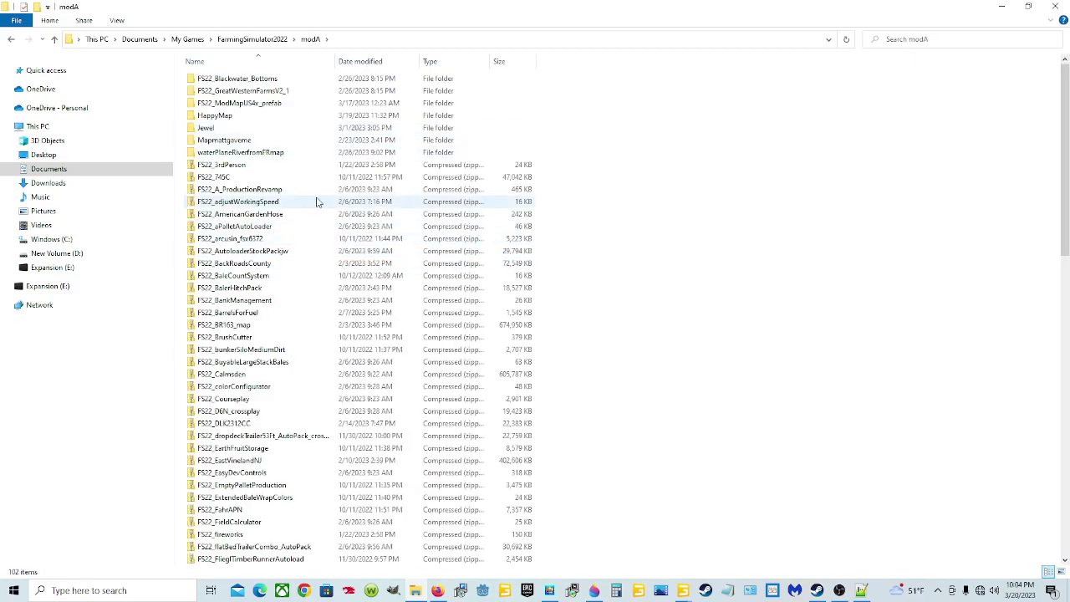
pyautogui.click(259, 40)
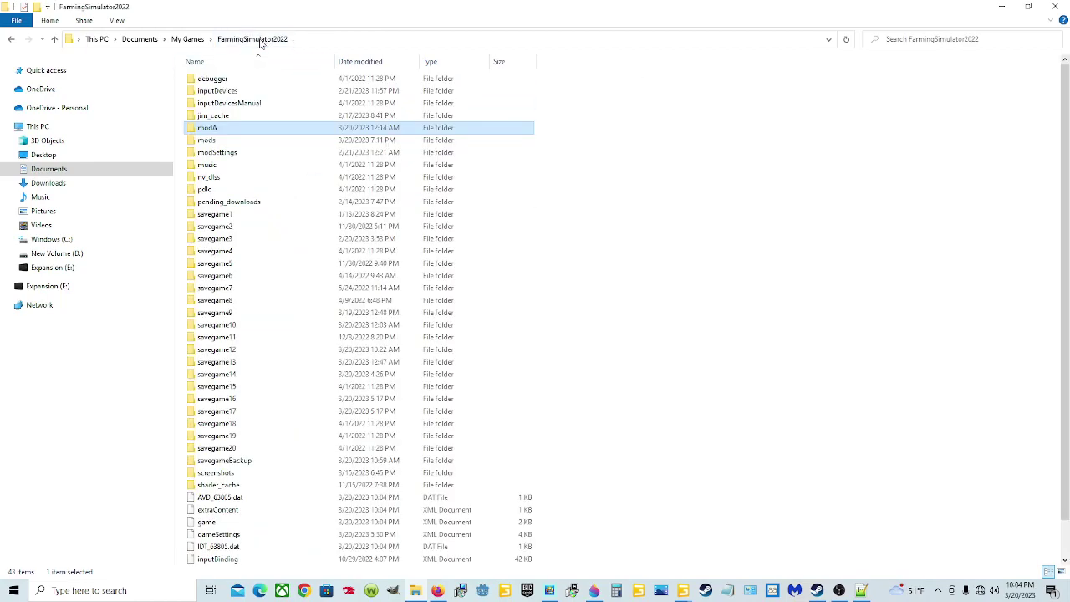
pyautogui.doubleClick(224, 142)
# Try to paste the RichMap folder into the FarmingSimulator2022 mods folder
pyautogui.rightClick(280, 178)
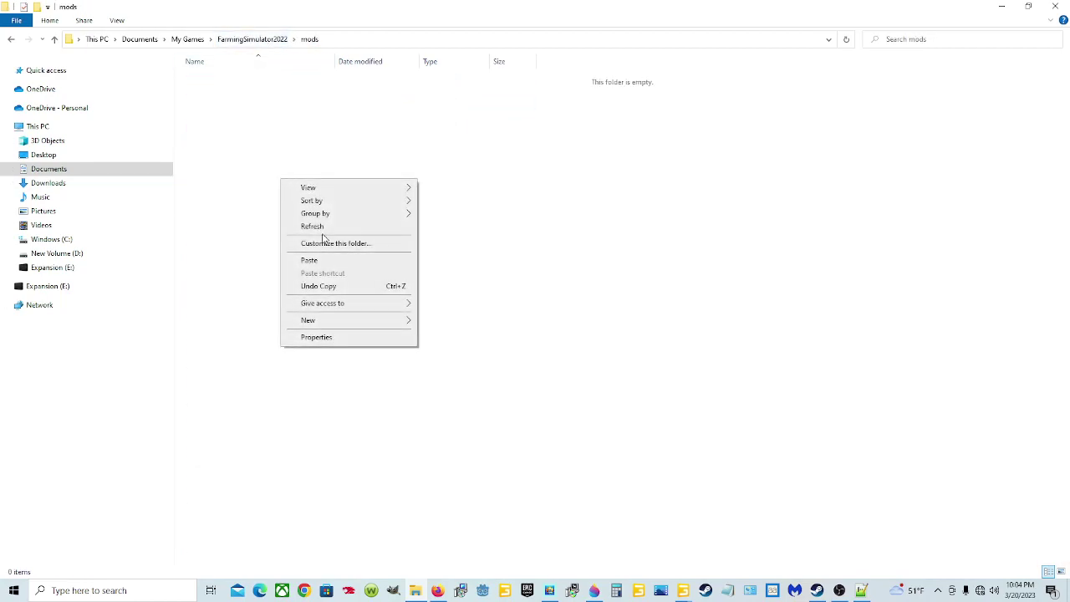
pyautogui.click(320, 261)
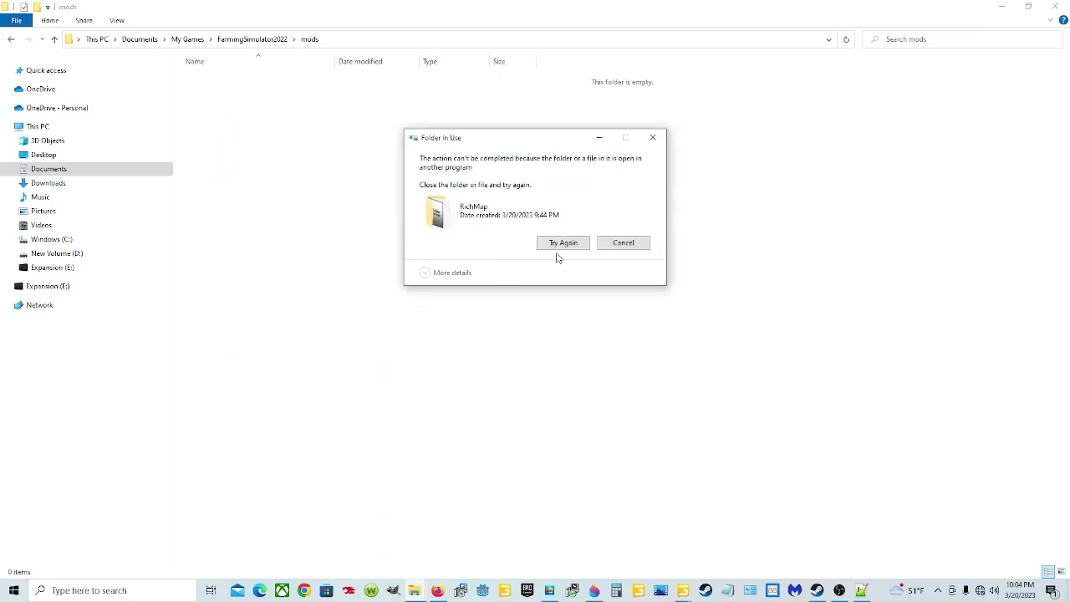
pyautogui.click(623, 243)
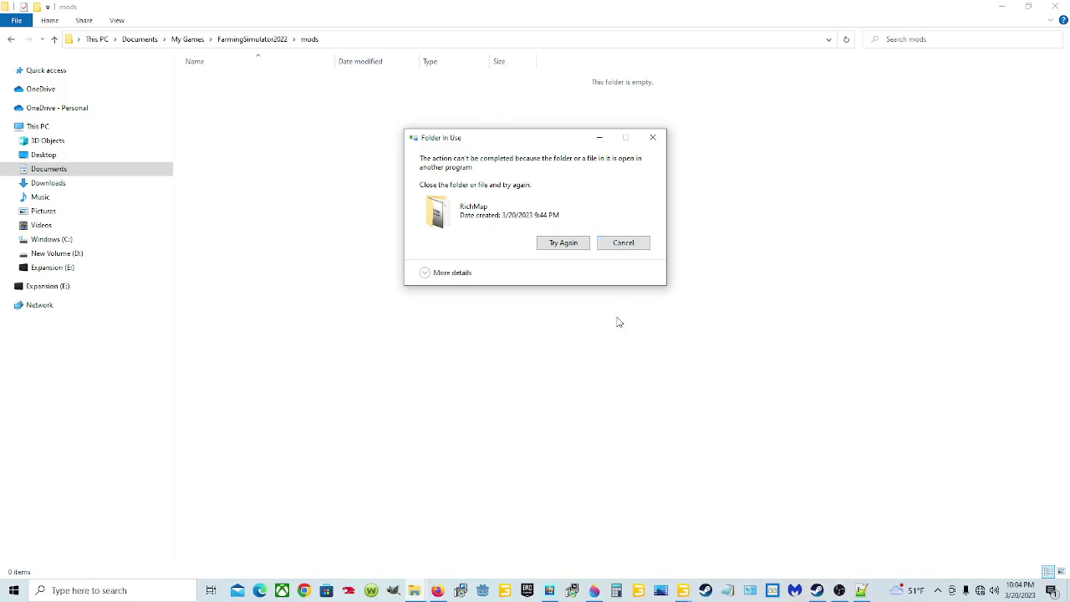
# Close the GIANTS Editor windows for debrisCrusher.i3d and map.i3d, saving the changes to map.i3d
pyautogui.moveTo(694, 590)
pyautogui.click(715, 539)
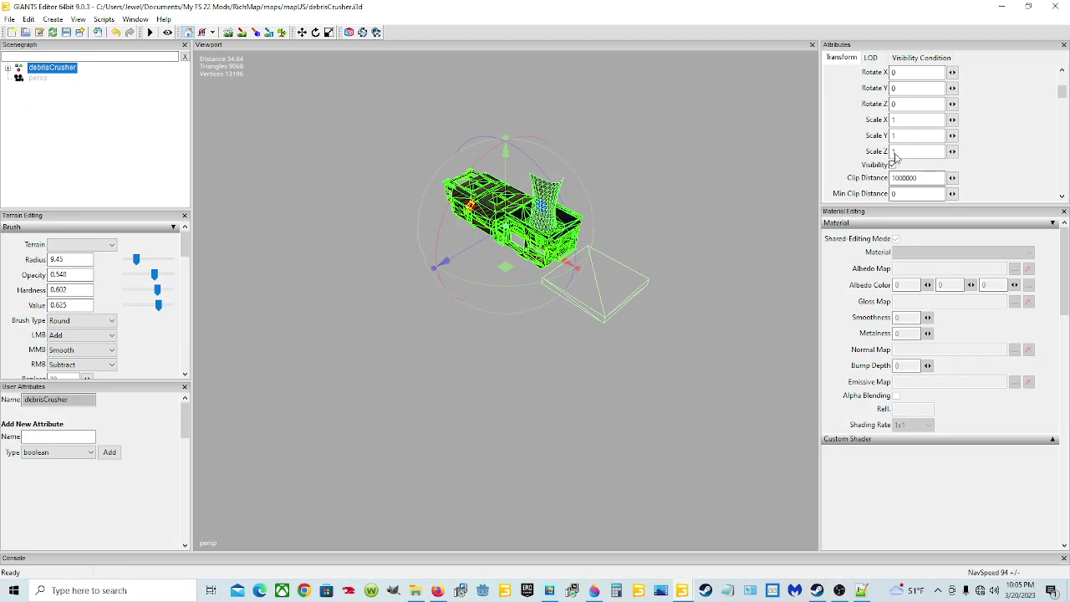
pyautogui.click(1057, 8)
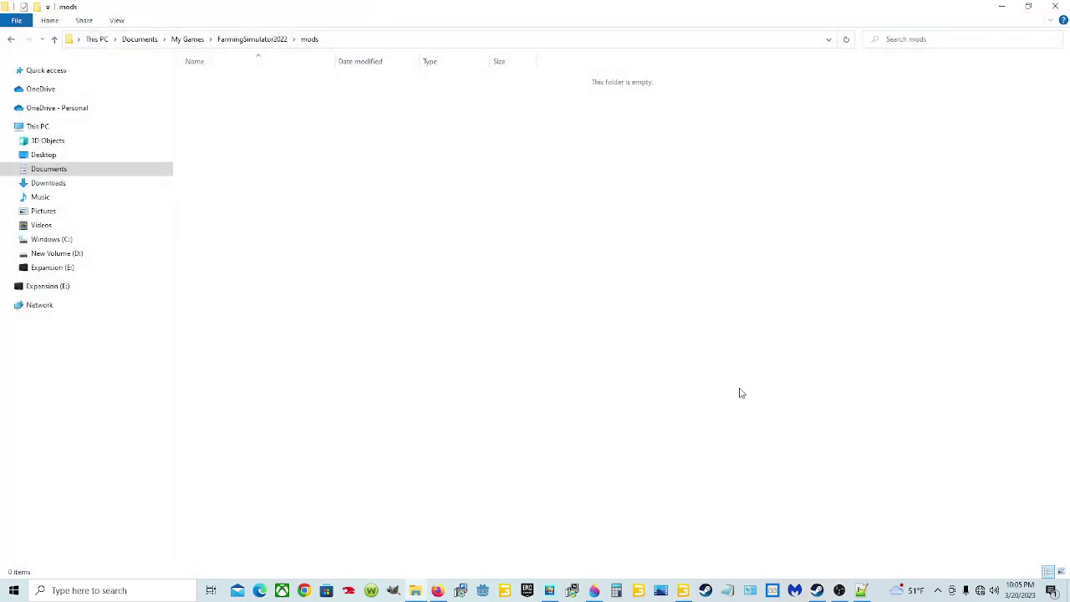
pyautogui.click(684, 590)
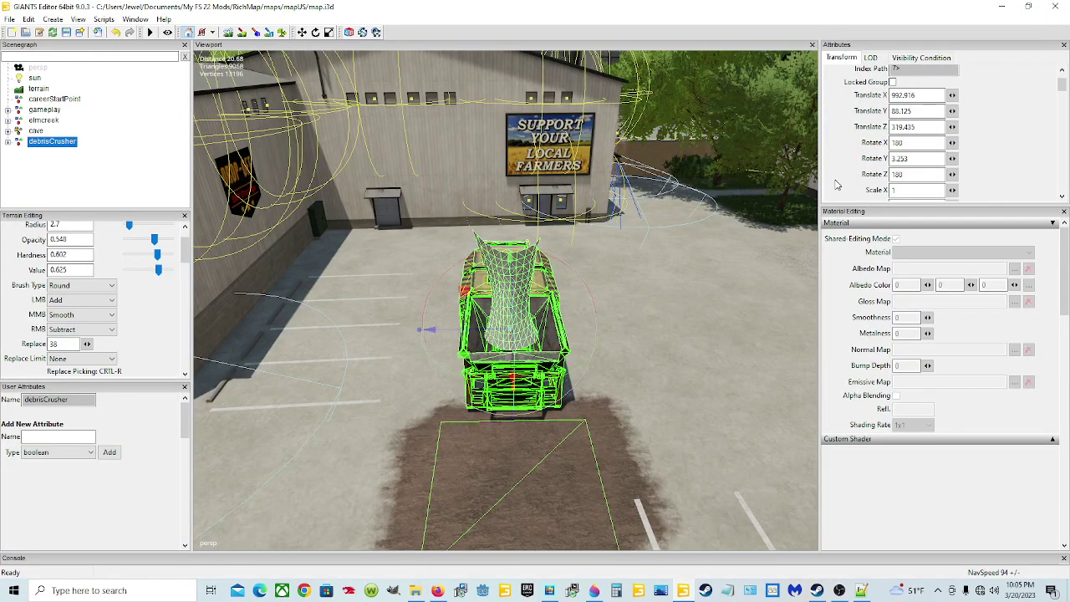
pyautogui.click(1057, 8)
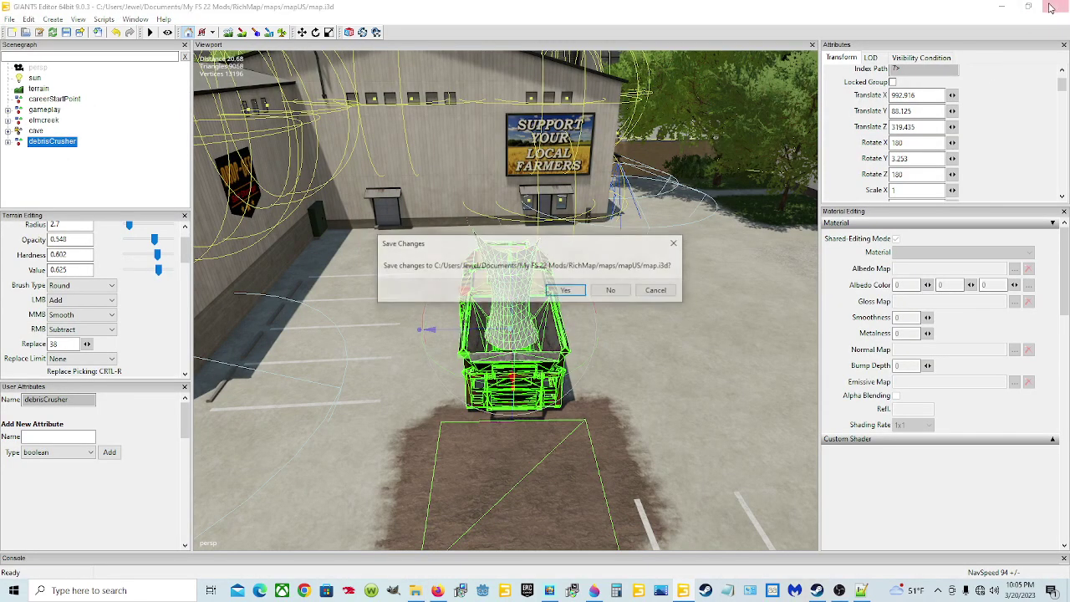
pyautogui.click(562, 290)
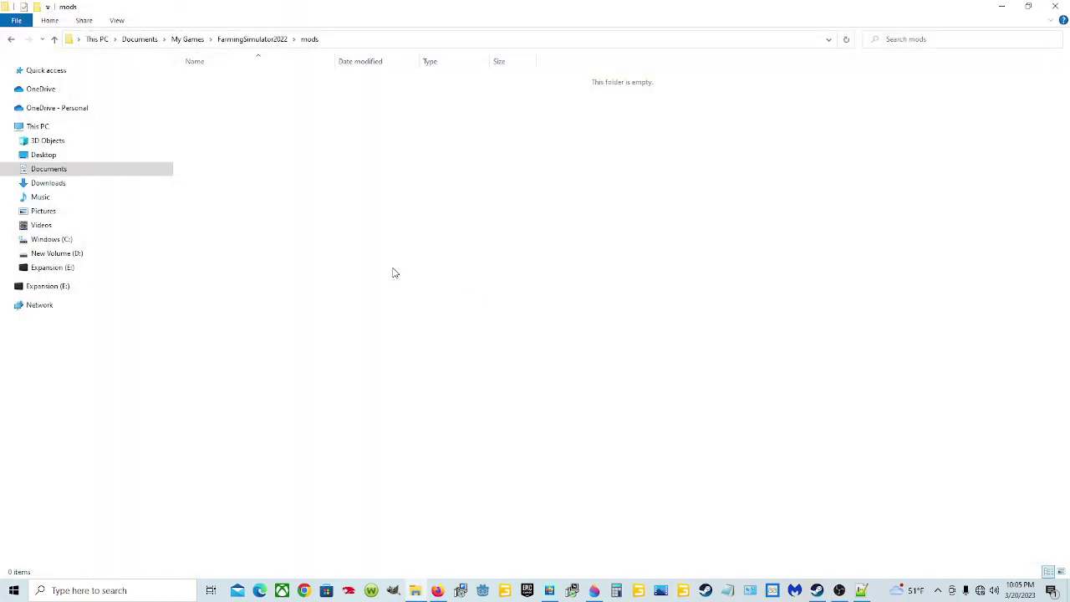
# Return to the My FS 22 Mods folder in Documents and cut the RichMap folder
pyautogui.rightClick(394, 273)
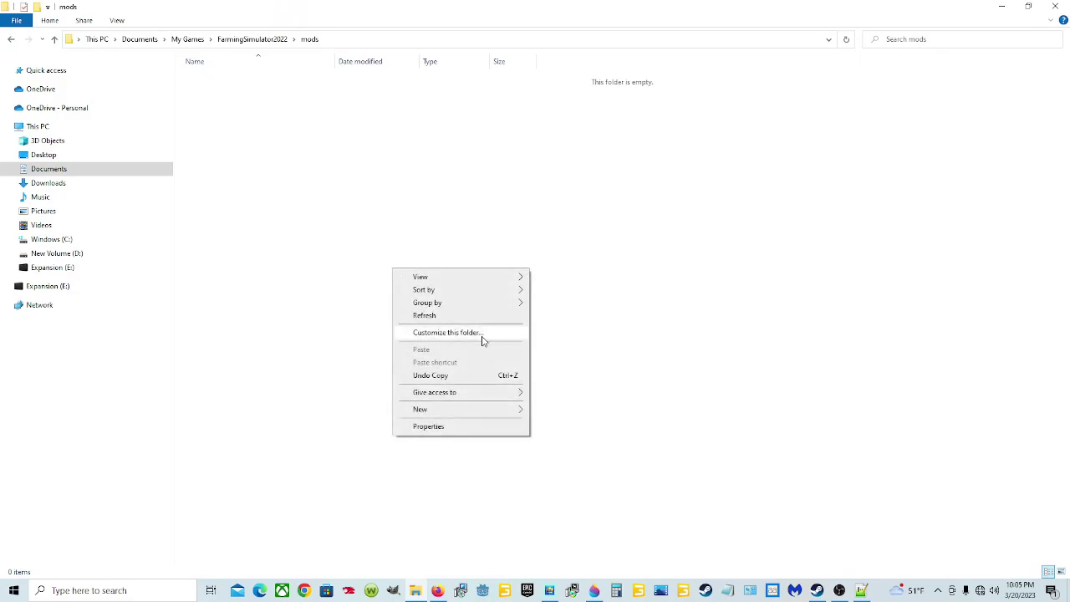
pyautogui.click(373, 335)
pyautogui.click(94, 171)
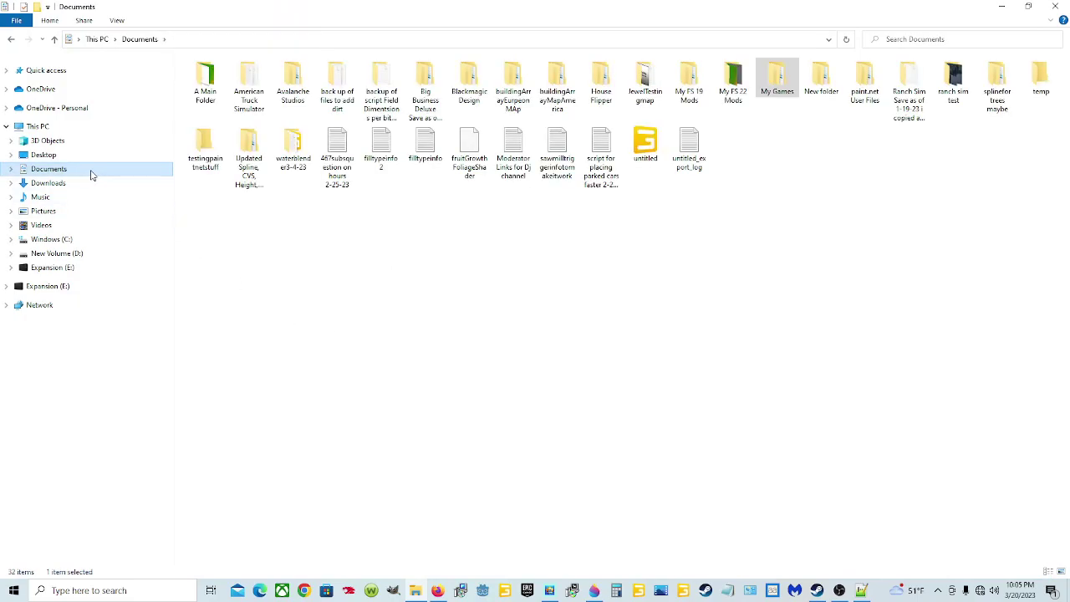
pyautogui.doubleClick(734, 84)
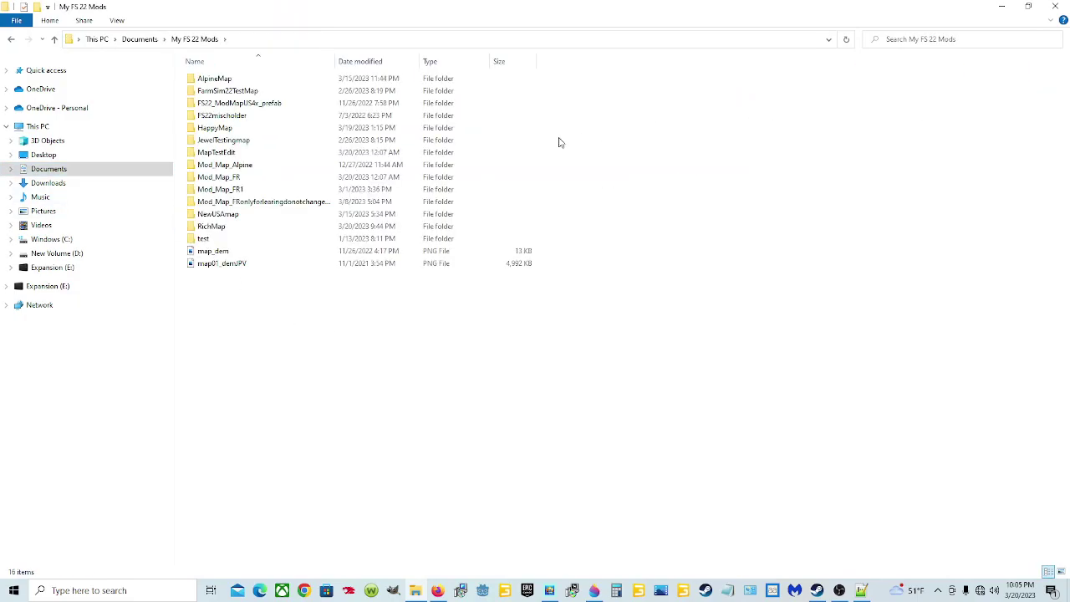
pyautogui.click(260, 226)
pyautogui.rightClick(255, 228)
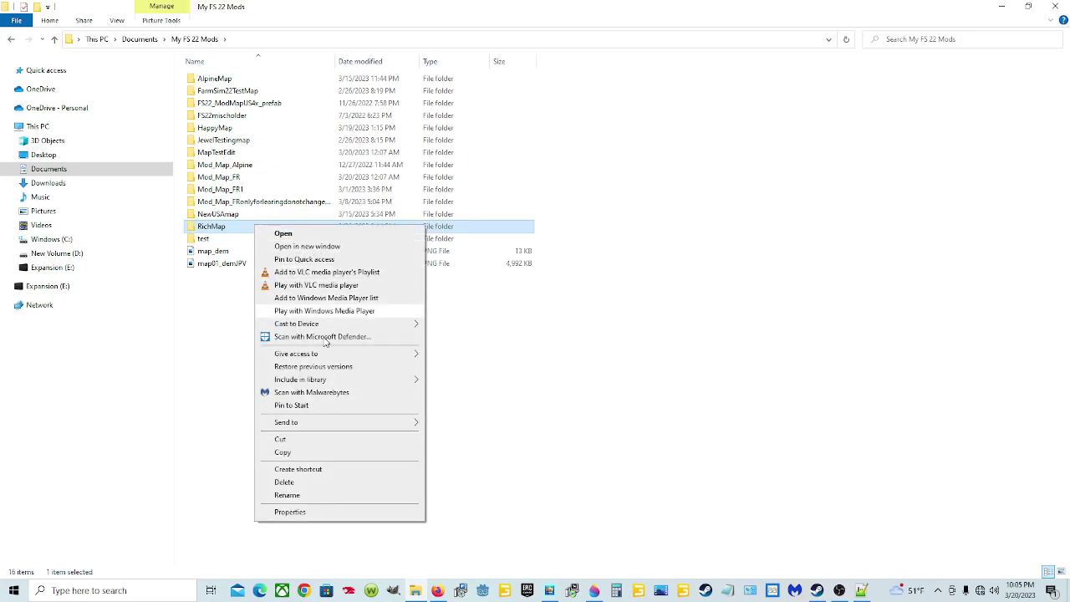
pyautogui.click(306, 438)
# Paste the RichMap folder into the mods folder under Documents, My Games, FarmingSimulator2022
pyautogui.click(90, 169)
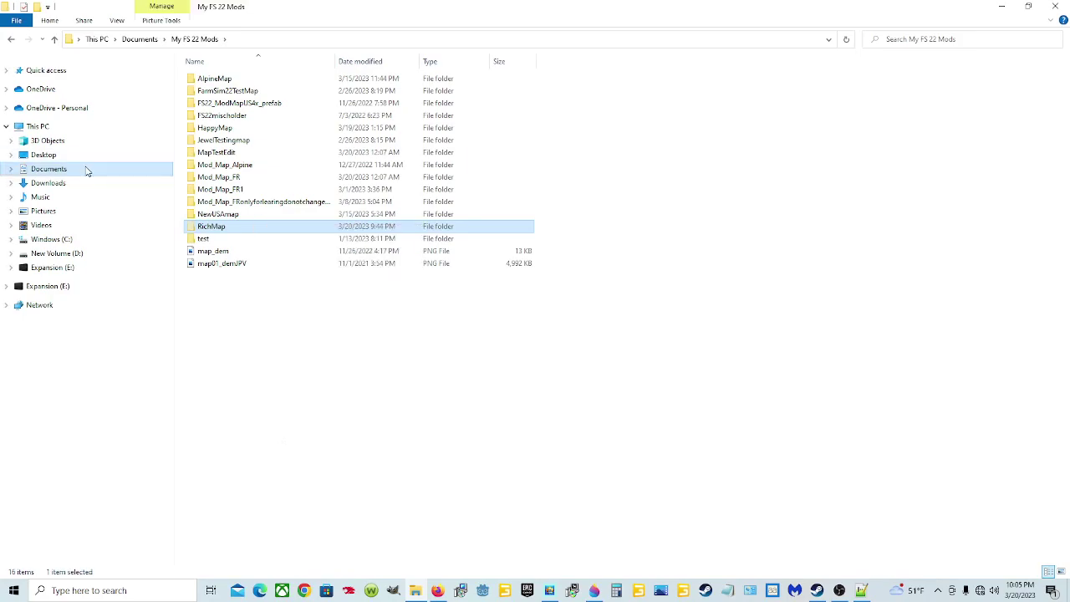
pyautogui.doubleClick(765, 88)
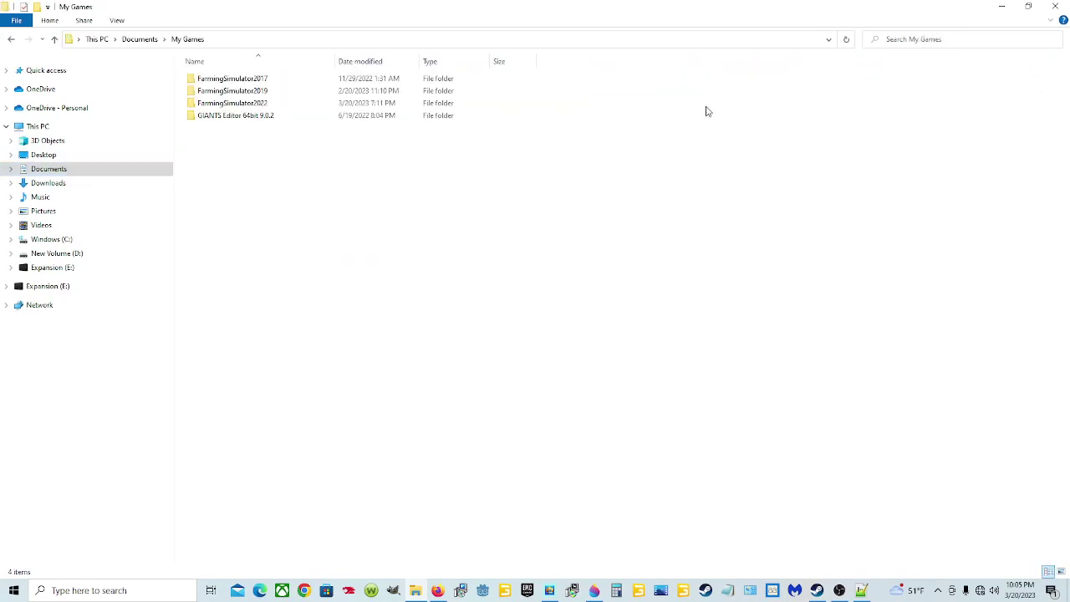
pyautogui.doubleClick(261, 104)
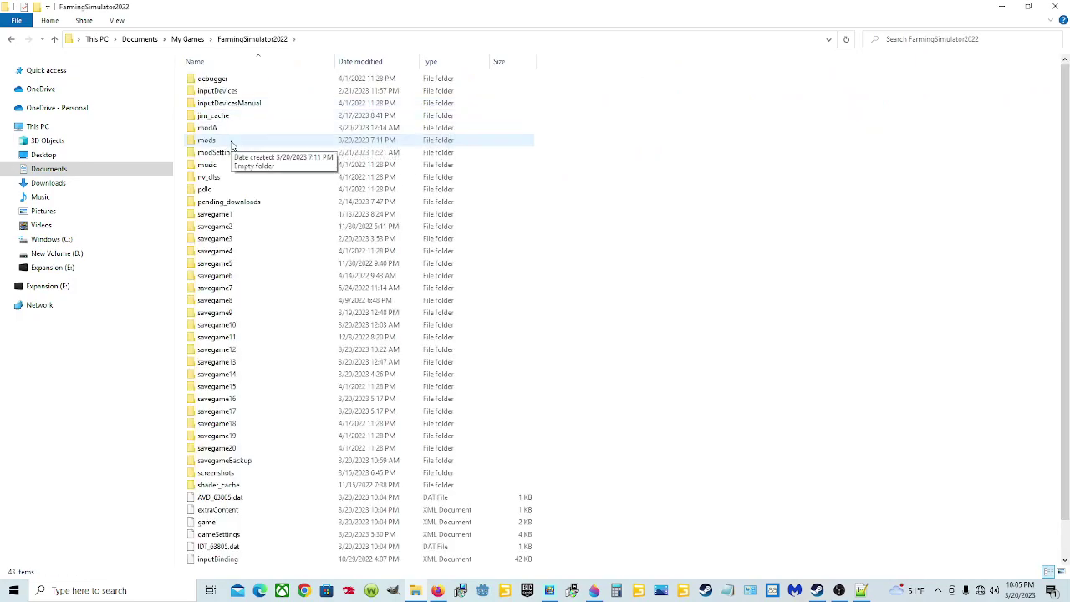
pyautogui.doubleClick(232, 144)
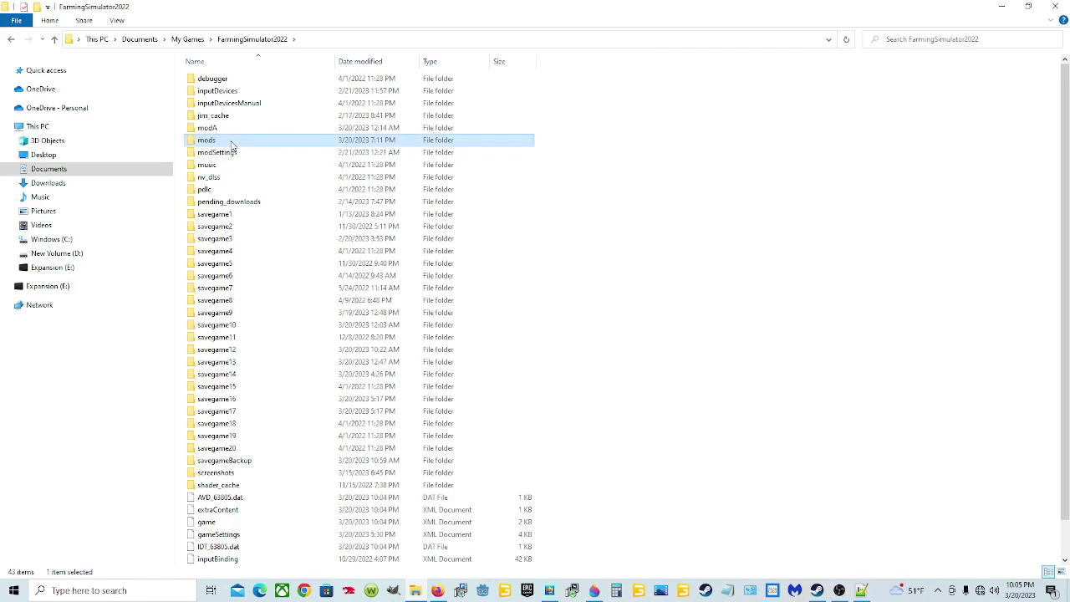
pyautogui.rightClick(349, 194)
pyautogui.click(380, 273)
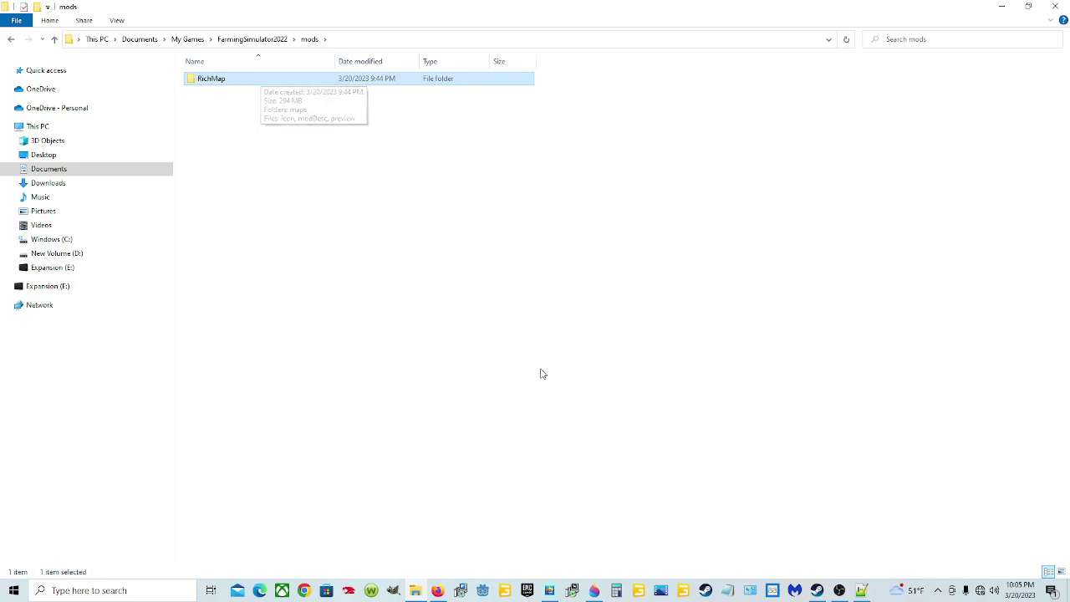
# Switch to Steam, launch Farming Simulator 22 and skip the intro
pyautogui.click(817, 591)
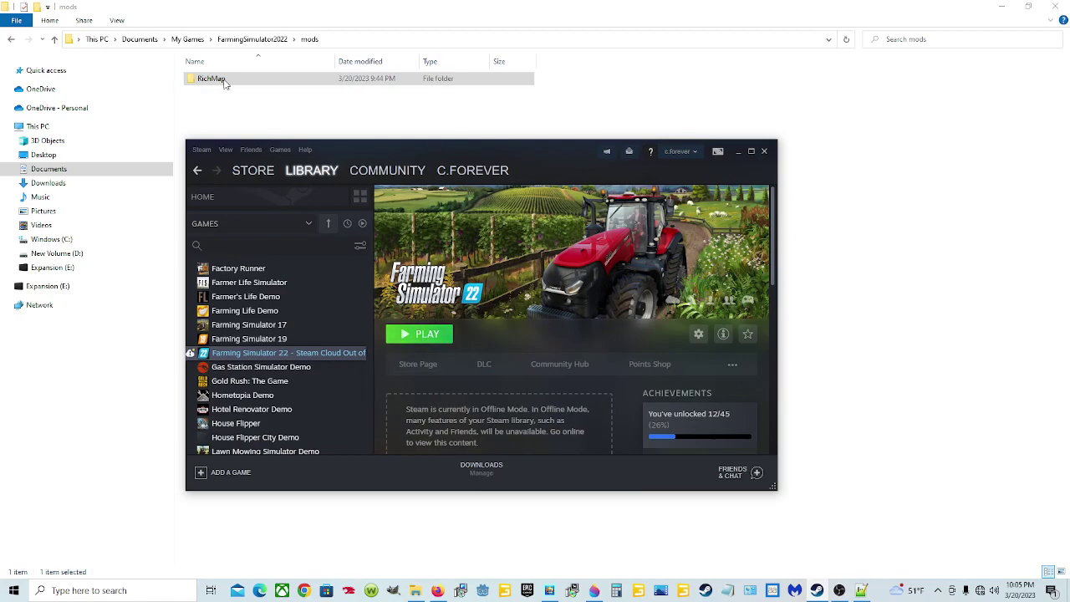
pyautogui.click(435, 338)
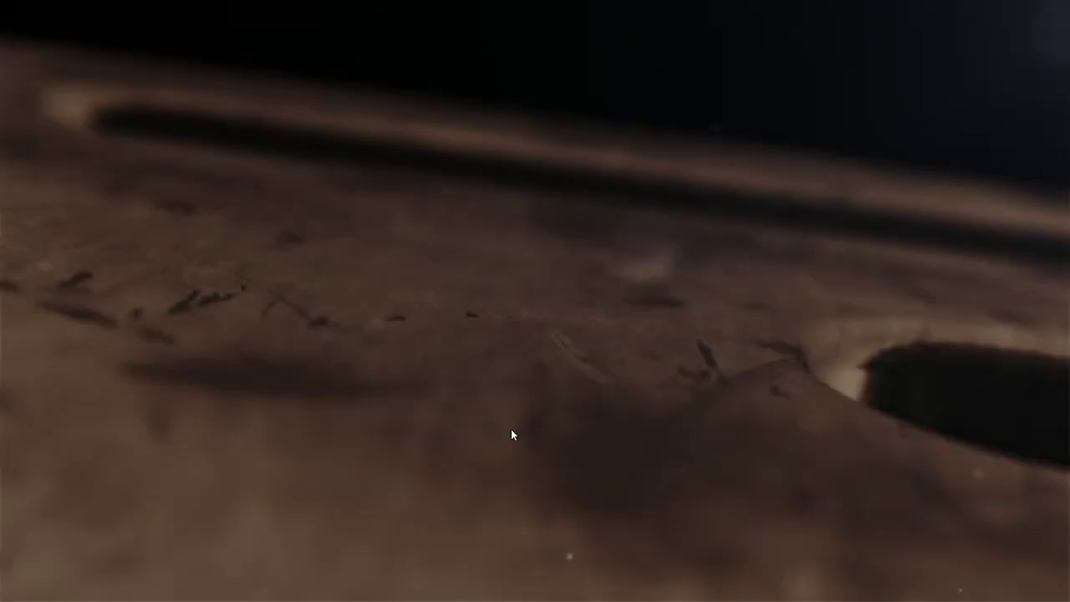
pyautogui.click(438, 446)
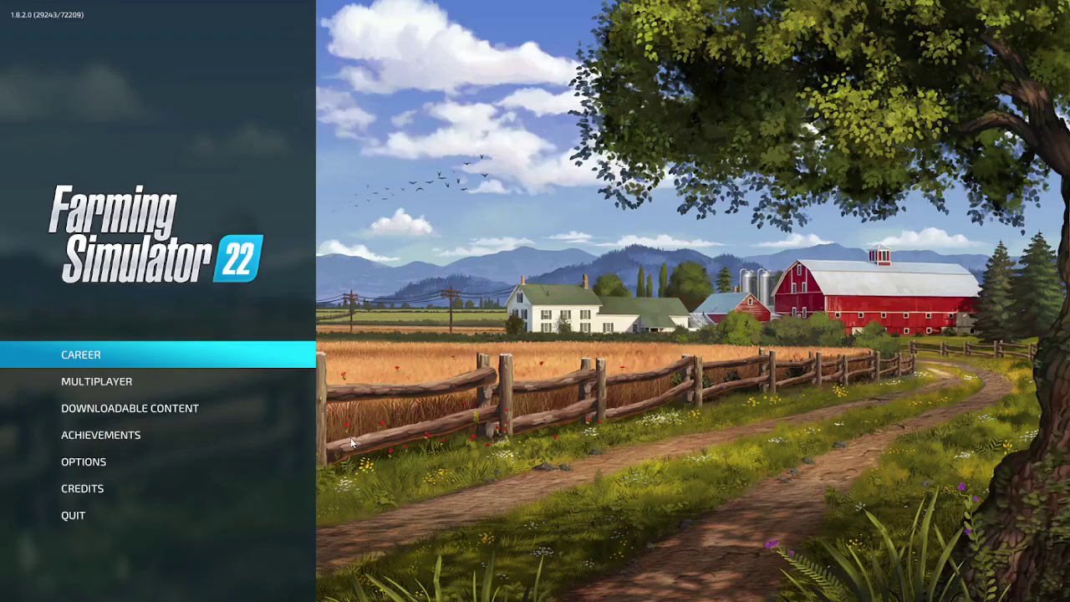
# Begin a new career in an empty save slot with the New Farmer mode
pyautogui.click(205, 354)
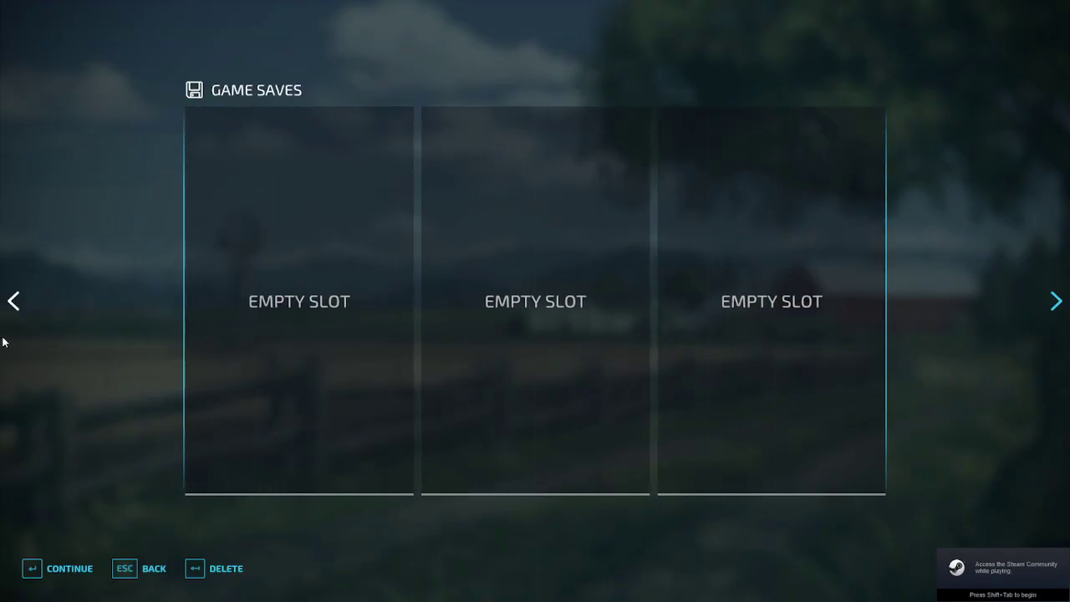
pyautogui.click(90, 574)
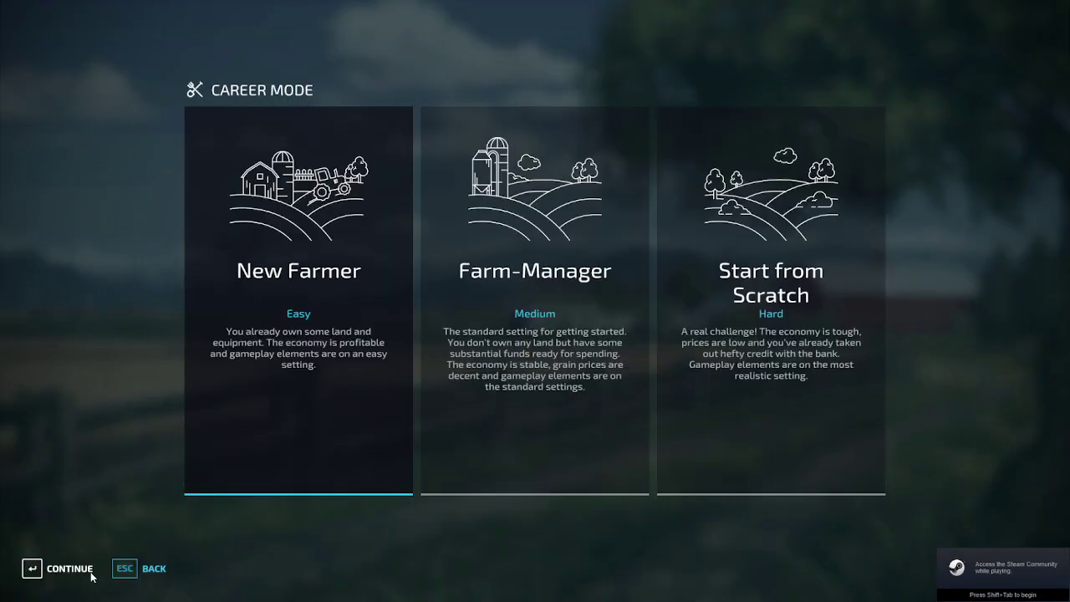
pyautogui.click(92, 575)
# Choose Mod Map US as the career map
pyautogui.press('Right')
pyautogui.press('Right')
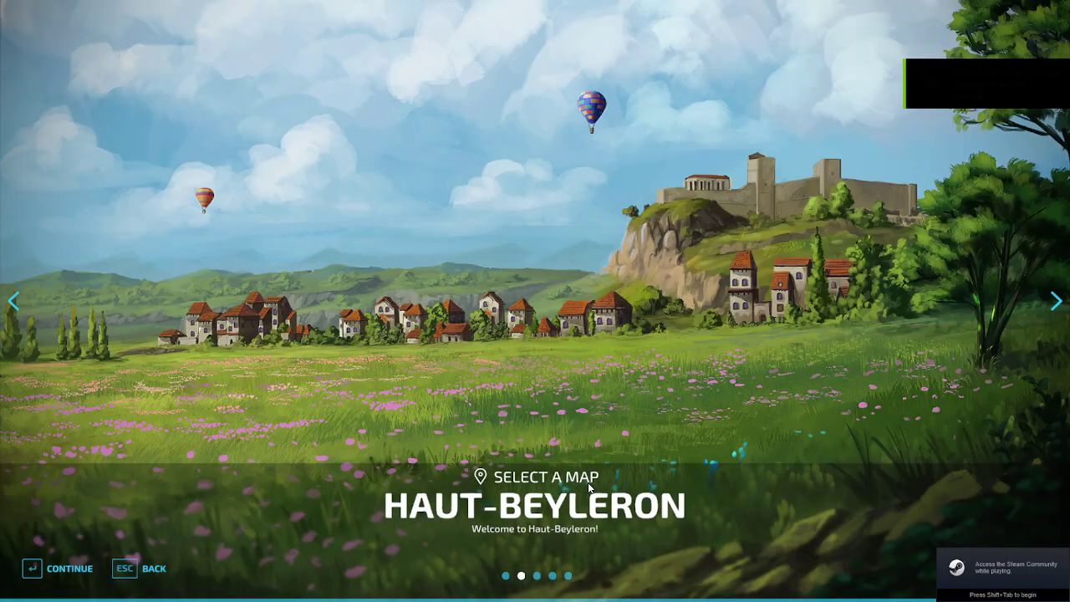
pyautogui.press('Right')
pyautogui.press('Right')
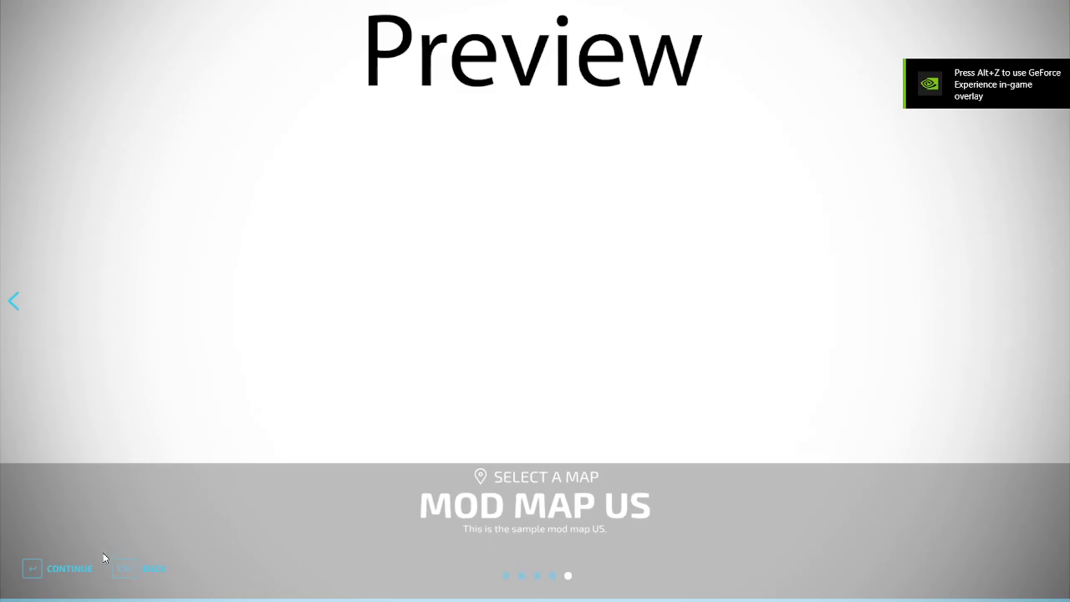
pyautogui.click(81, 572)
# Start the game with the My Mod Name mod enabled and confirm the preselected character
pyautogui.click(298, 568)
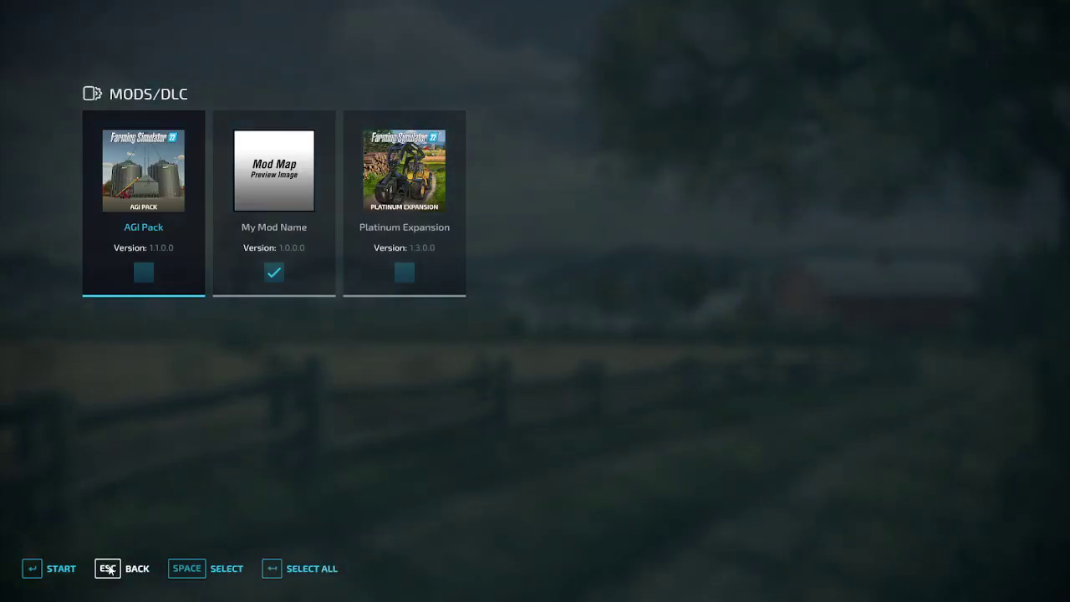
pyautogui.click(63, 570)
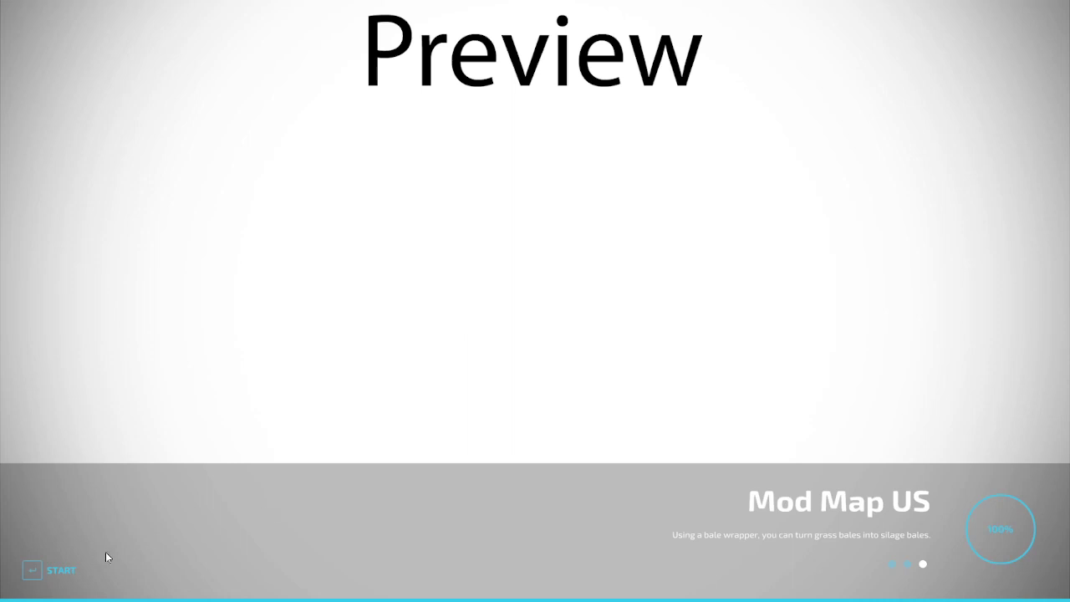
pyautogui.click(75, 573)
pyautogui.click(104, 568)
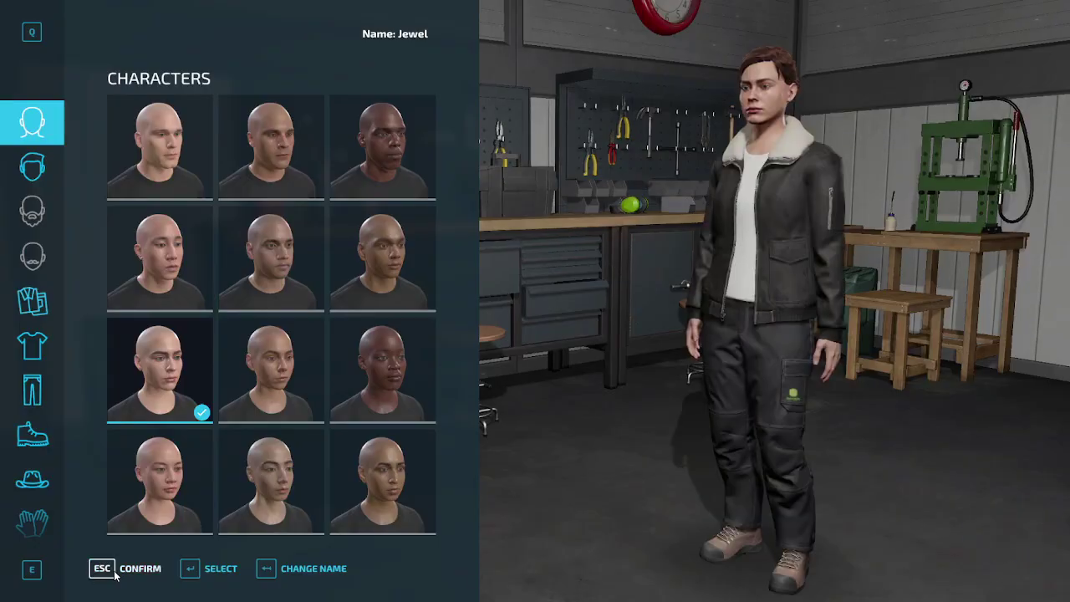
# Drive the tractor and stone picker up beside the debris crusher, stop at its unloading area and test unloading the stones
pyautogui.press('w')
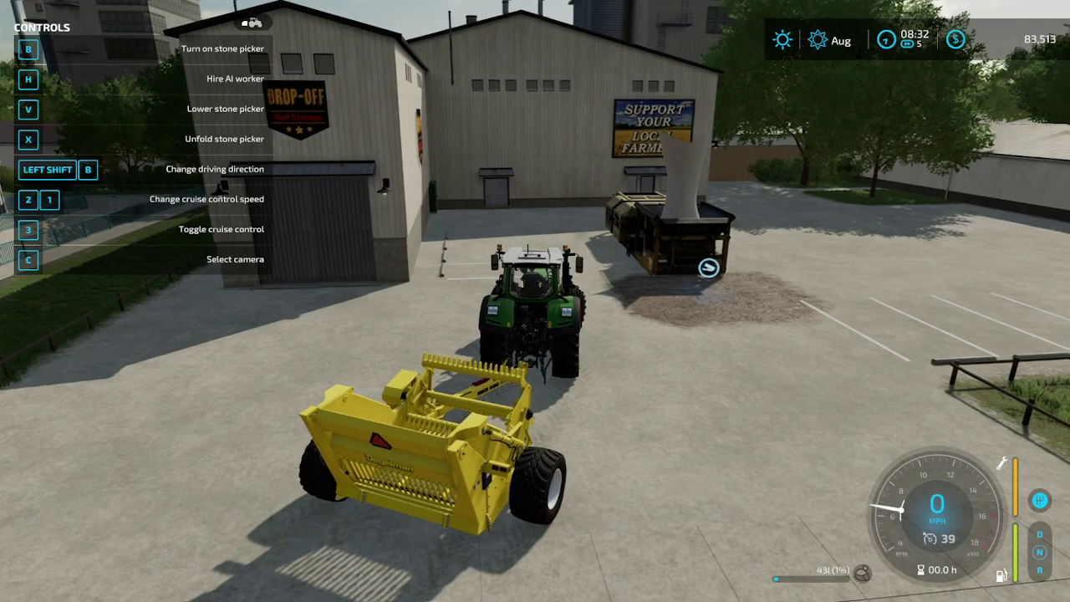
pyautogui.press('w')
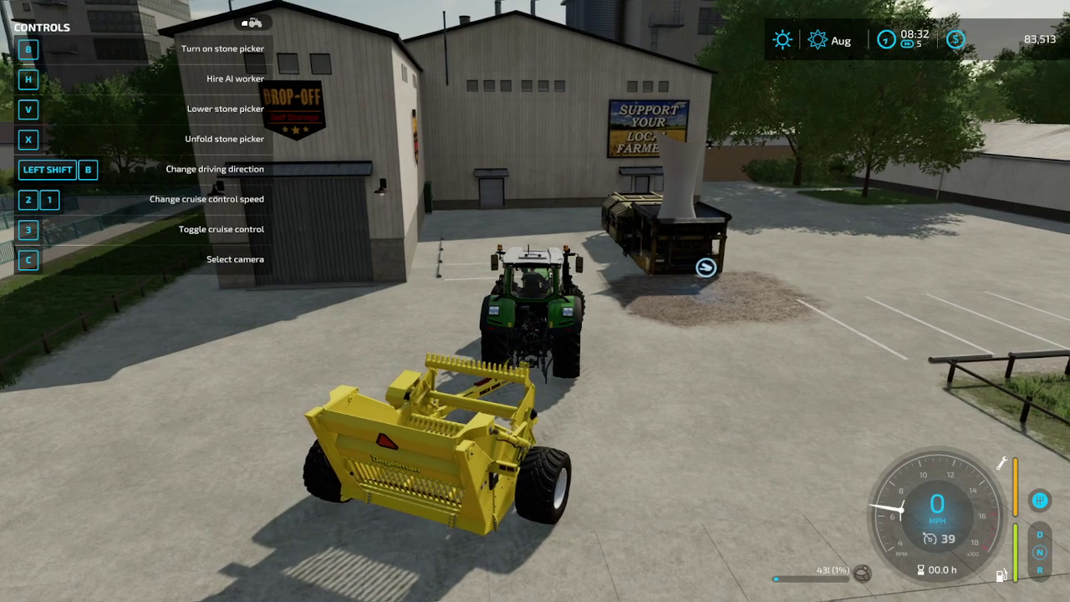
pyautogui.press('d')
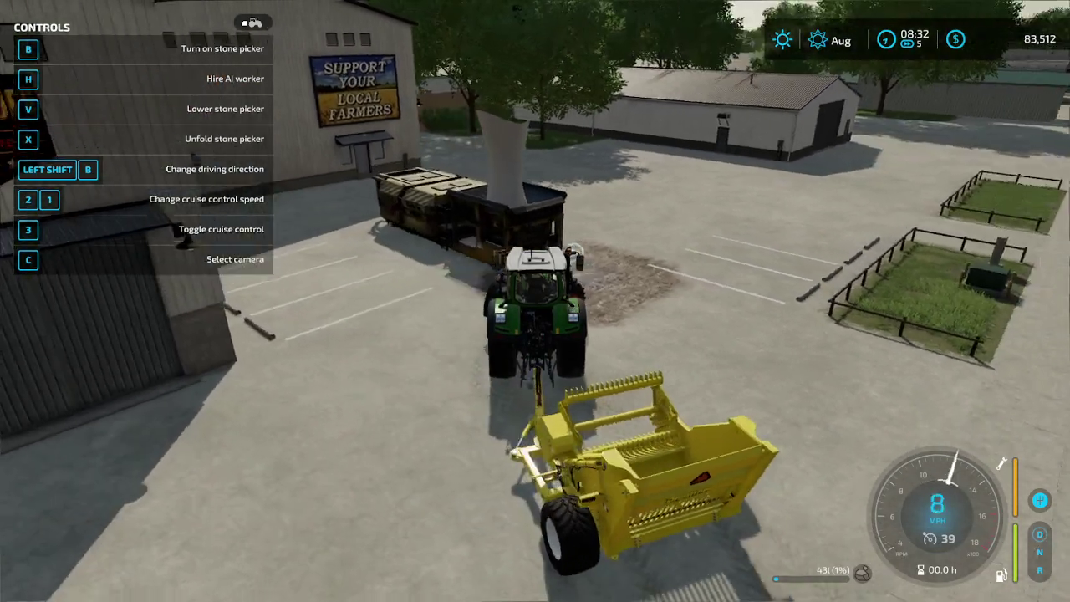
pyautogui.press('a')
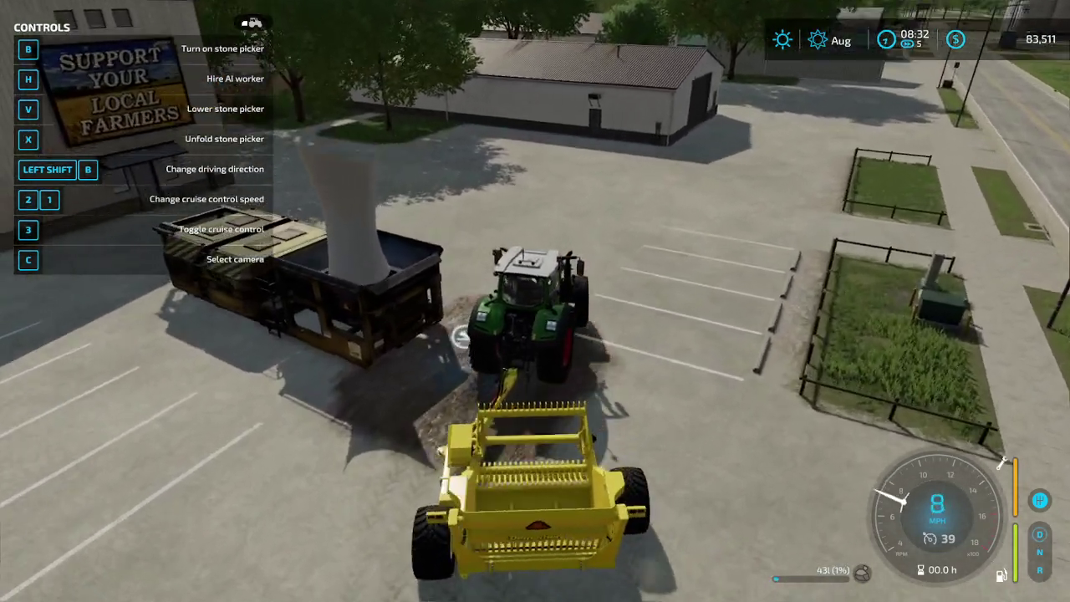
pyautogui.press('s')
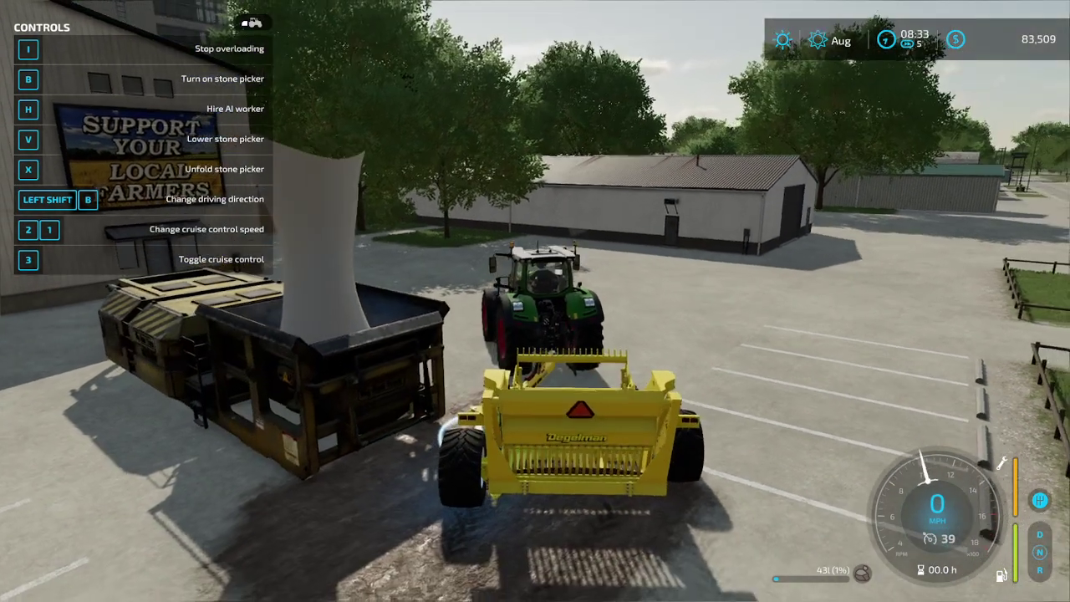
pyautogui.press('i')
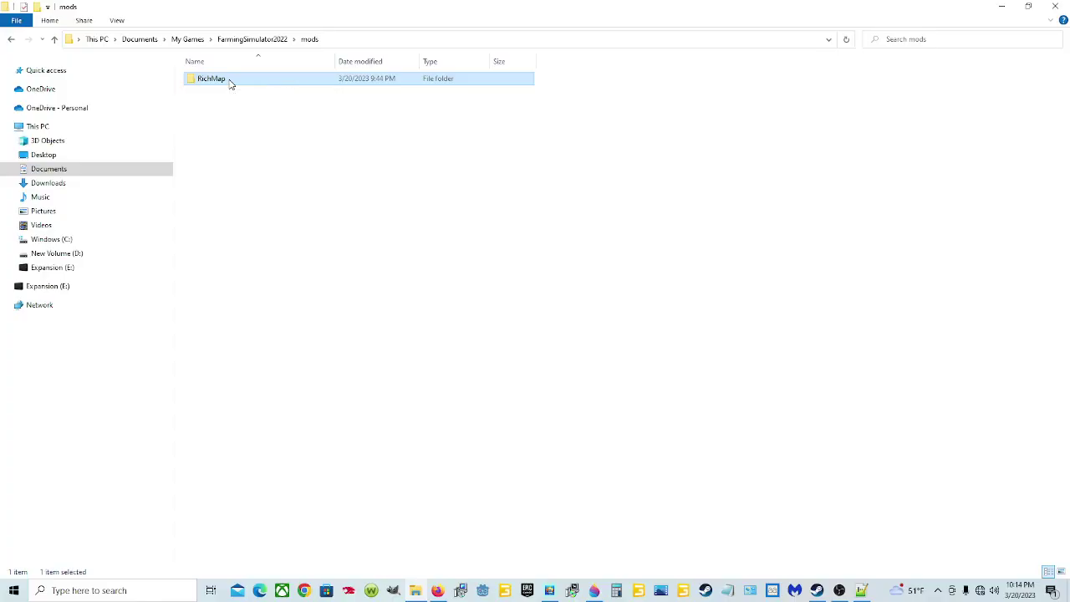
# Open the map i3d file from RichMap, maps, mapUS in GIANTS Editor 9.0.3 and dismiss the welcome window
pyautogui.doubleClick(232, 81)
pyautogui.doubleClick(231, 83)
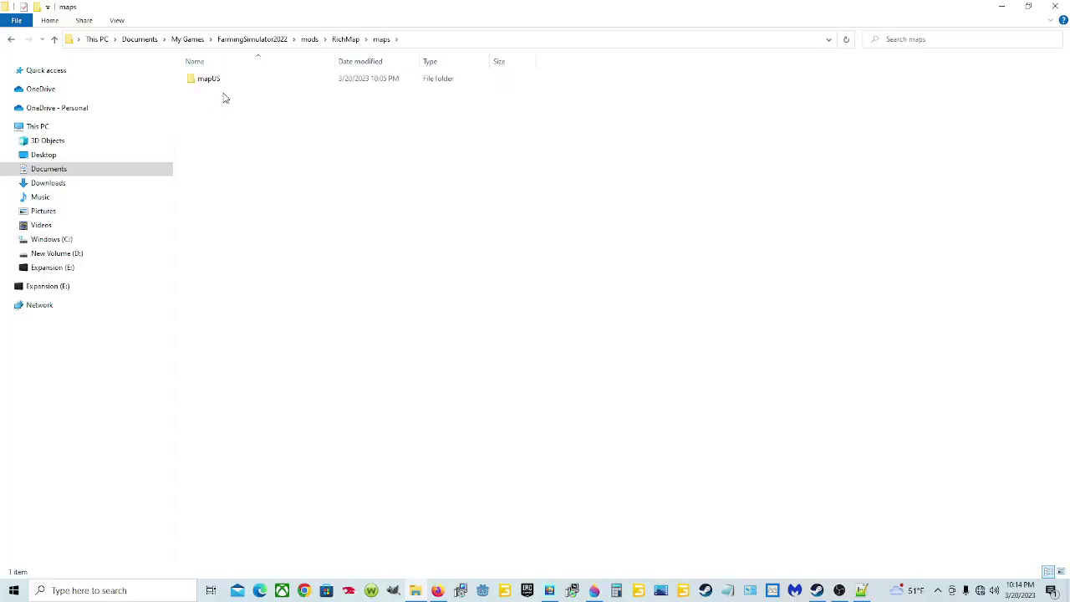
pyautogui.doubleClick(233, 81)
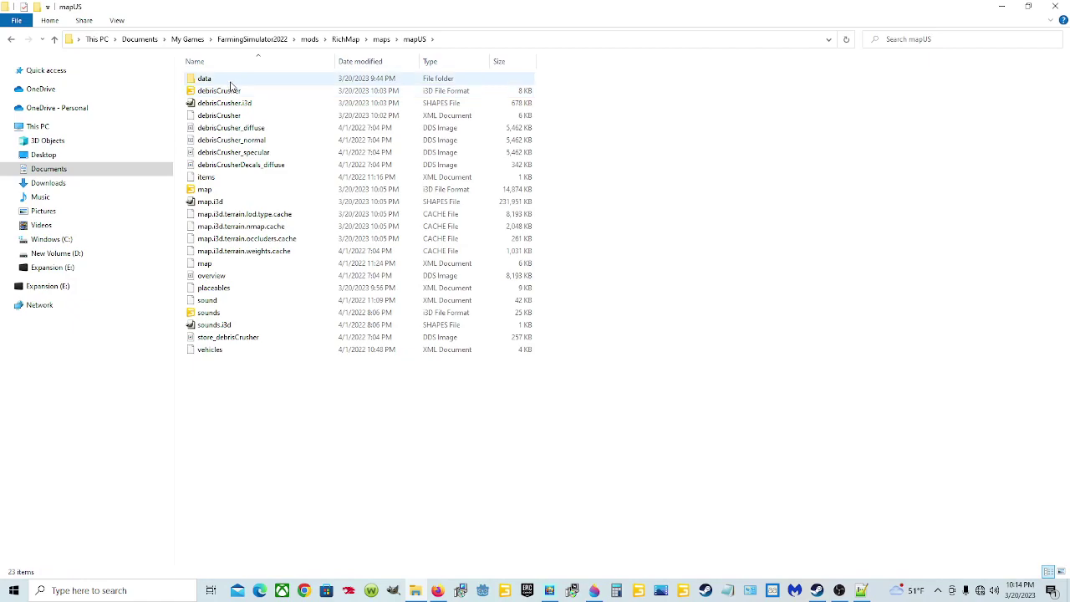
pyautogui.doubleClick(232, 189)
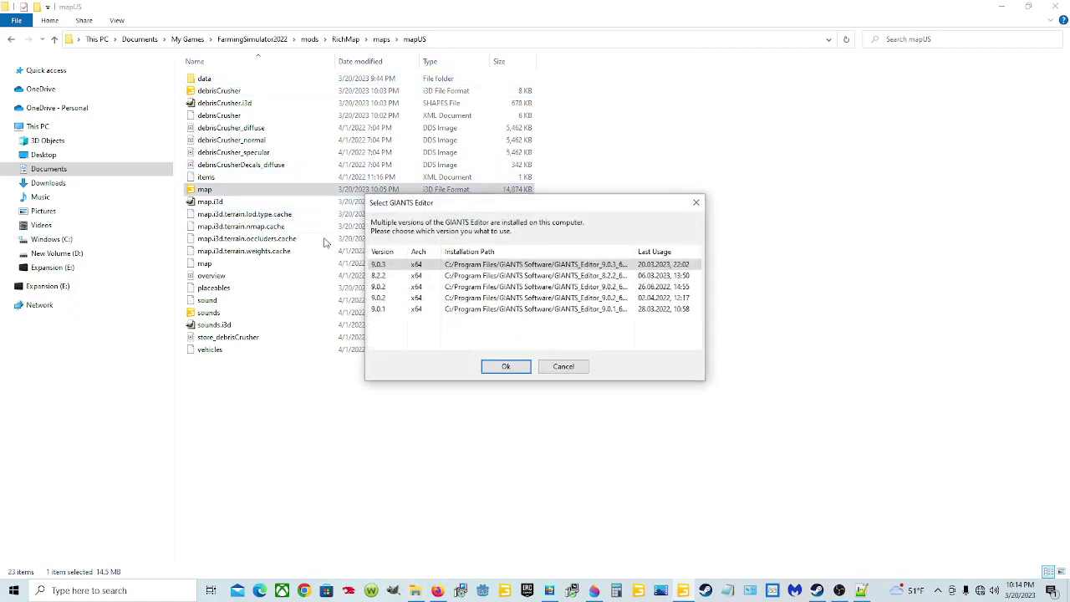
pyautogui.click(506, 366)
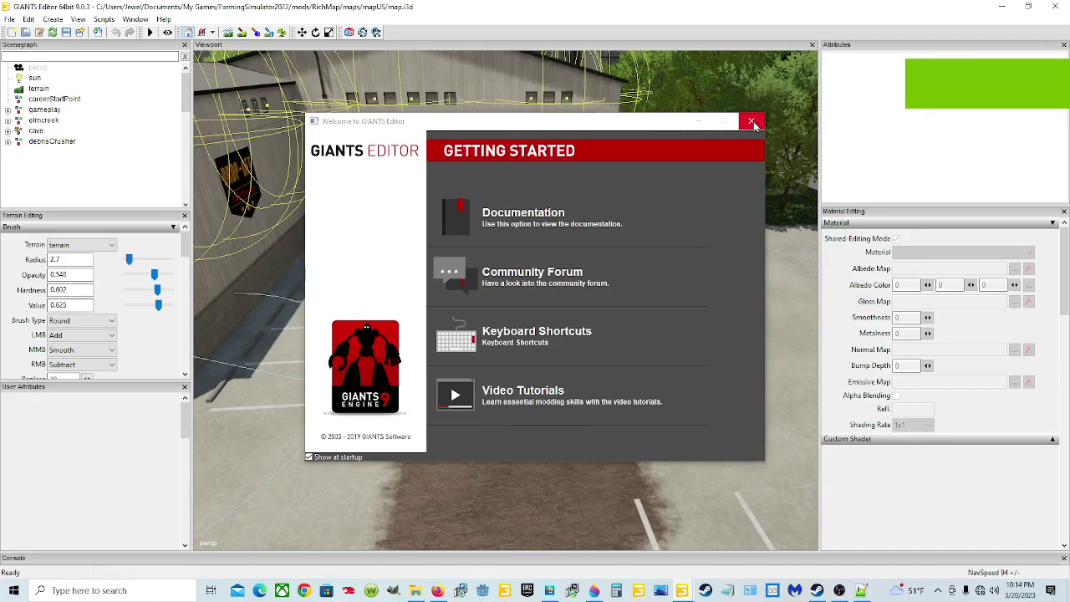
pyautogui.click(753, 124)
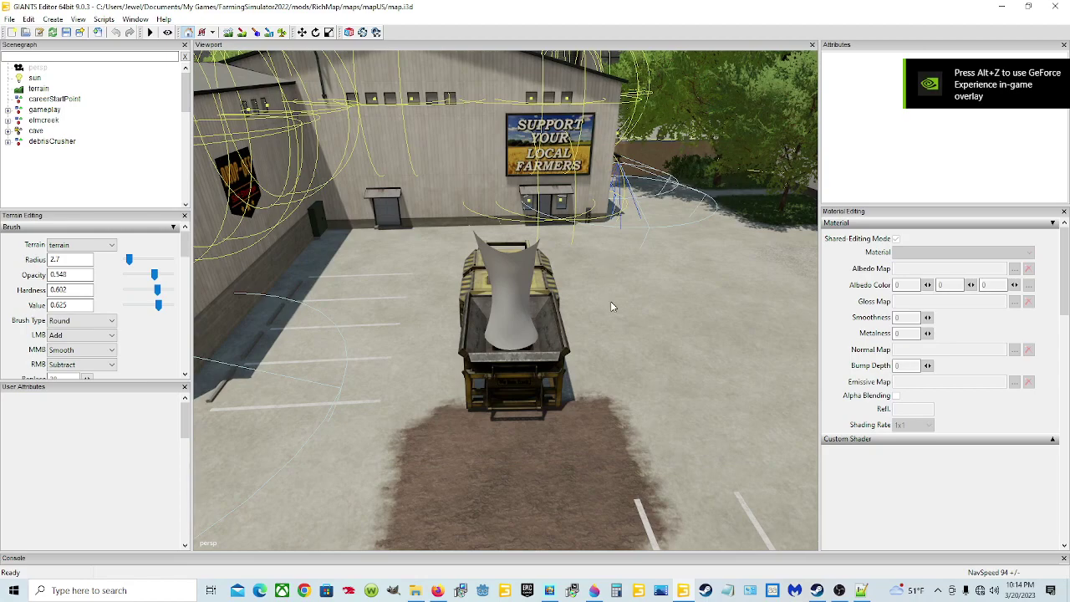
# Select the effects group under LOD0 of debrisCrusher and turn off its visibility
pyautogui.click(53, 142)
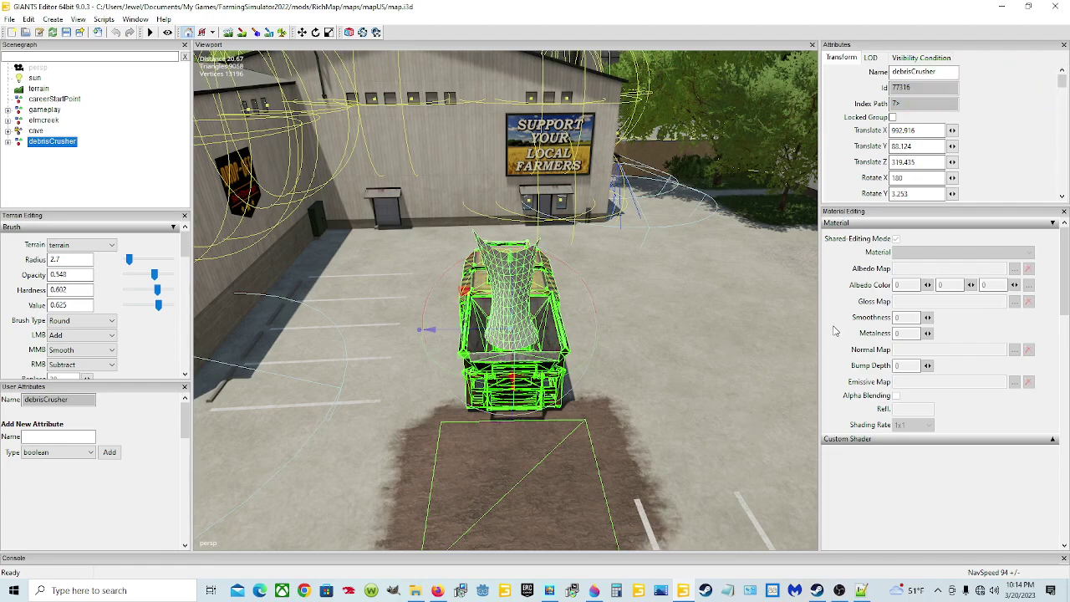
pyautogui.scroll(-3, 912, 150)
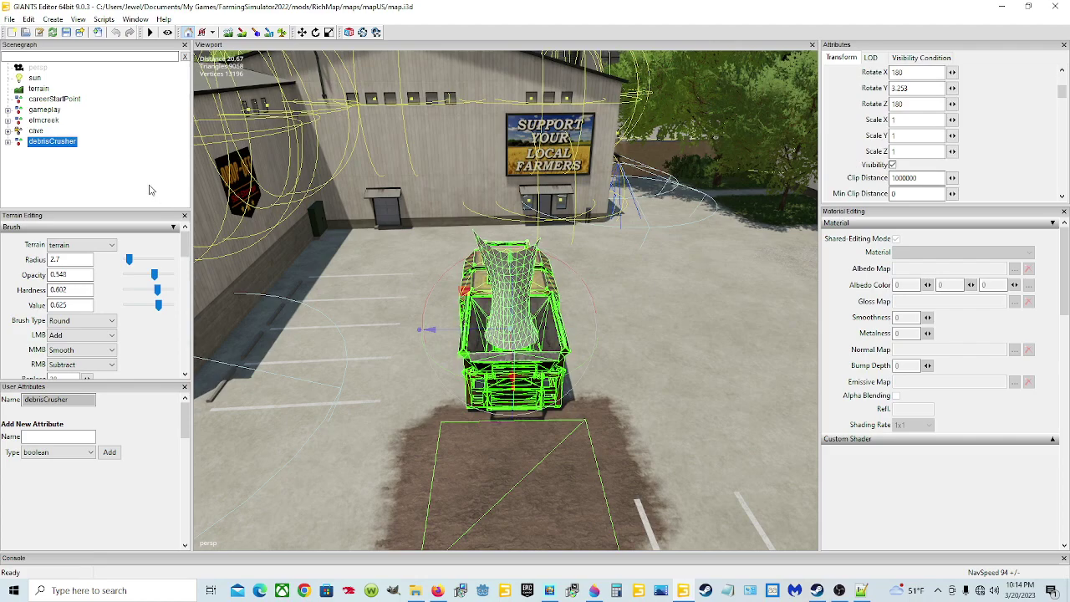
pyautogui.click(7, 142)
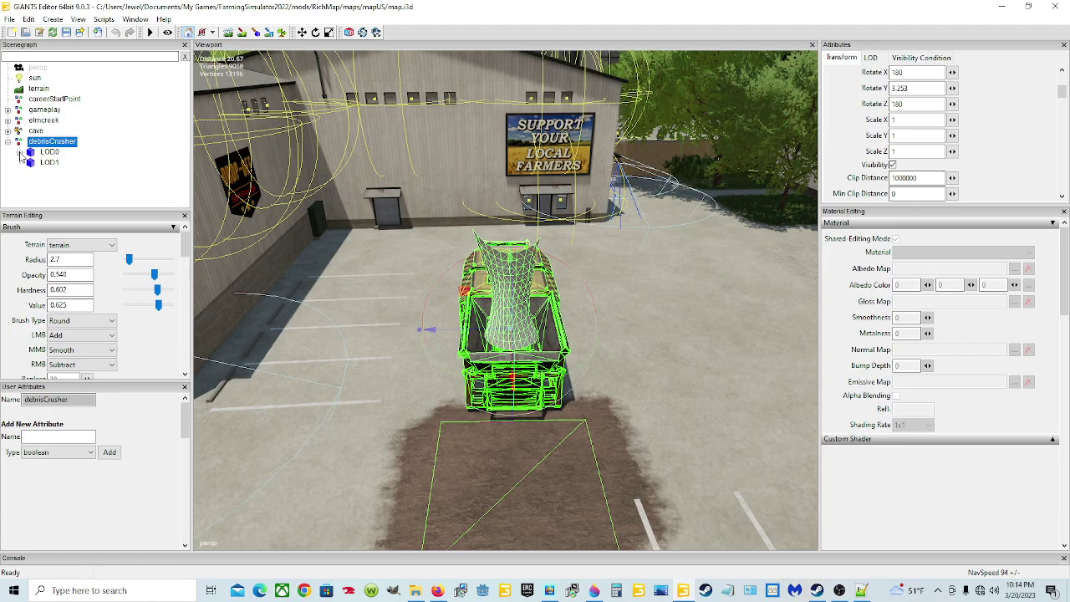
pyautogui.click(19, 152)
pyautogui.scroll(-2, 75, 164)
pyautogui.scroll(-2, 76, 164)
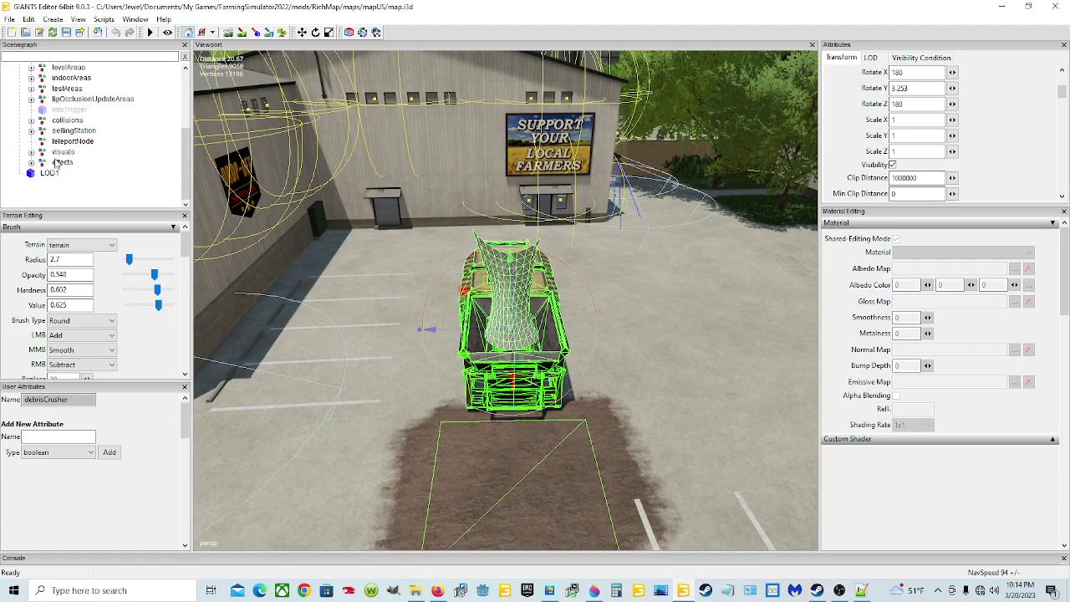
pyautogui.click(31, 163)
pyautogui.click(61, 162)
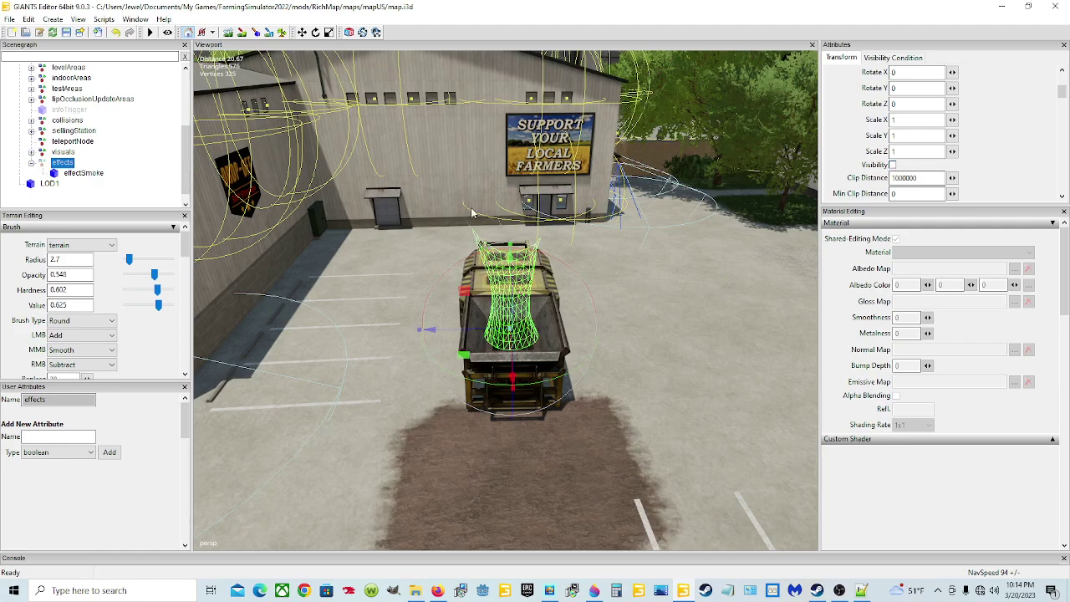
# With effectSmoke selected under the effects group, save the map and switch to Steam for another in-game test
pyautogui.click(84, 173)
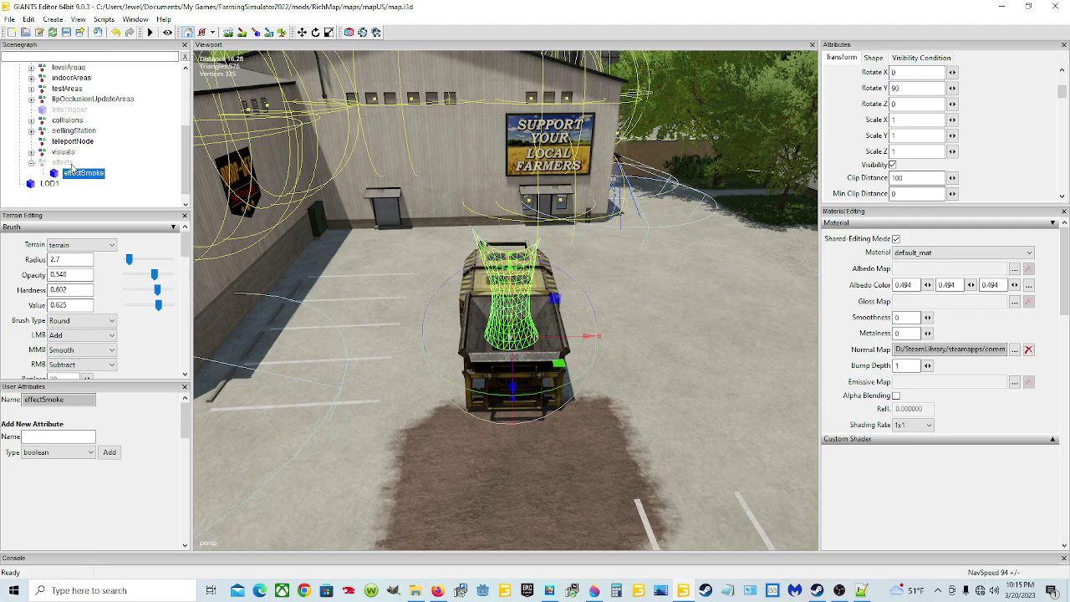
pyautogui.click(66, 32)
pyautogui.moveTo(817, 591)
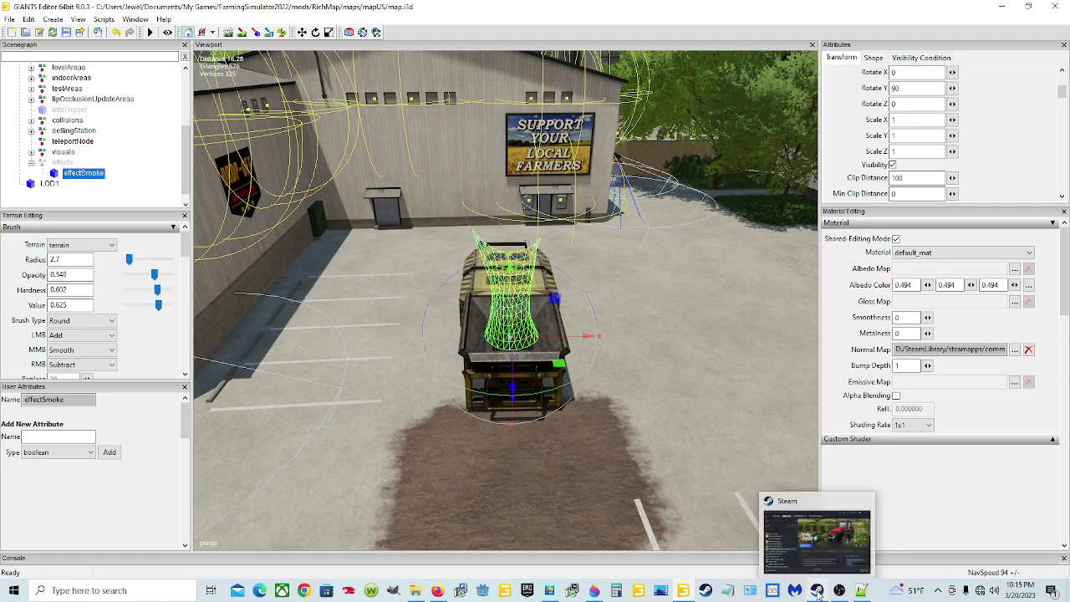
pyautogui.click(818, 591)
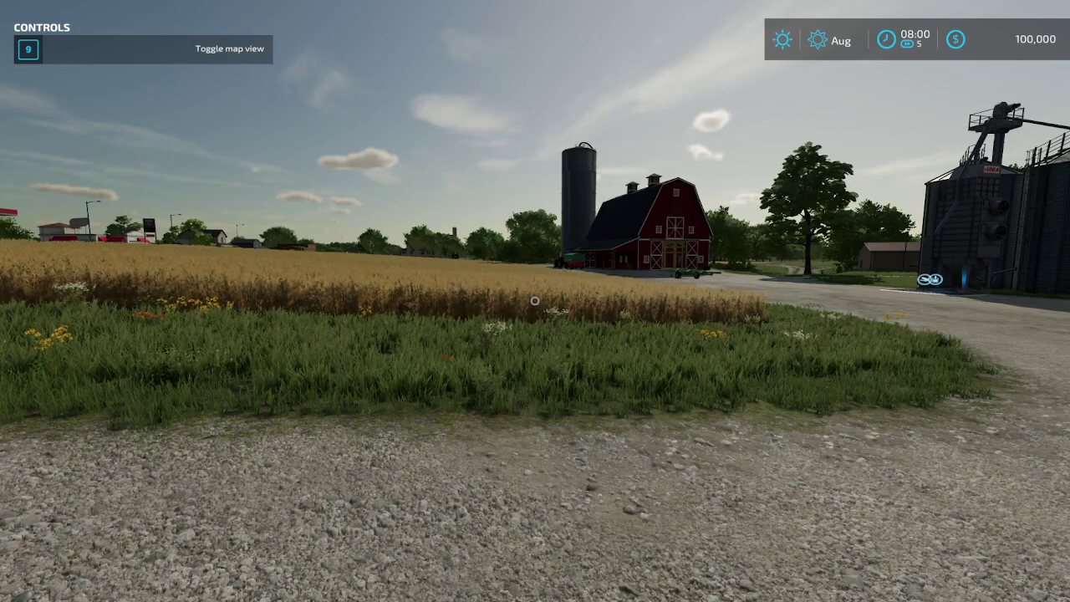
# Visit the Debris Crusher at the eastern edge of the in-game map and walk around it to check for smoke
pyautogui.press('Escape')
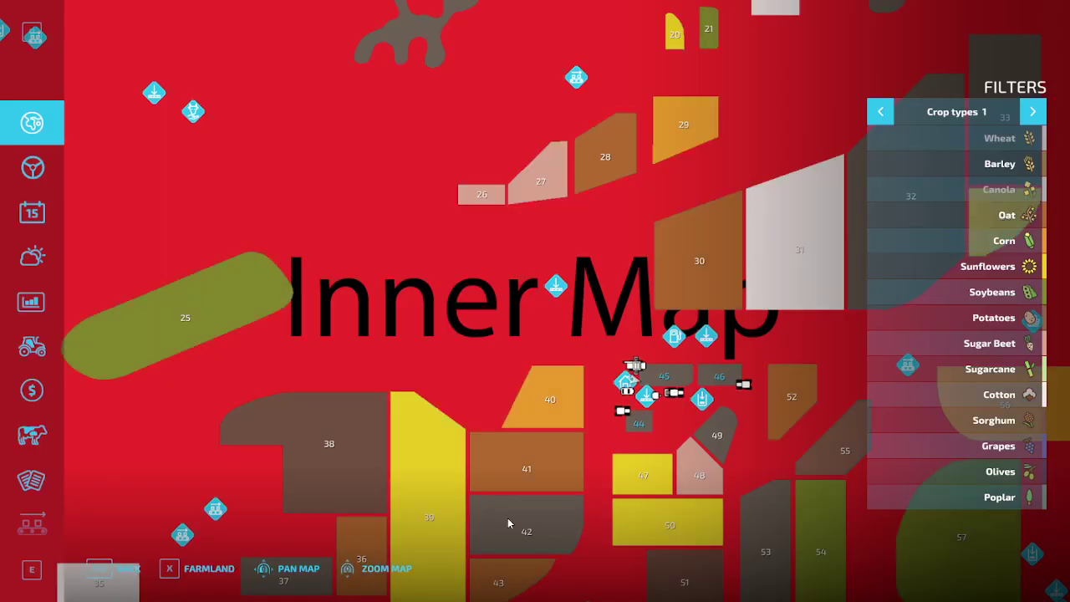
pyautogui.press('d')
pyautogui.press('s')
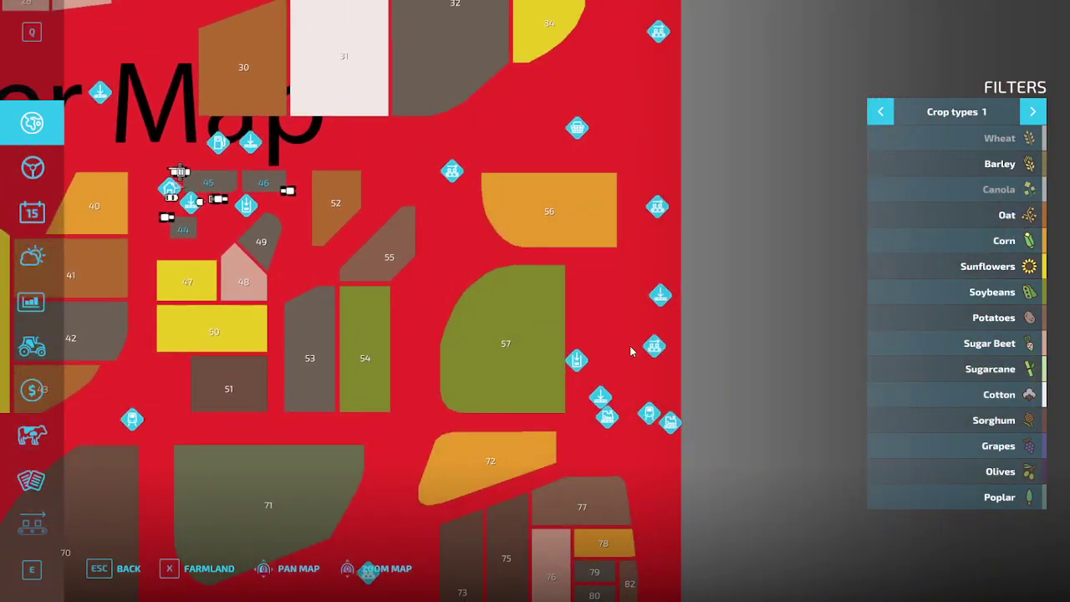
pyautogui.click(657, 313)
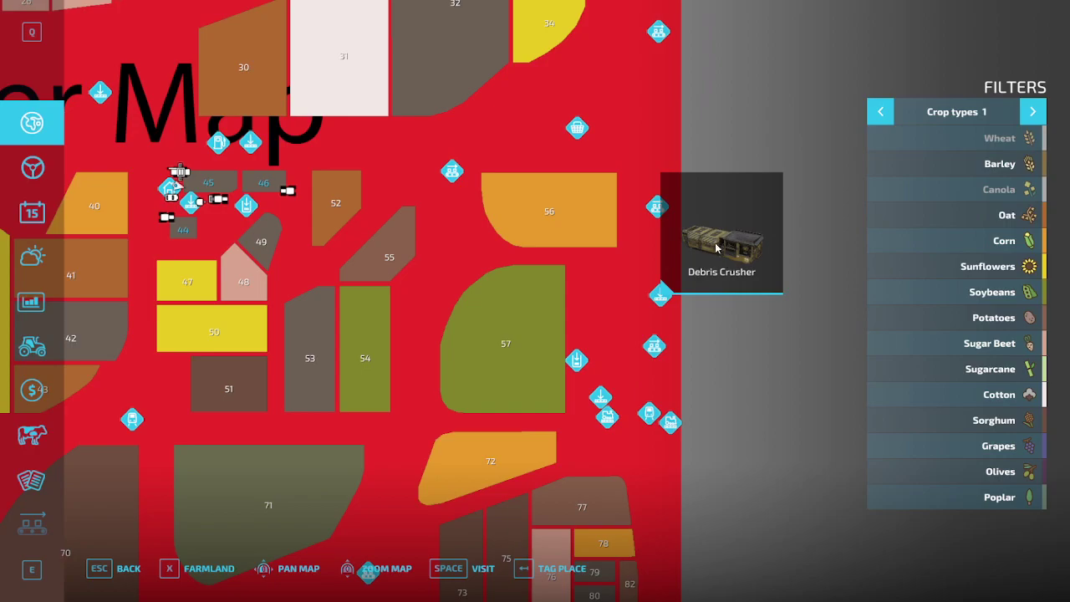
pyautogui.click(472, 570)
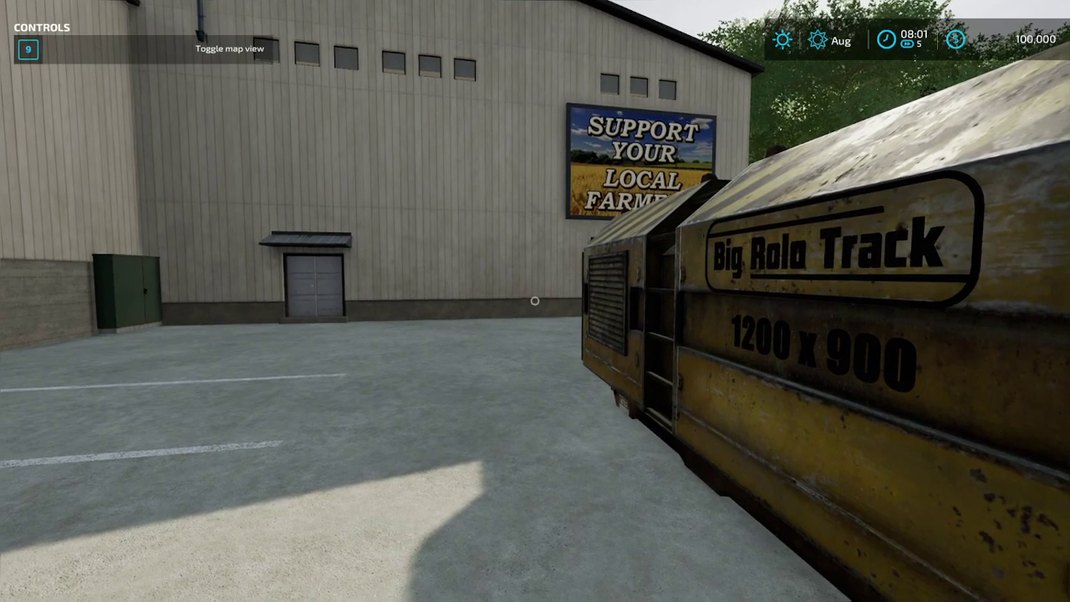
pyautogui.press('s')
pyautogui.press('w')
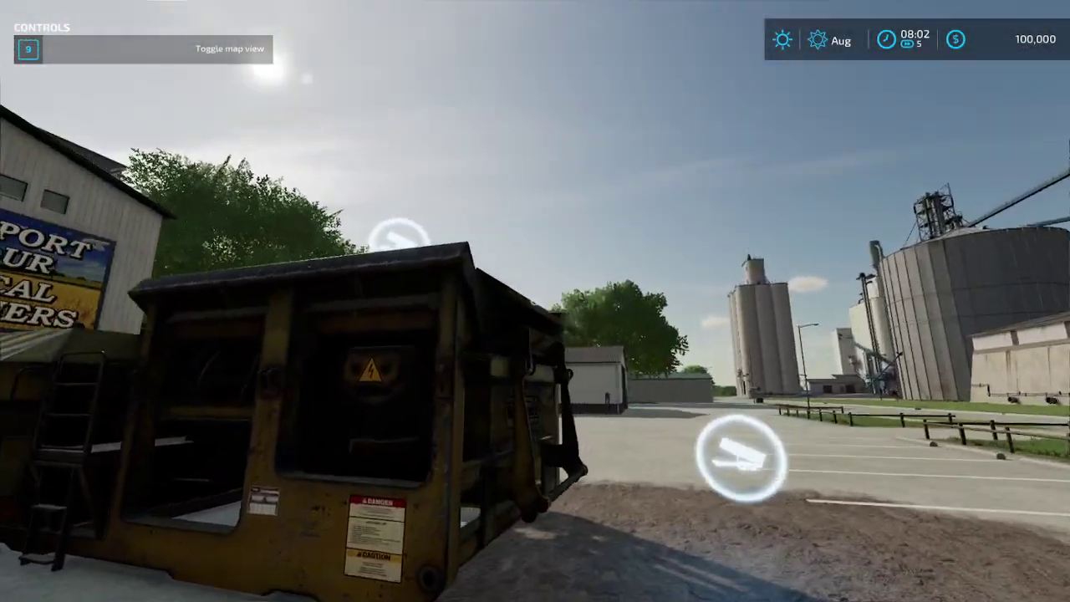